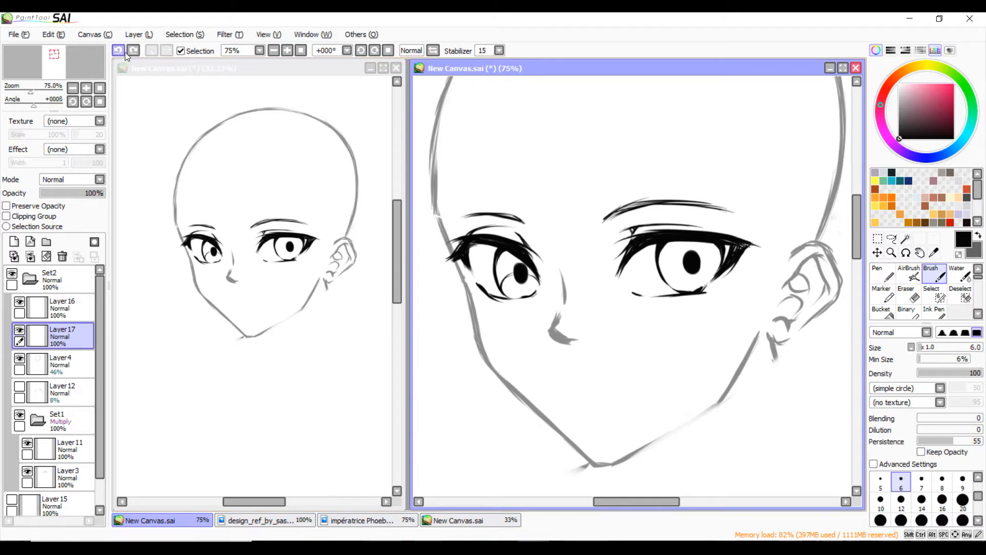
Hatch the upper part of the left-hand eye's iris with diagonal black strokes using the Brush at size 6
{"action": "mouse_move", "coordinate": [538, 279]}
{"action": "left_mouse_down"}
{"action": "mouse_move", "coordinate": [537, 293]}
{"action": "mouse_move", "coordinate": [540, 285]}
{"action": "left_mouse_up"}
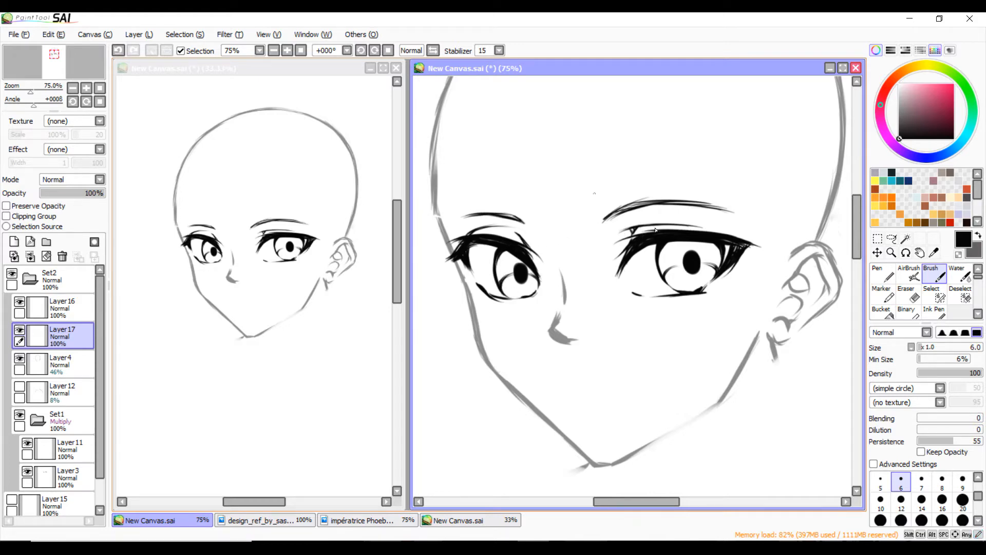
{"action": "left_click", "coordinate": [906, 294]}
{"action": "left_click", "coordinate": [942, 452]}
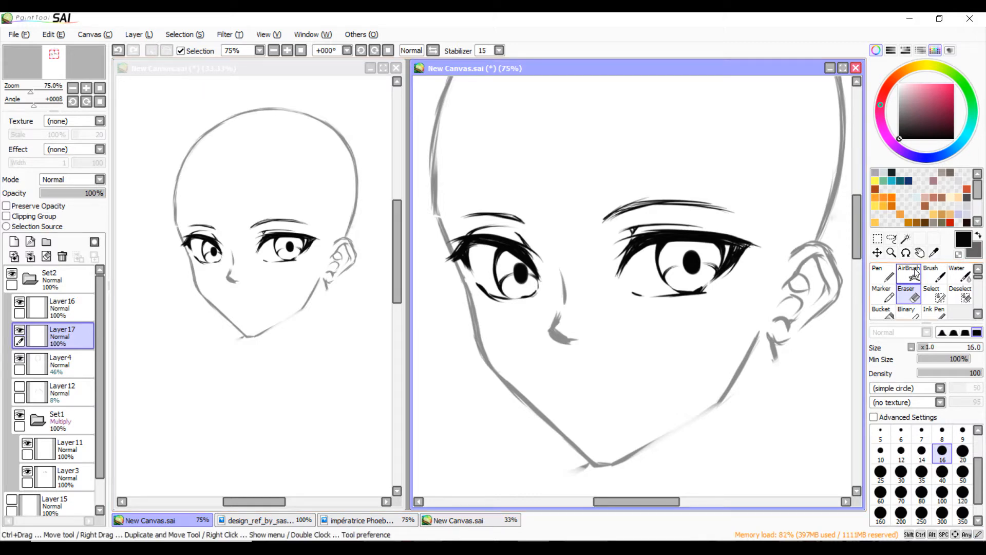
{"action": "left_click", "coordinate": [934, 275]}
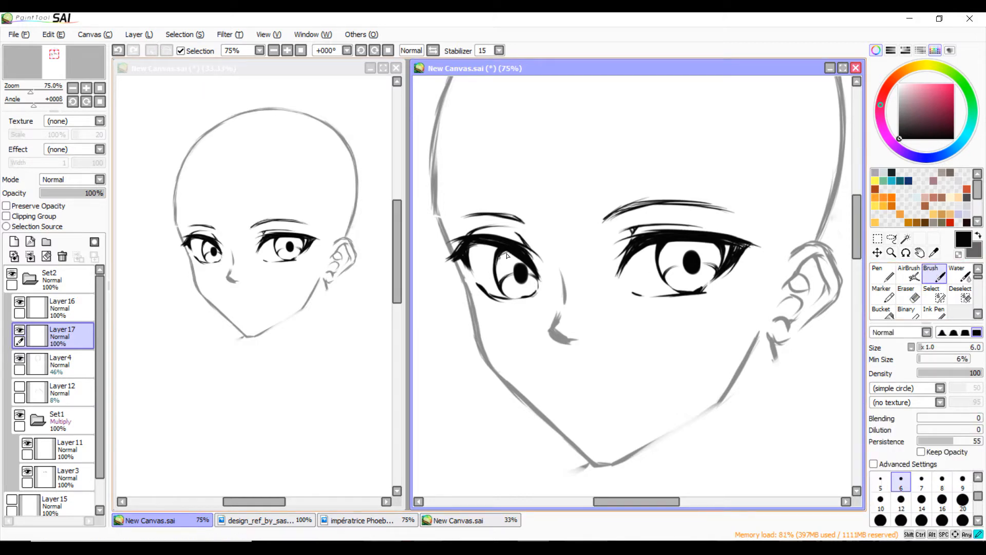
{"action": "left_click_drag", "start_coordinate": [514, 257], "coordinate": [498, 280]}
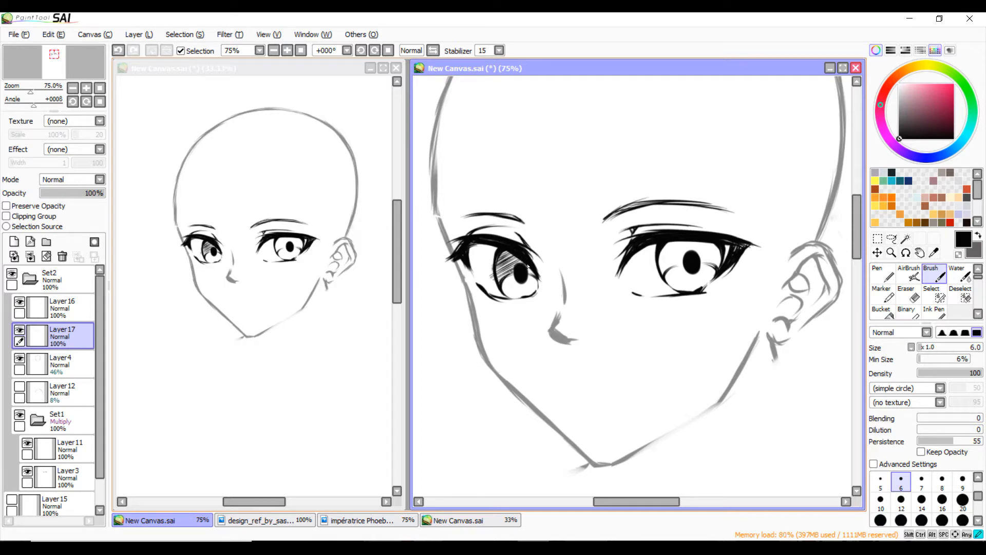
{"action": "left_click_drag", "start_coordinate": [534, 274], "coordinate": [539, 277]}
Hatch the upper part of the right-hand eye's iris with matching diagonal black strokes
{"action": "mouse_move", "coordinate": [671, 242]}
{"action": "left_mouse_down"}
{"action": "mouse_move", "coordinate": [653, 266]}
{"action": "mouse_move", "coordinate": [725, 240]}
{"action": "mouse_move", "coordinate": [661, 266]}
{"action": "left_mouse_up"}
{"action": "mouse_move", "coordinate": [712, 242]}
{"action": "left_mouse_down"}
{"action": "mouse_move", "coordinate": [661, 271]}
{"action": "mouse_move", "coordinate": [695, 252]}
{"action": "left_mouse_up"}
{"action": "left_click_drag", "start_coordinate": [686, 257], "coordinate": [658, 275]}
{"action": "left_click_drag", "start_coordinate": [715, 244], "coordinate": [697, 254]}
{"action": "mouse_move", "coordinate": [683, 260]}
{"action": "left_mouse_down"}
{"action": "mouse_move", "coordinate": [660, 277]}
{"action": "mouse_move", "coordinate": [723, 252]}
{"action": "left_mouse_up"}
{"action": "left_click_drag", "start_coordinate": [703, 265], "coordinate": [721, 258]}
{"action": "mouse_move", "coordinate": [708, 268]}
{"action": "left_mouse_down"}
{"action": "mouse_move", "coordinate": [725, 261]}
{"action": "mouse_move", "coordinate": [719, 247]}
{"action": "left_mouse_up"}
{"action": "left_click_drag", "start_coordinate": [656, 265], "coordinate": [705, 243]}
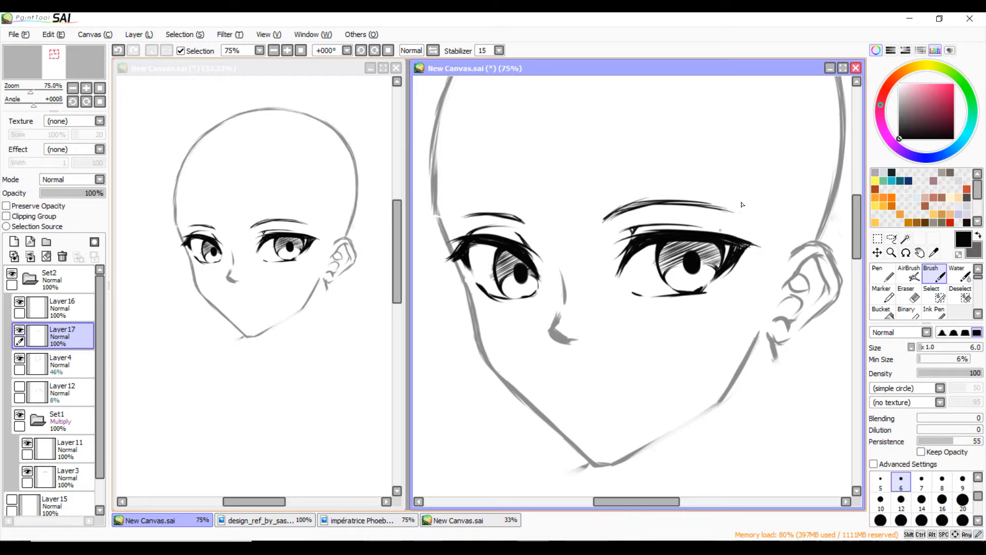
Erase the curved inner lines from the lower half of both irises with the size 16 Eraser
{"action": "key", "text": "e"}
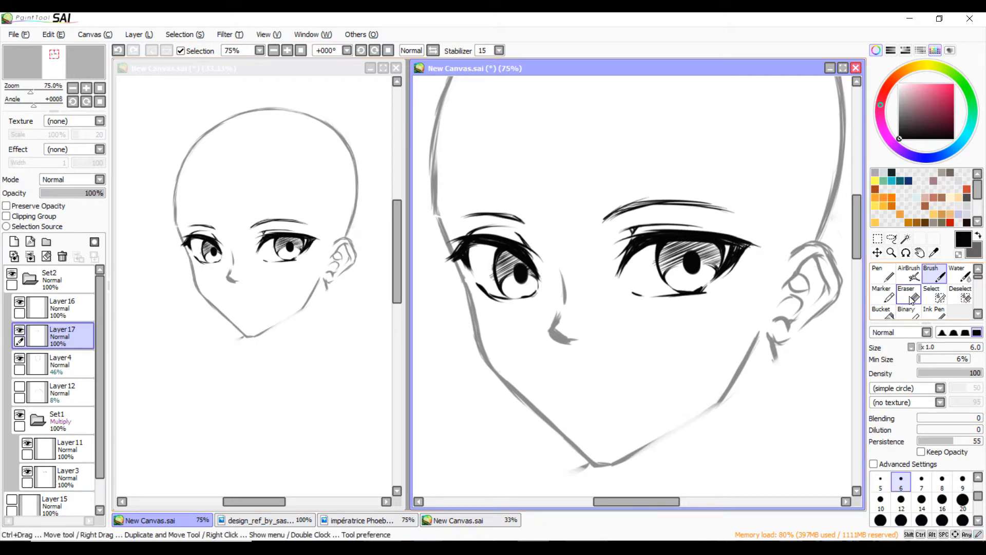
{"action": "mouse_move", "coordinate": [491, 260]}
{"action": "left_mouse_down"}
{"action": "mouse_move", "coordinate": [495, 293]}
{"action": "mouse_move", "coordinate": [526, 294]}
{"action": "mouse_move", "coordinate": [544, 276]}
{"action": "left_mouse_up"}
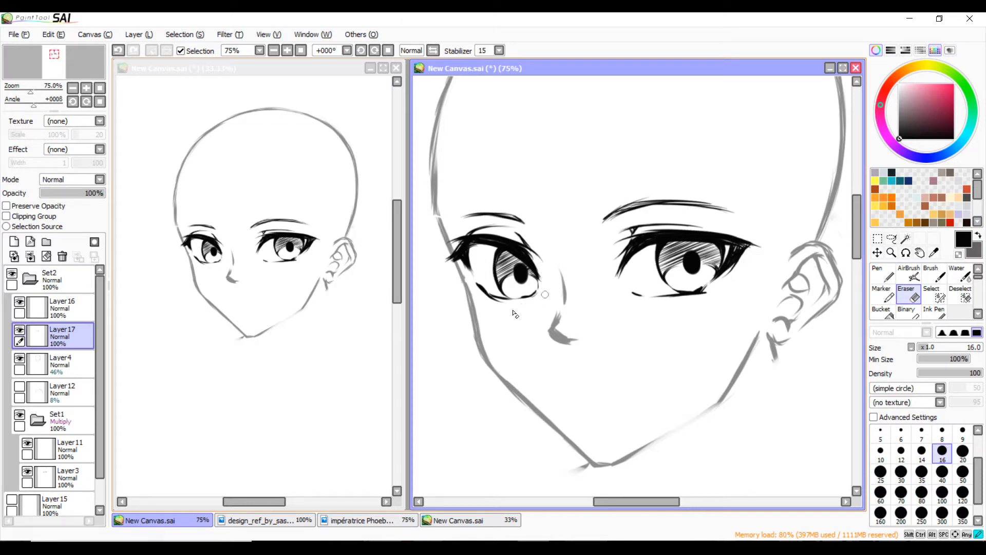
Draw short fine black dashes along the inside of the lower iris edge of the left-hand eye
{"action": "left_click", "coordinate": [933, 276]}
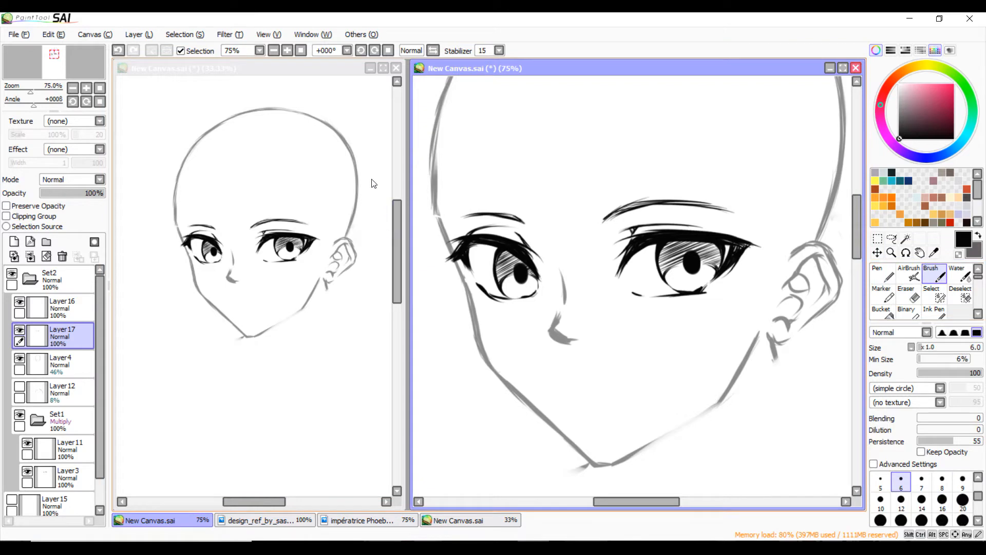
{"action": "left_click", "coordinate": [290, 50]}
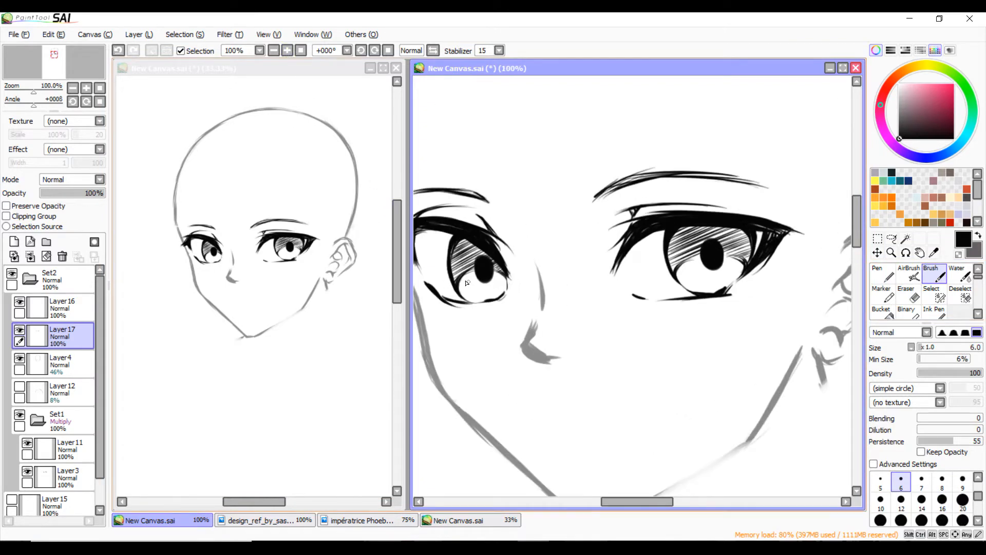
{"action": "left_click_drag", "start_coordinate": [467, 279], "coordinate": [465, 284]}
{"action": "mouse_move", "coordinate": [465, 284]}
{"action": "left_mouse_down"}
{"action": "mouse_move", "coordinate": [475, 296]}
{"action": "mouse_move", "coordinate": [468, 288]}
{"action": "mouse_move", "coordinate": [505, 284]}
{"action": "left_mouse_up"}
{"action": "left_click_drag", "start_coordinate": [476, 295], "coordinate": [492, 295]}
{"action": "left_click", "coordinate": [122, 51]}
{"action": "left_click", "coordinate": [122, 53]}
{"action": "left_click_drag", "start_coordinate": [479, 295], "coordinate": [493, 302]}
Draw a matching ring of short fine dashes inside the lower iris edge of the right-hand eye
{"action": "mouse_move", "coordinate": [680, 270]}
{"action": "left_mouse_down"}
{"action": "mouse_move", "coordinate": [697, 269]}
{"action": "mouse_move", "coordinate": [682, 271]}
{"action": "mouse_move", "coordinate": [696, 287]}
{"action": "mouse_move", "coordinate": [742, 265]}
{"action": "mouse_move", "coordinate": [730, 278]}
{"action": "mouse_move", "coordinate": [693, 277]}
{"action": "mouse_move", "coordinate": [726, 286]}
{"action": "left_mouse_up"}
{"action": "left_click_drag", "start_coordinate": [686, 268], "coordinate": [682, 280]}
{"action": "left_click_drag", "start_coordinate": [739, 262], "coordinate": [735, 274]}
{"action": "left_click_drag", "start_coordinate": [738, 264], "coordinate": [738, 276]}
{"action": "left_click_drag", "start_coordinate": [702, 256], "coordinate": [689, 262]}
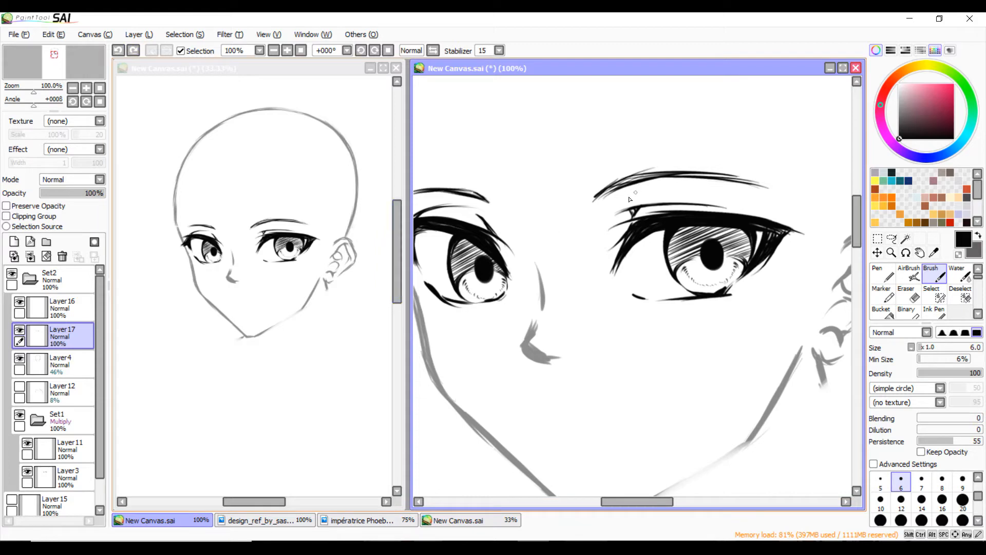
Set the Set2 folder to Multiply and add a new layer above it as a clipping group
{"action": "left_click", "coordinate": [274, 50]}
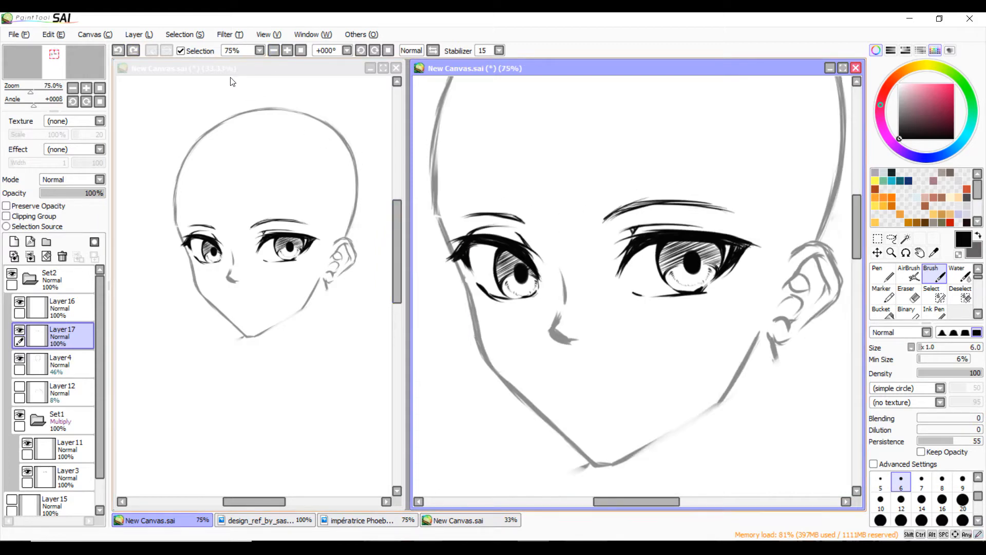
{"action": "left_click_drag", "start_coordinate": [635, 495], "coordinate": [623, 503]}
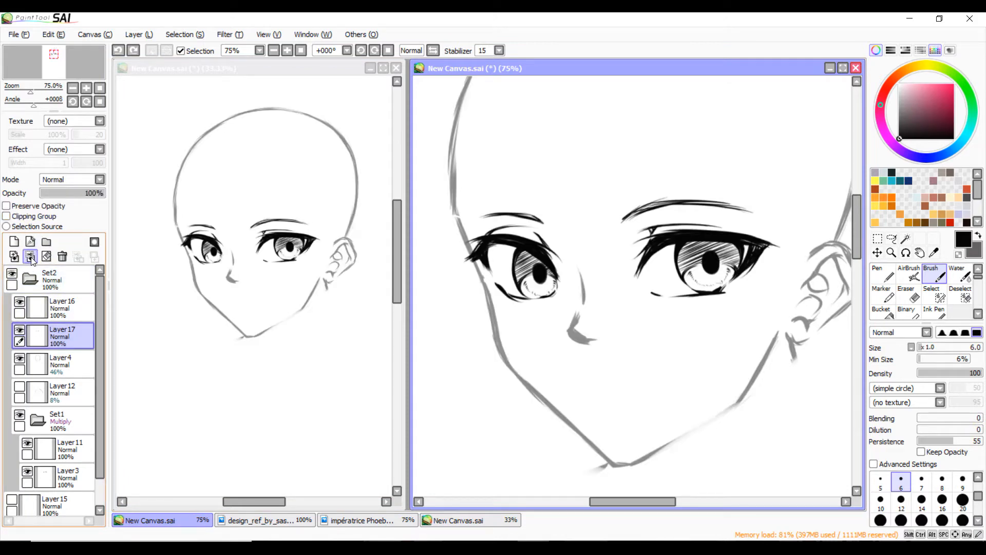
{"action": "left_click", "coordinate": [48, 275]}
{"action": "left_click", "coordinate": [99, 179]}
{"action": "left_click", "coordinate": [71, 212]}
{"action": "left_click", "coordinate": [13, 241]}
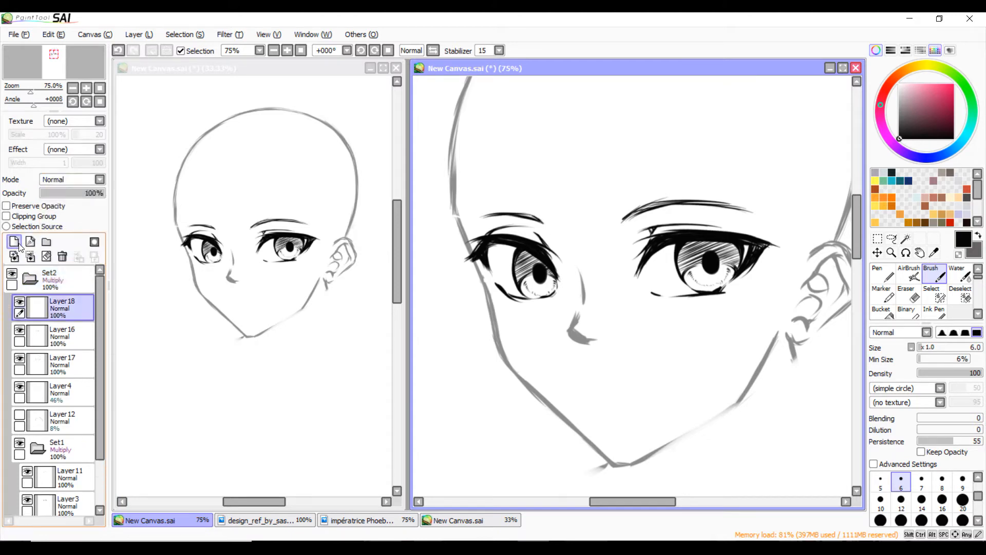
{"action": "left_click_drag", "start_coordinate": [62, 308], "coordinate": [60, 271]}
{"action": "left_click", "coordinate": [7, 216]}
Tint the eye and eyebrow linework muted pinkish red on the clipped layer using the Pen at size 250
{"action": "left_click_drag", "start_coordinate": [927, 112], "coordinate": [922, 105]}
{"action": "left_click", "coordinate": [884, 94]}
{"action": "left_click", "coordinate": [924, 95]}
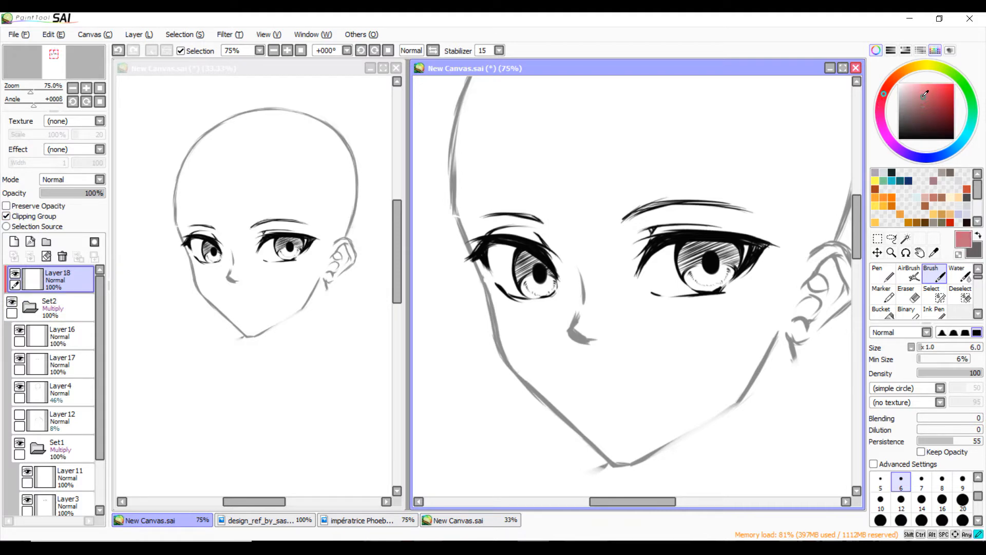
{"action": "left_click", "coordinate": [882, 275]}
{"action": "left_click", "coordinate": [922, 513]}
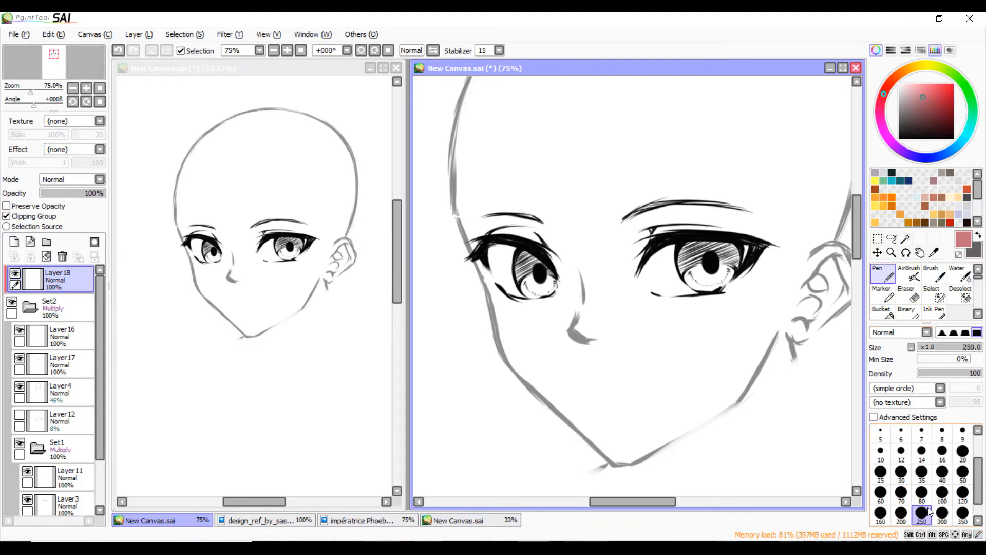
{"action": "mouse_move", "coordinate": [662, 256]}
{"action": "left_mouse_down"}
{"action": "mouse_move", "coordinate": [704, 198]}
{"action": "mouse_move", "coordinate": [671, 194]}
{"action": "mouse_move", "coordinate": [699, 212]}
{"action": "mouse_move", "coordinate": [724, 200]}
{"action": "mouse_move", "coordinate": [601, 203]}
{"action": "mouse_move", "coordinate": [544, 262]}
{"action": "mouse_move", "coordinate": [473, 256]}
{"action": "left_mouse_up"}
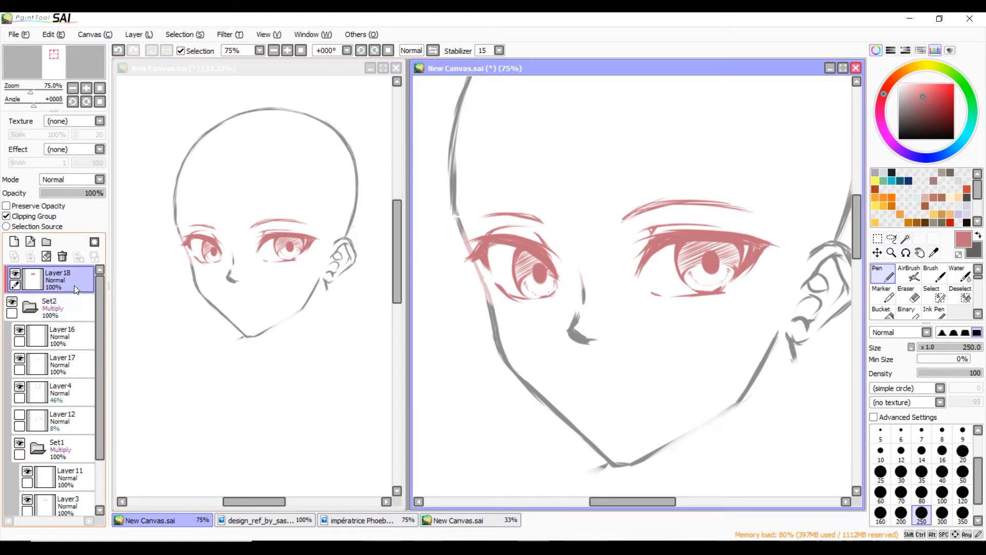
Try a lighter pink on the eye linework, then repaint both eyes and eyebrows in a slightly darker muted red
{"action": "mouse_move", "coordinate": [75, 282]}
{"action": "left_mouse_down"}
{"action": "mouse_move", "coordinate": [76, 322]}
{"action": "mouse_move", "coordinate": [55, 350]}
{"action": "mouse_move", "coordinate": [65, 267]}
{"action": "left_mouse_up"}
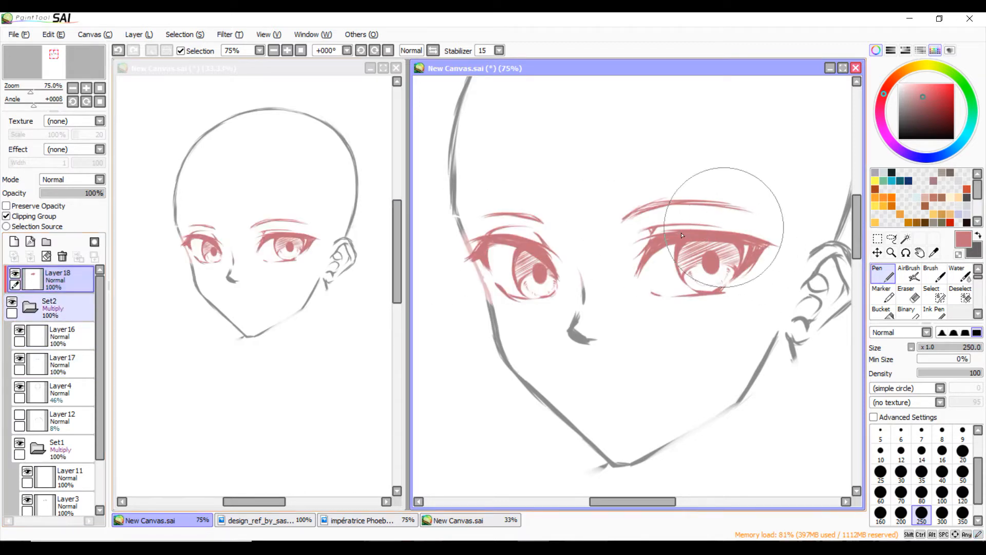
{"action": "left_click", "coordinate": [916, 94]}
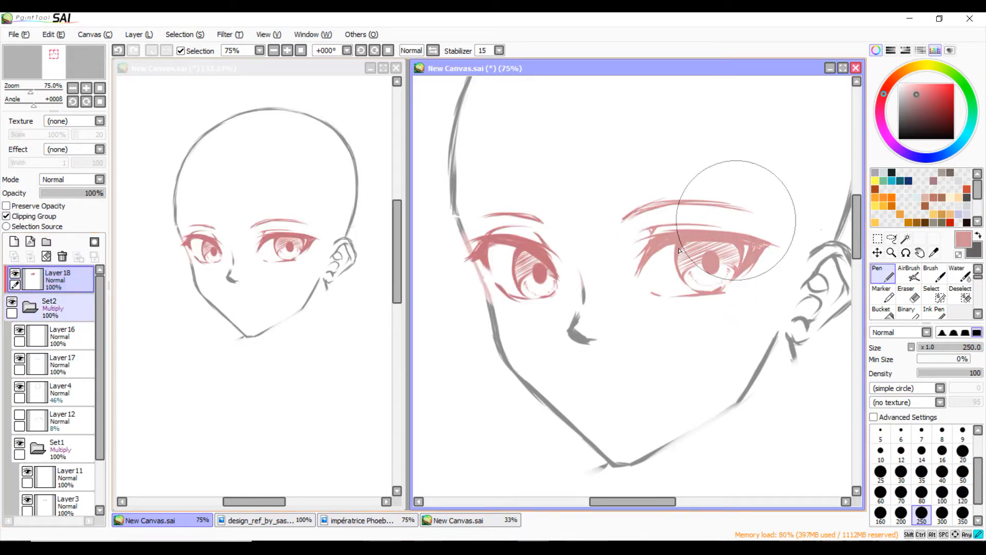
{"action": "left_click", "coordinate": [924, 99]}
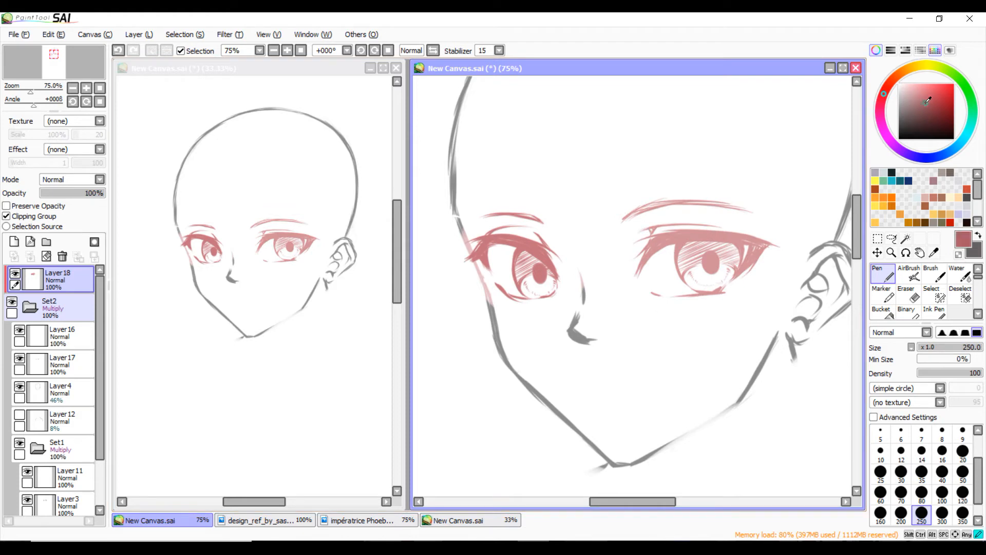
{"action": "mouse_move", "coordinate": [726, 186]}
{"action": "left_mouse_down"}
{"action": "mouse_move", "coordinate": [771, 216]}
{"action": "mouse_move", "coordinate": [640, 206]}
{"action": "mouse_move", "coordinate": [531, 214]}
{"action": "mouse_move", "coordinate": [521, 260]}
{"action": "left_mouse_up"}
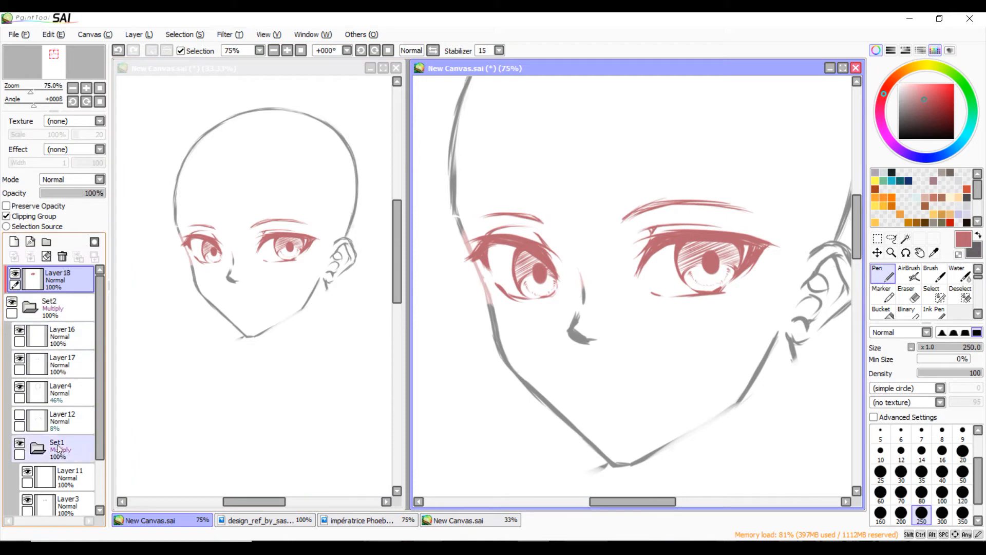
Collapse the Set1 and Set2 folders, toggling their visibility to check which lines they contain
{"action": "left_click", "coordinate": [40, 445]}
{"action": "left_click", "coordinate": [38, 447]}
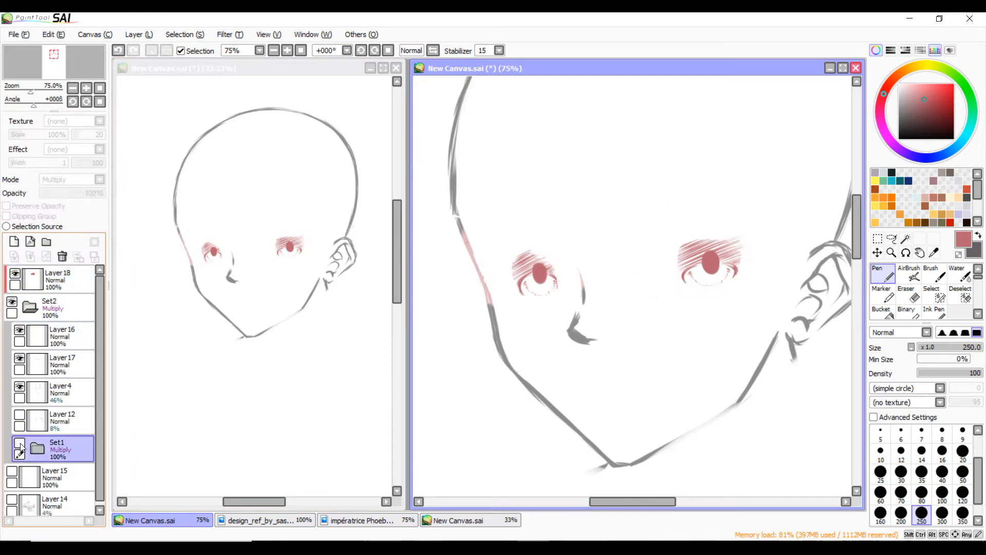
{"action": "left_click", "coordinate": [30, 306]}
{"action": "left_click", "coordinate": [12, 301]}
{"action": "left_click", "coordinate": [12, 302]}
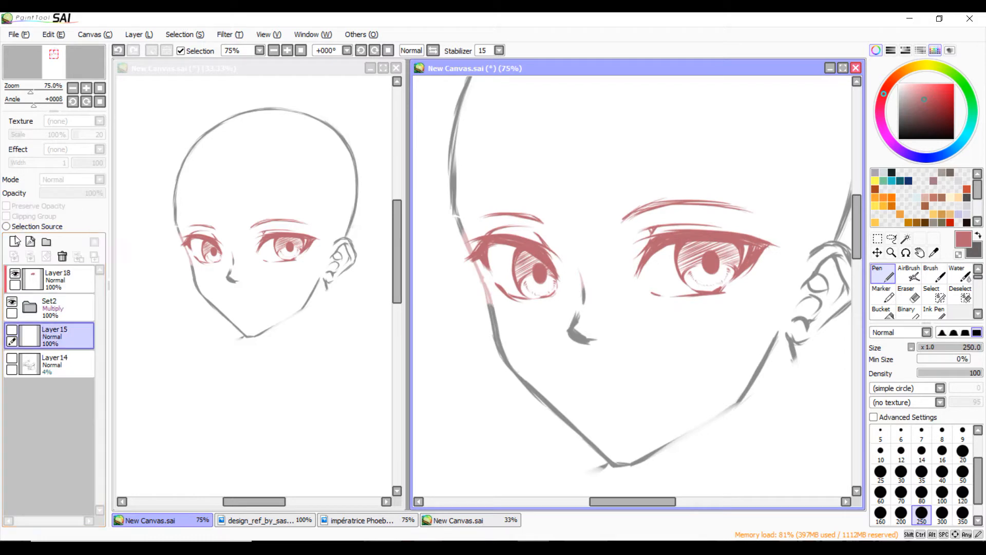
Create a new layer folder below Set2 and name it "colo"
{"action": "left_click", "coordinate": [46, 242]}
{"action": "double_click", "coordinate": [64, 334]}
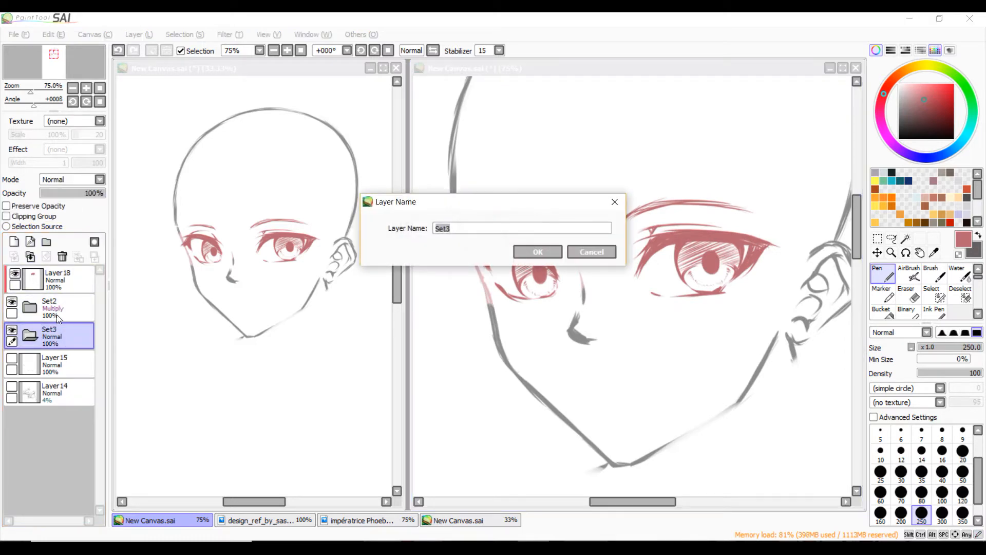
{"action": "type", "text": "colo"}
{"action": "key", "text": "Return"}
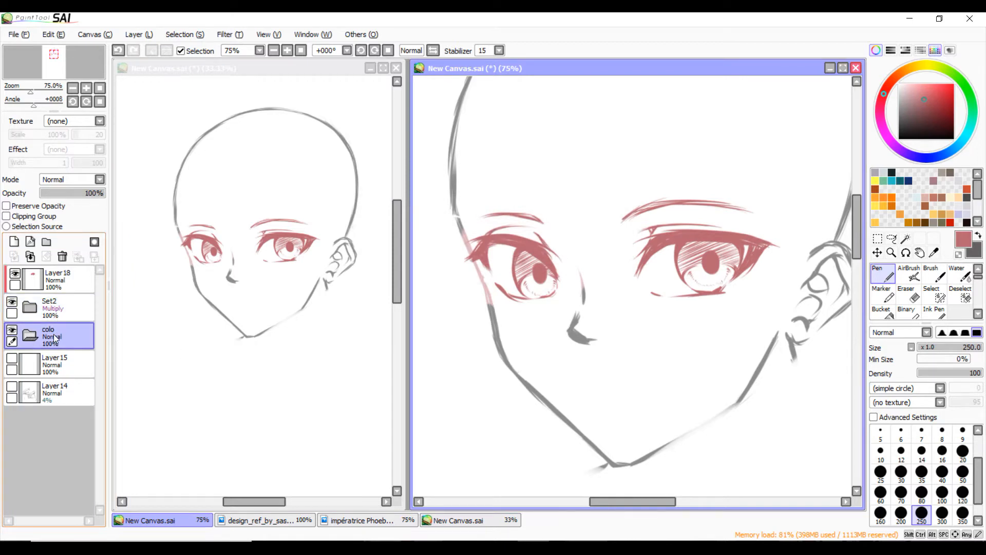
Add a layer inside the colo folder and paint a pale cream skin base over the face around the eyes
{"action": "left_click", "coordinate": [14, 241]}
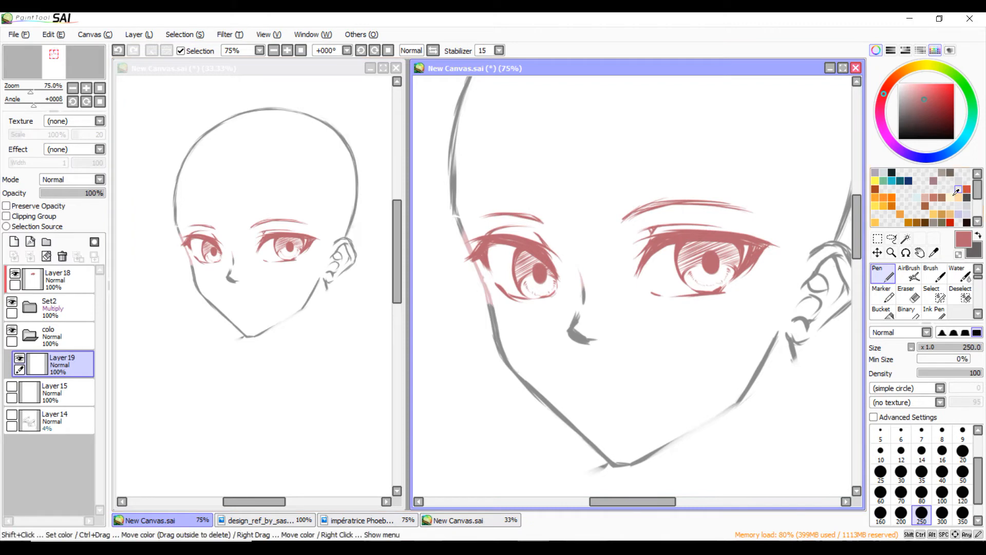
{"action": "left_click", "coordinate": [957, 189]}
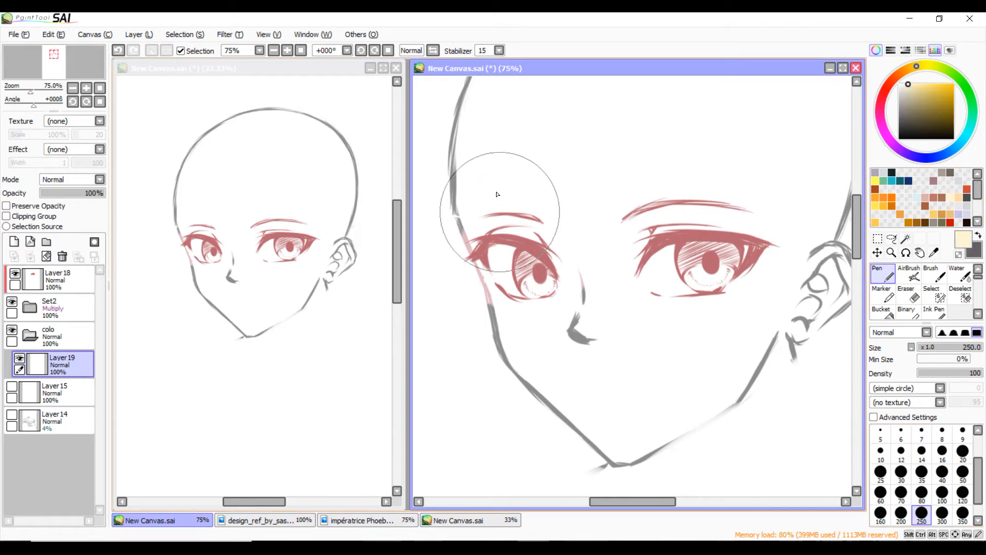
{"action": "mouse_move", "coordinate": [510, 171]}
{"action": "left_mouse_down"}
{"action": "mouse_move", "coordinate": [547, 333]}
{"action": "mouse_move", "coordinate": [561, 209]}
{"action": "mouse_move", "coordinate": [627, 297]}
{"action": "mouse_move", "coordinate": [712, 293]}
{"action": "mouse_move", "coordinate": [704, 354]}
{"action": "mouse_move", "coordinate": [717, 355]}
{"action": "left_mouse_up"}
{"action": "left_click_drag", "start_coordinate": [683, 357], "coordinate": [623, 396]}
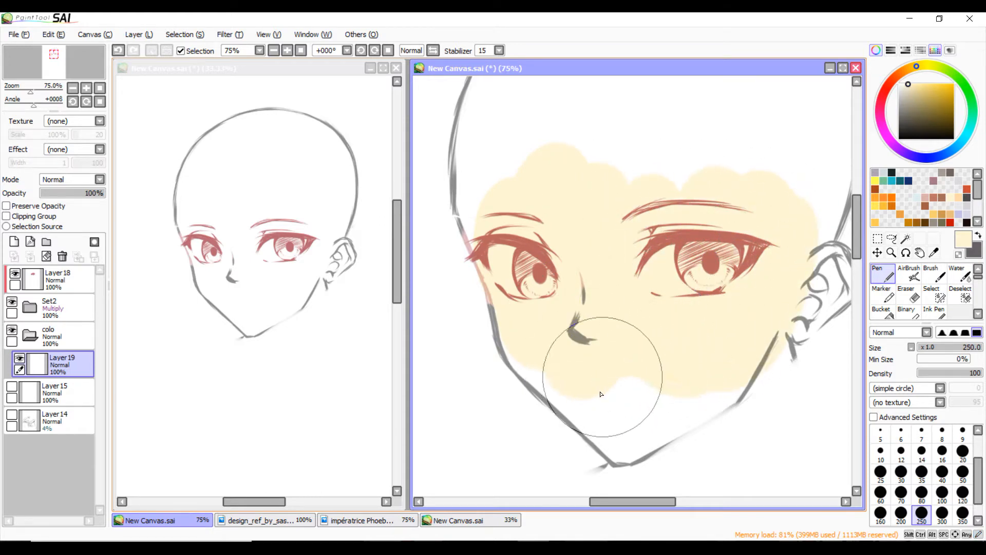
{"action": "left_click_drag", "start_coordinate": [484, 242], "coordinate": [491, 249]}
Add a layer above the skin base and outline the left-hand eye opening in ochre yellow with the size 16 Pen
{"action": "left_click", "coordinate": [14, 241]}
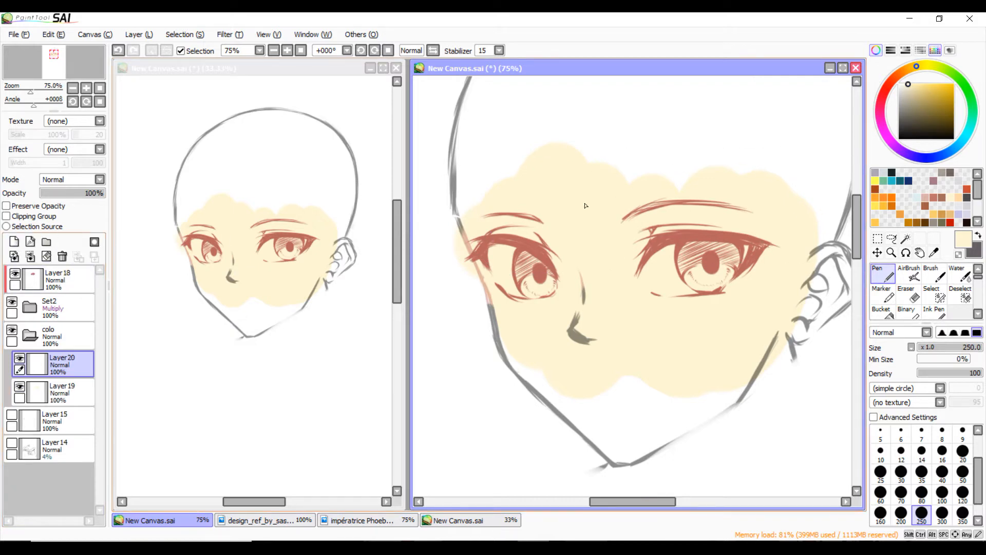
{"action": "left_click", "coordinate": [930, 94]}
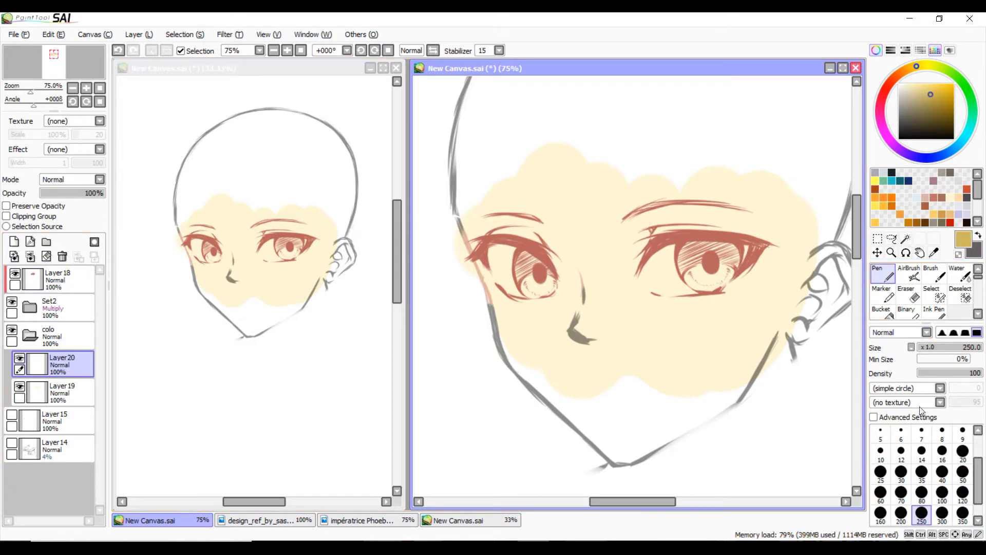
{"action": "left_click", "coordinate": [941, 451]}
{"action": "left_click", "coordinate": [287, 50]}
{"action": "mouse_move", "coordinate": [454, 231]}
{"action": "left_mouse_down"}
{"action": "mouse_move", "coordinate": [479, 230]}
{"action": "mouse_move", "coordinate": [527, 267]}
{"action": "left_mouse_up"}
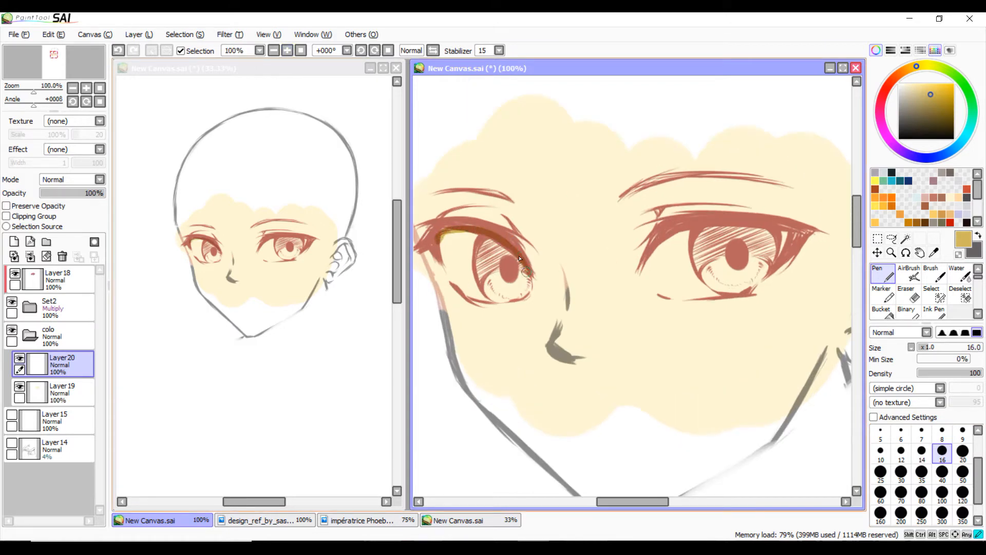
{"action": "left_click_drag", "start_coordinate": [439, 238], "coordinate": [458, 285]}
{"action": "mouse_move", "coordinate": [448, 271]}
{"action": "left_mouse_down"}
{"action": "mouse_move", "coordinate": [483, 303]}
{"action": "mouse_move", "coordinate": [513, 301]}
{"action": "mouse_move", "coordinate": [534, 277]}
{"action": "mouse_move", "coordinate": [529, 287]}
{"action": "left_mouse_up"}
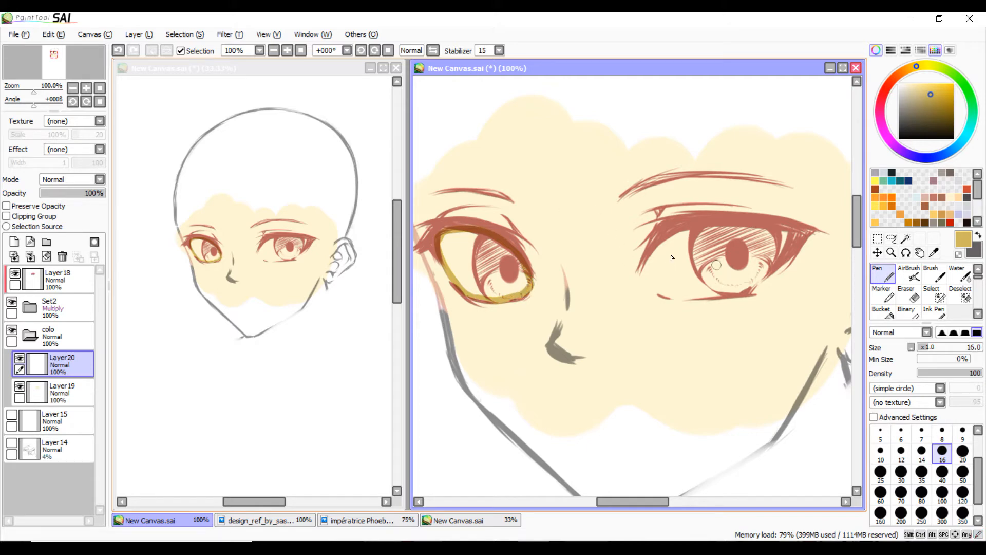
Outline the right-hand eye opening in the same ochre yellow and clean up the outline with the Eraser
{"action": "mouse_move", "coordinate": [642, 275]}
{"action": "left_mouse_down"}
{"action": "mouse_move", "coordinate": [687, 226]}
{"action": "mouse_move", "coordinate": [658, 244]}
{"action": "mouse_move", "coordinate": [702, 226]}
{"action": "mouse_move", "coordinate": [786, 229]}
{"action": "mouse_move", "coordinate": [765, 277]}
{"action": "left_mouse_up"}
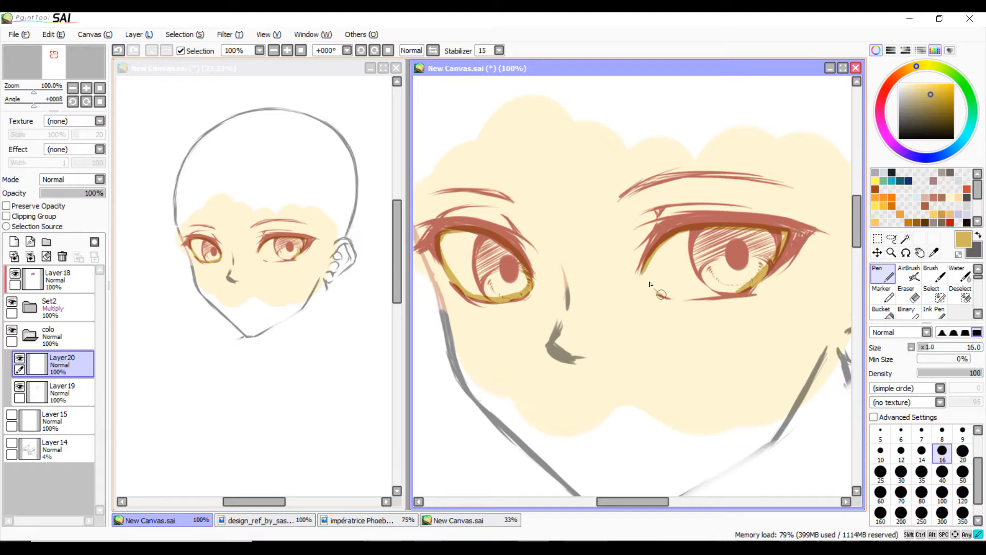
{"action": "left_click_drag", "start_coordinate": [644, 271], "coordinate": [659, 291]}
{"action": "mouse_move", "coordinate": [643, 281]}
{"action": "left_mouse_down"}
{"action": "mouse_move", "coordinate": [683, 300]}
{"action": "mouse_move", "coordinate": [739, 298]}
{"action": "left_mouse_up"}
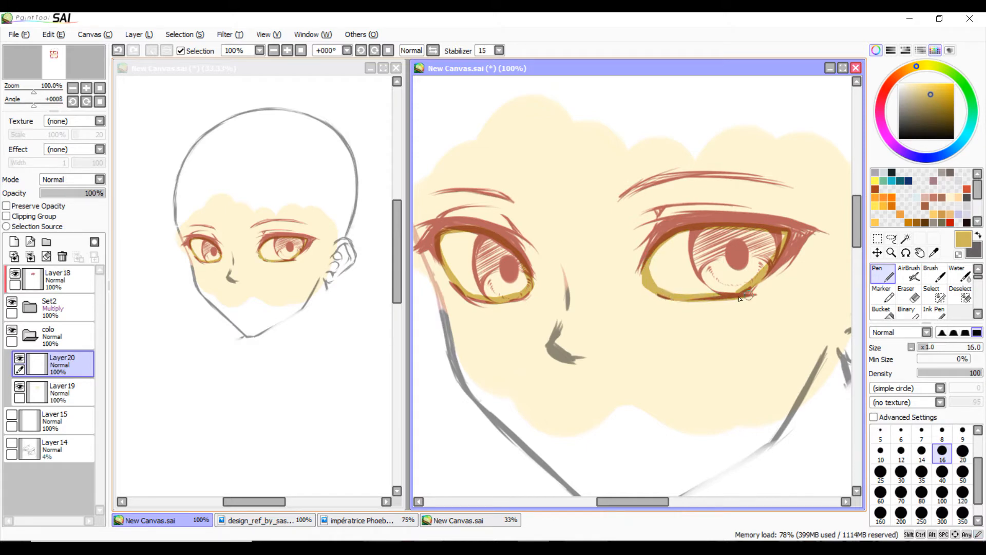
{"action": "left_click", "coordinate": [909, 297]}
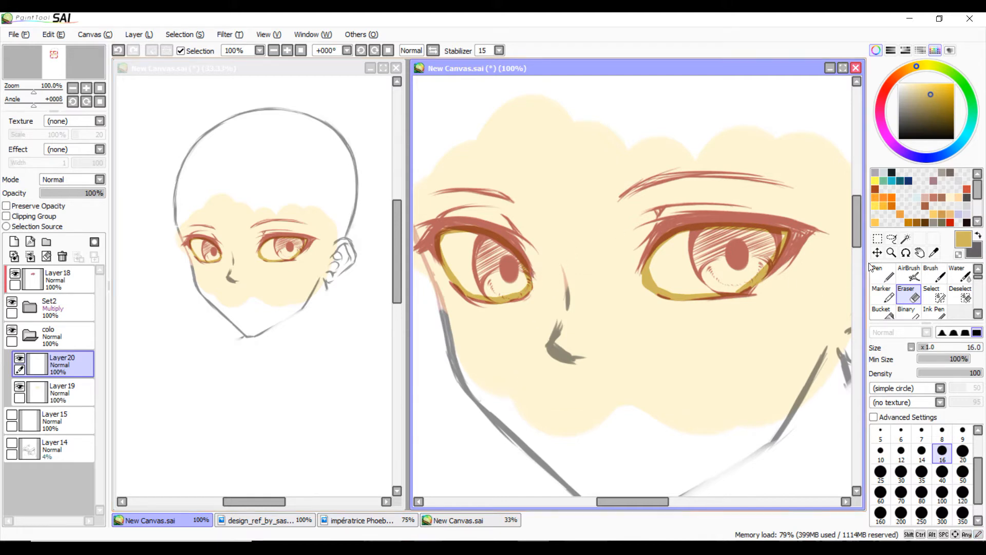
Fill the insides of both outlined eyes with ochre yellow using the Bucket
{"action": "left_click", "coordinate": [882, 311]}
{"action": "left_click", "coordinate": [677, 265]}
{"action": "left_click", "coordinate": [465, 267]}
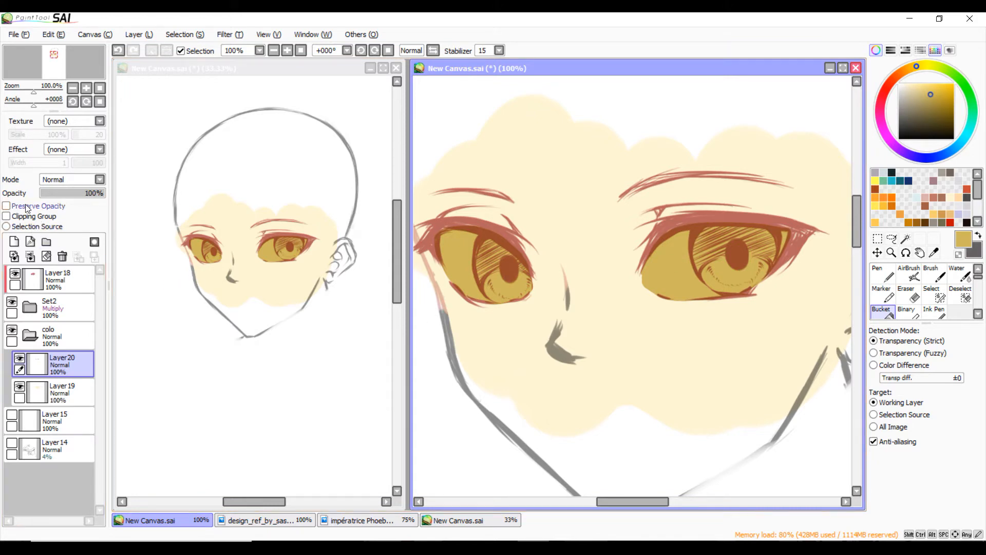
Erase the ochre spill along the inner corner of the right-hand eye with the Eraser at size 8
{"action": "left_click", "coordinate": [902, 301]}
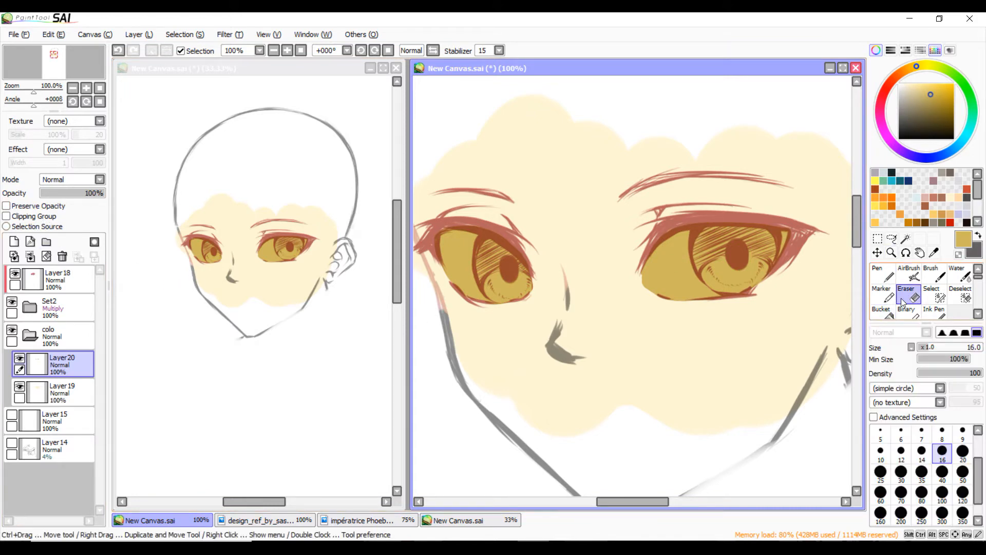
{"action": "left_click", "coordinate": [941, 432]}
{"action": "left_click_drag", "start_coordinate": [643, 284], "coordinate": [653, 222]}
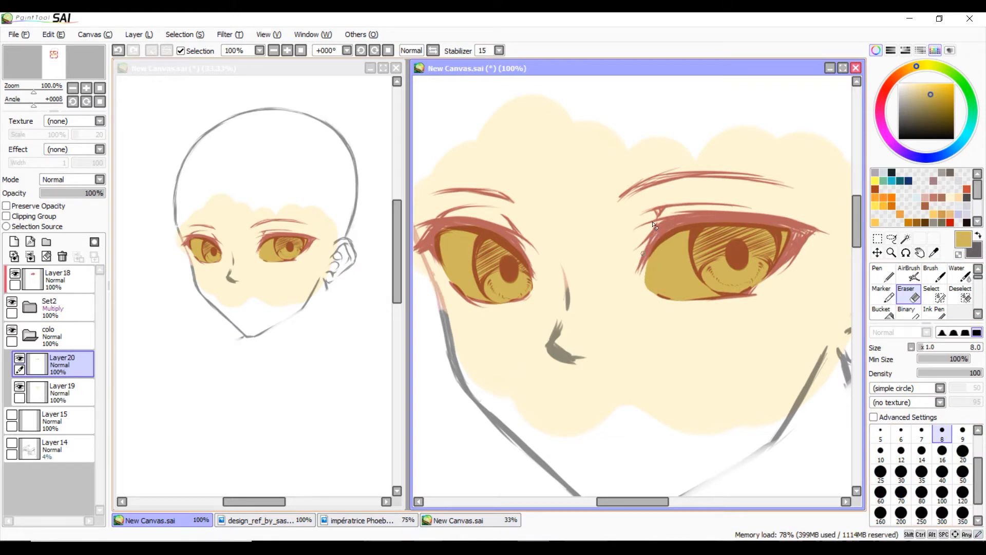
Preserve the eye layer's opacity and recolour both ochre eye fills white with the Pen at size 200
{"action": "left_click", "coordinate": [7, 206]}
{"action": "left_click", "coordinate": [899, 84]}
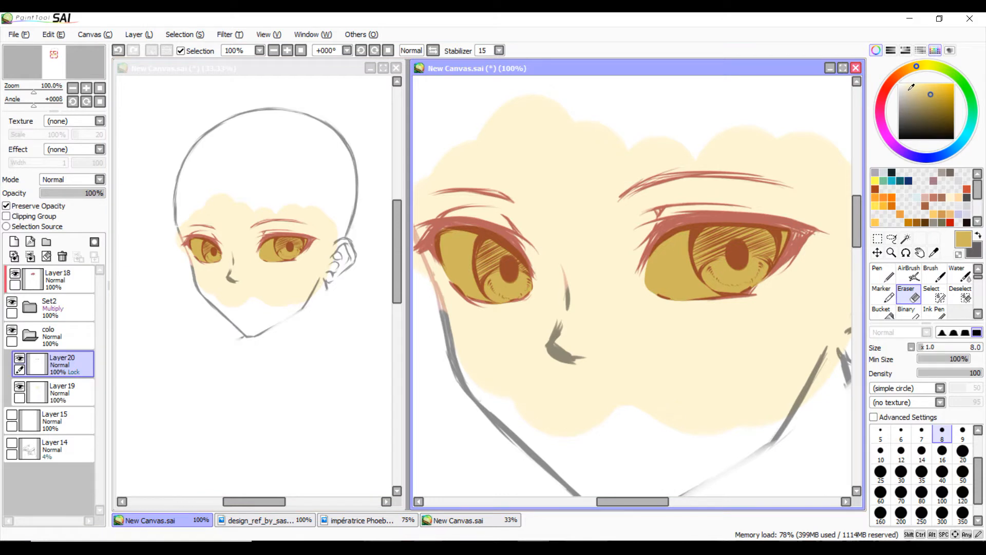
{"action": "left_click", "coordinate": [882, 274]}
{"action": "left_click", "coordinate": [901, 512]}
{"action": "mouse_move", "coordinate": [748, 313]}
{"action": "left_mouse_down"}
{"action": "mouse_move", "coordinate": [719, 267]}
{"action": "mouse_move", "coordinate": [798, 284]}
{"action": "mouse_move", "coordinate": [516, 261]}
{"action": "mouse_move", "coordinate": [546, 291]}
{"action": "mouse_move", "coordinate": [541, 260]}
{"action": "mouse_move", "coordinate": [665, 322]}
{"action": "left_mouse_up"}
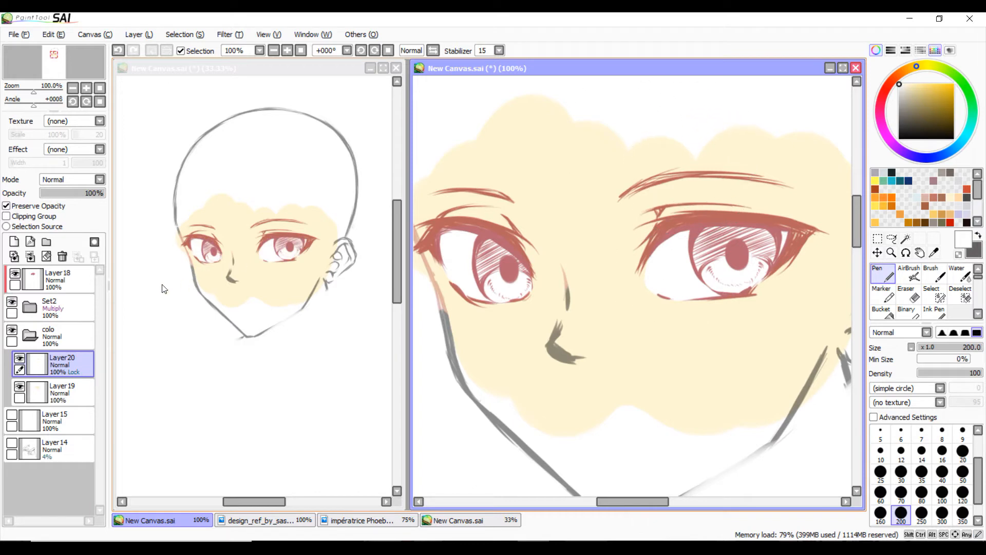
Shade the upper parts of both eye whites on the opacity-locked eye layer in pale blue-grey with the AirBrush at size 80
{"action": "left_click", "coordinate": [13, 242]}
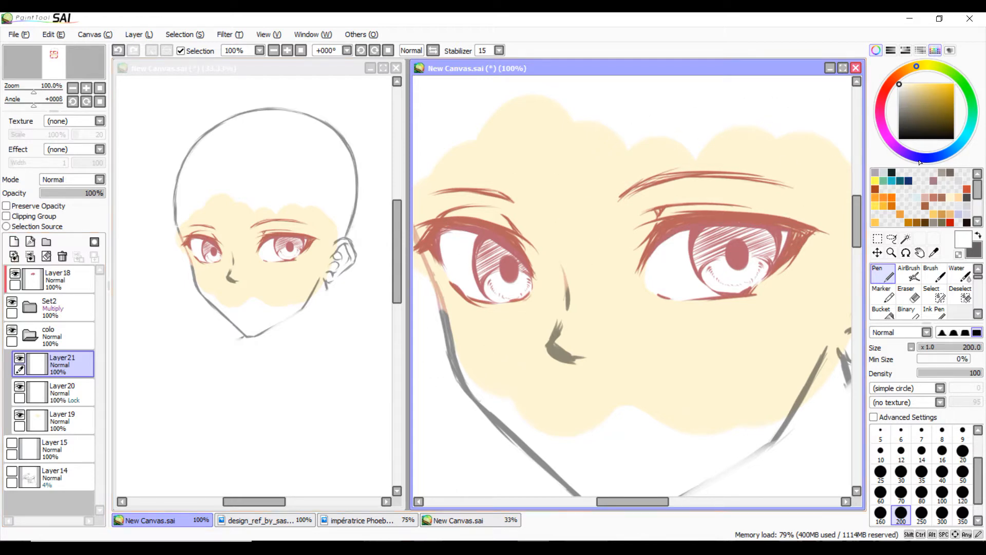
{"action": "left_click", "coordinate": [959, 143]}
{"action": "left_click", "coordinate": [909, 84]}
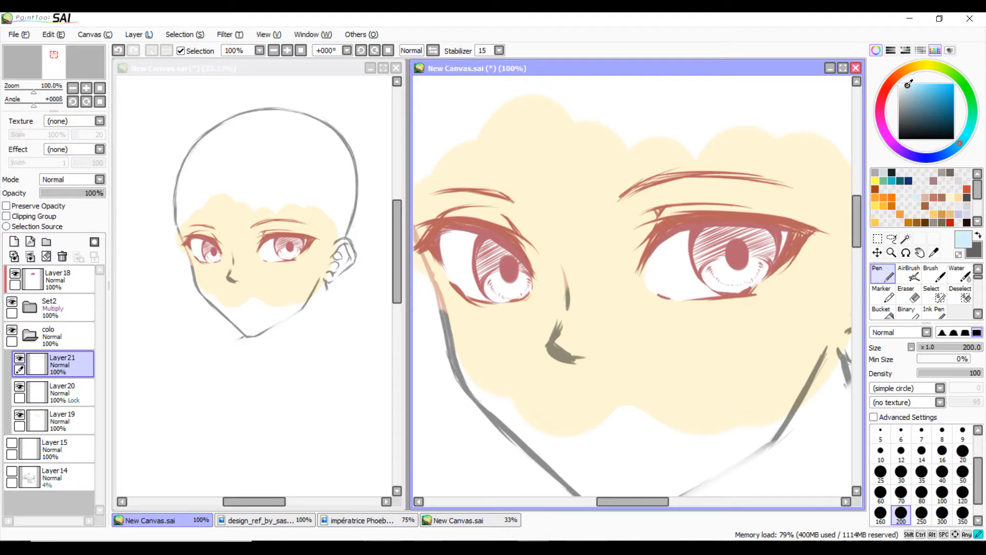
{"action": "left_click", "coordinate": [912, 88]}
{"action": "left_click", "coordinate": [910, 275]}
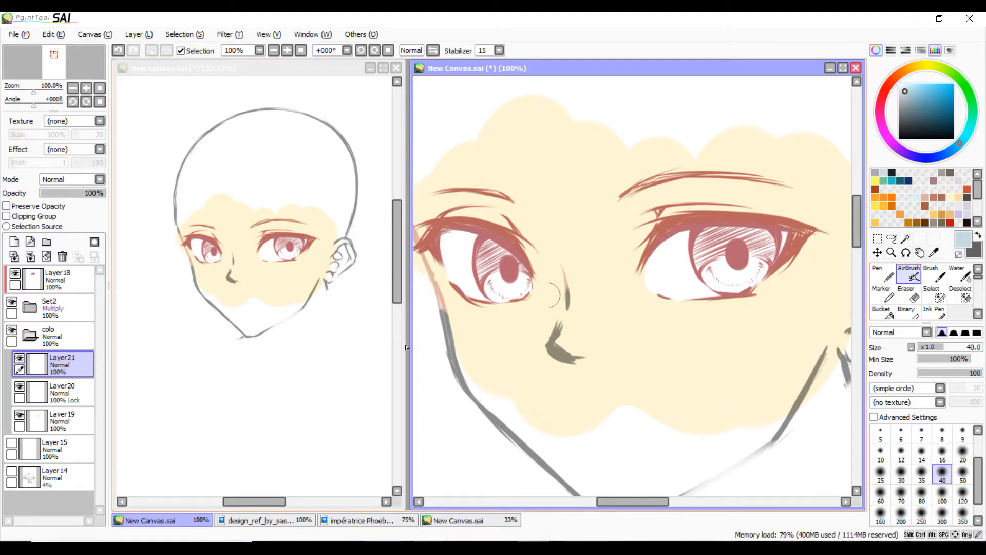
{"action": "left_click", "coordinate": [60, 257]}
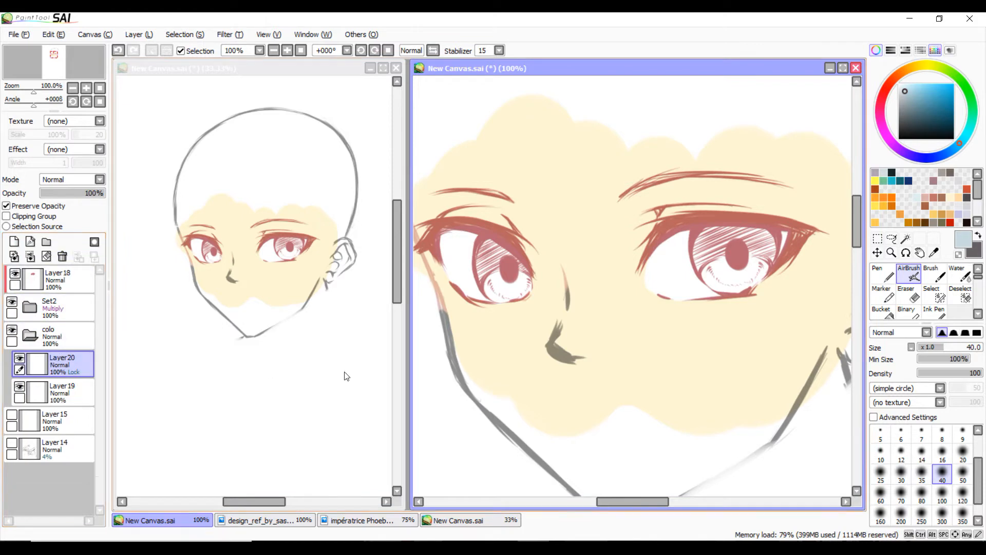
{"action": "left_click", "coordinate": [923, 493]}
{"action": "mouse_move", "coordinate": [747, 218]}
{"action": "left_mouse_down"}
{"action": "mouse_move", "coordinate": [712, 215]}
{"action": "mouse_move", "coordinate": [635, 248]}
{"action": "mouse_move", "coordinate": [804, 237]}
{"action": "left_mouse_up"}
{"action": "mouse_move", "coordinate": [509, 238]}
{"action": "left_mouse_down"}
{"action": "mouse_move", "coordinate": [440, 239]}
{"action": "mouse_move", "coordinate": [516, 260]}
{"action": "left_mouse_up"}
{"action": "left_click_drag", "start_coordinate": [793, 236], "coordinate": [690, 249]}
{"action": "mouse_move", "coordinate": [457, 228]}
{"action": "left_mouse_down"}
{"action": "mouse_move", "coordinate": [447, 241]}
{"action": "mouse_move", "coordinate": [431, 226]}
{"action": "mouse_move", "coordinate": [437, 254]}
{"action": "mouse_move", "coordinate": [470, 297]}
{"action": "left_mouse_up"}
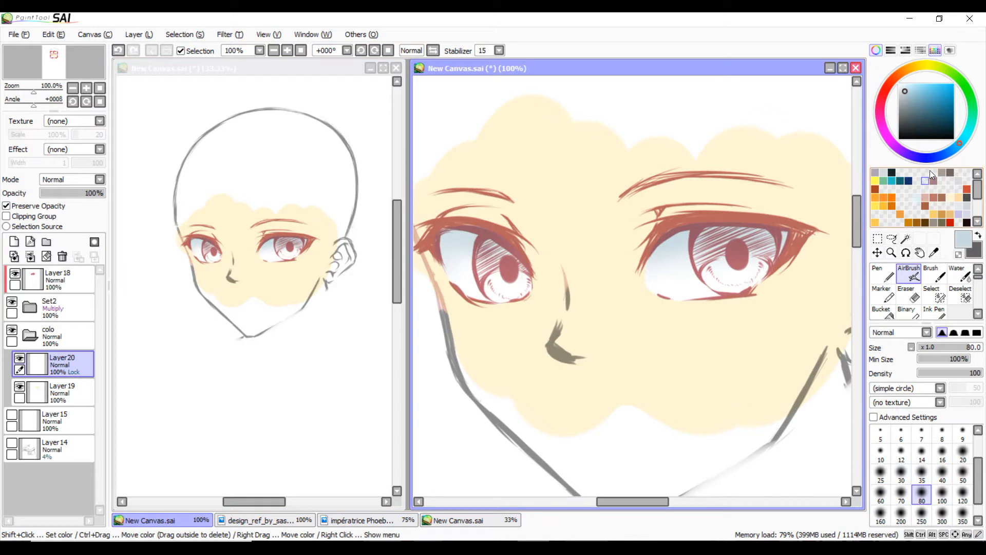
Deepen the shadow under the upper eyelids of both eyes with a darker blue-grey using the size 80 AirBrush
{"action": "left_click_drag", "start_coordinate": [905, 92], "coordinate": [910, 98]}
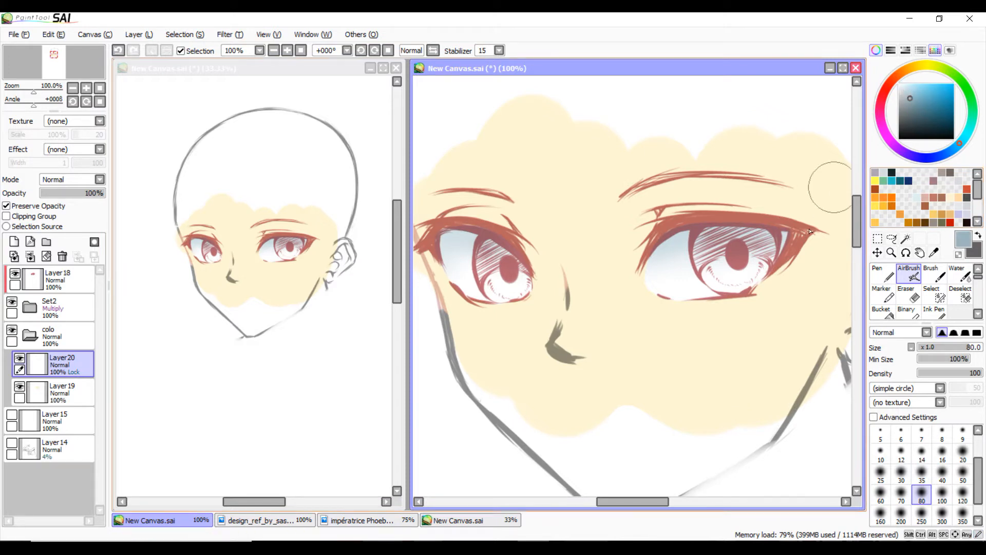
{"action": "left_click_drag", "start_coordinate": [801, 222], "coordinate": [674, 220]}
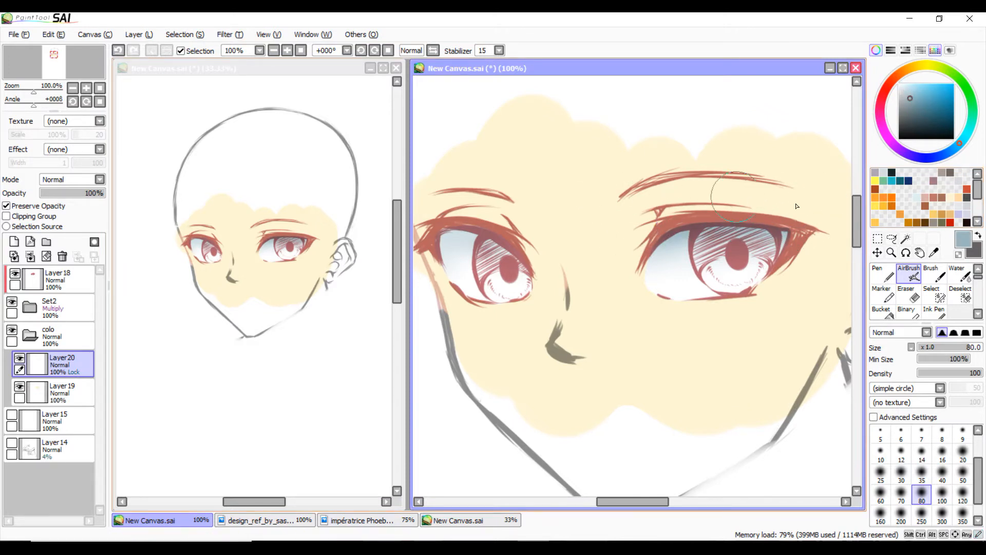
{"action": "left_click_drag", "start_coordinate": [457, 217], "coordinate": [529, 238]}
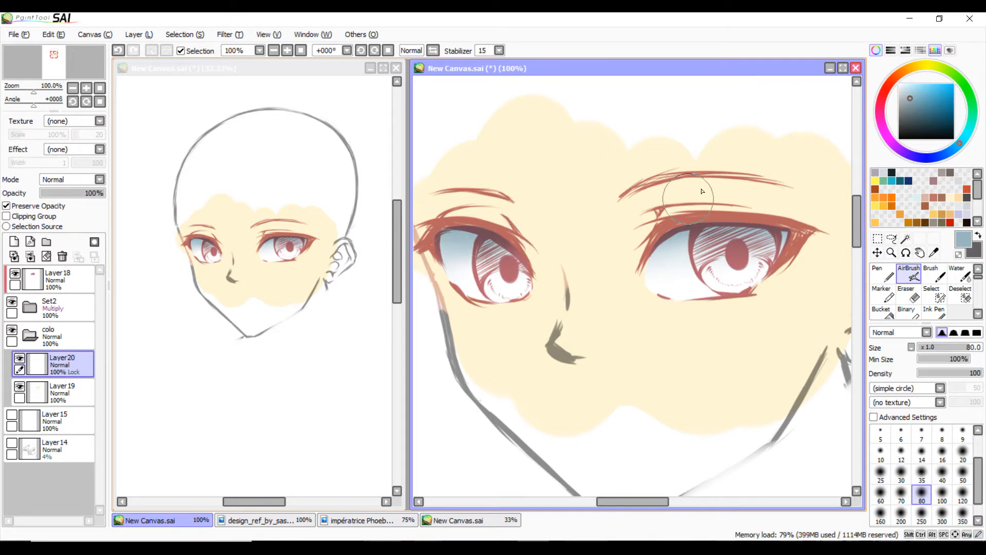
{"action": "left_click", "coordinate": [122, 51]}
{"action": "left_click", "coordinate": [906, 104]}
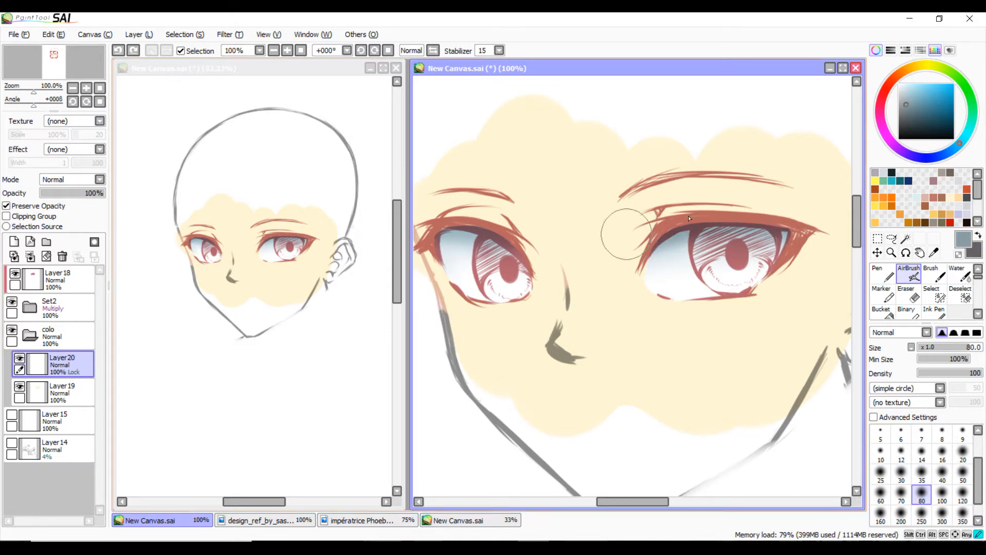
{"action": "left_click_drag", "start_coordinate": [514, 231], "coordinate": [438, 218]}
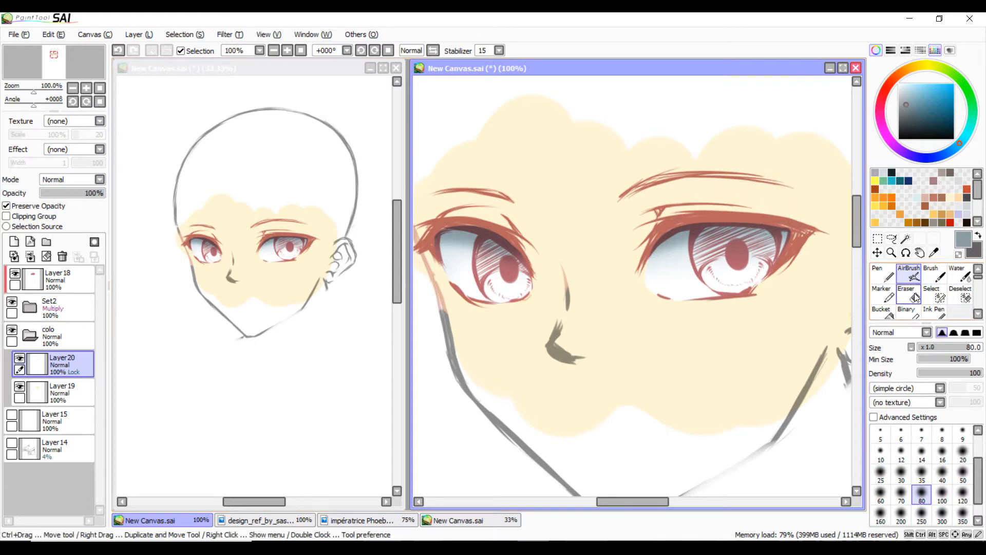
Brush white light accents around the irises and along the corners of both eye whites with the AirBrush at size 7
{"action": "left_click", "coordinate": [899, 84]}
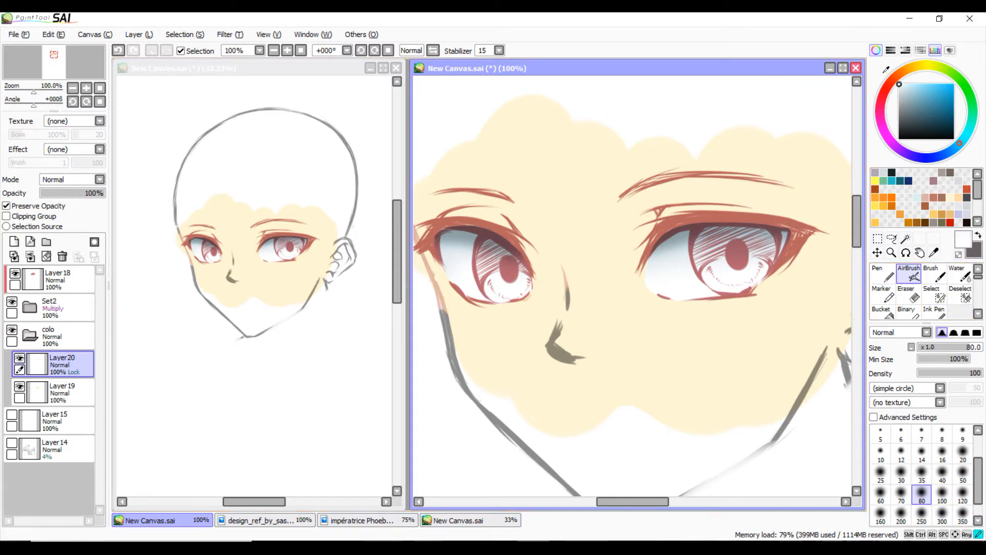
{"action": "left_click", "coordinate": [940, 456]}
{"action": "left_click", "coordinate": [921, 432]}
{"action": "left_click_drag", "start_coordinate": [689, 260], "coordinate": [697, 223]}
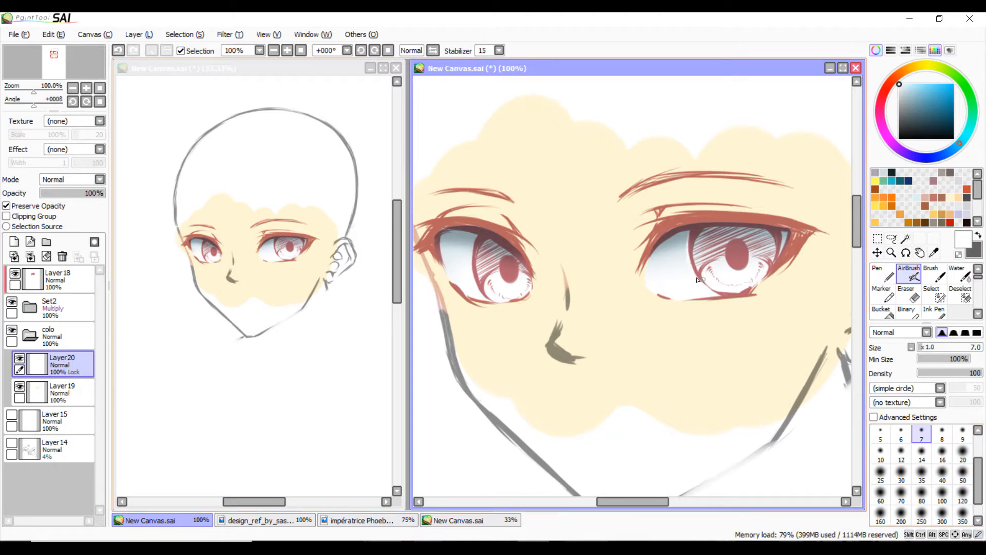
{"action": "mouse_move", "coordinate": [776, 266]}
{"action": "left_mouse_down"}
{"action": "mouse_move", "coordinate": [781, 239]}
{"action": "mouse_move", "coordinate": [771, 264]}
{"action": "left_mouse_up"}
{"action": "left_click_drag", "start_coordinate": [656, 259], "coordinate": [673, 235]}
{"action": "mouse_move", "coordinate": [475, 248]}
{"action": "left_mouse_down"}
{"action": "mouse_move", "coordinate": [478, 237]}
{"action": "mouse_move", "coordinate": [436, 238]}
{"action": "mouse_move", "coordinate": [440, 254]}
{"action": "mouse_move", "coordinate": [446, 233]}
{"action": "left_mouse_up"}
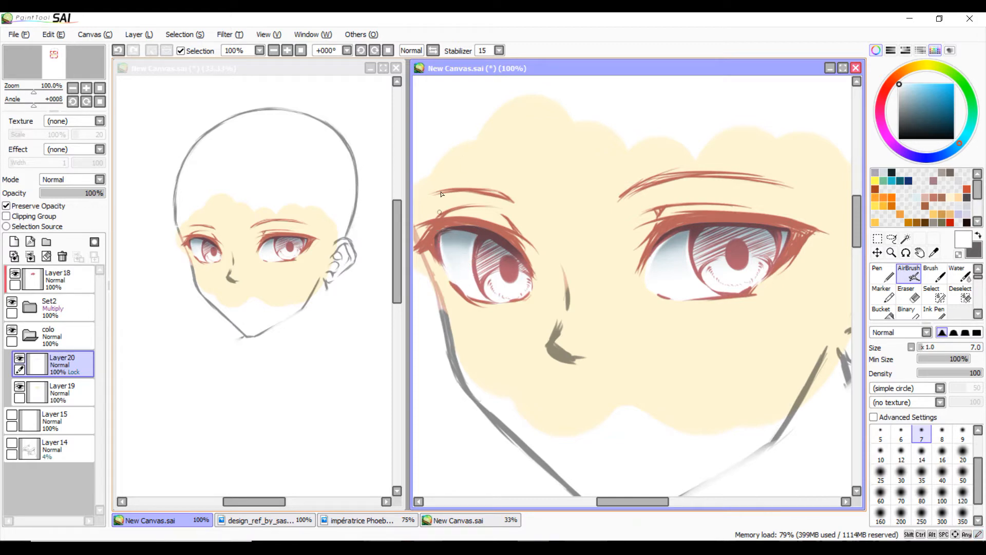
{"action": "left_click_drag", "start_coordinate": [437, 242], "coordinate": [457, 232]}
{"action": "left_click_drag", "start_coordinate": [451, 235], "coordinate": [464, 229]}
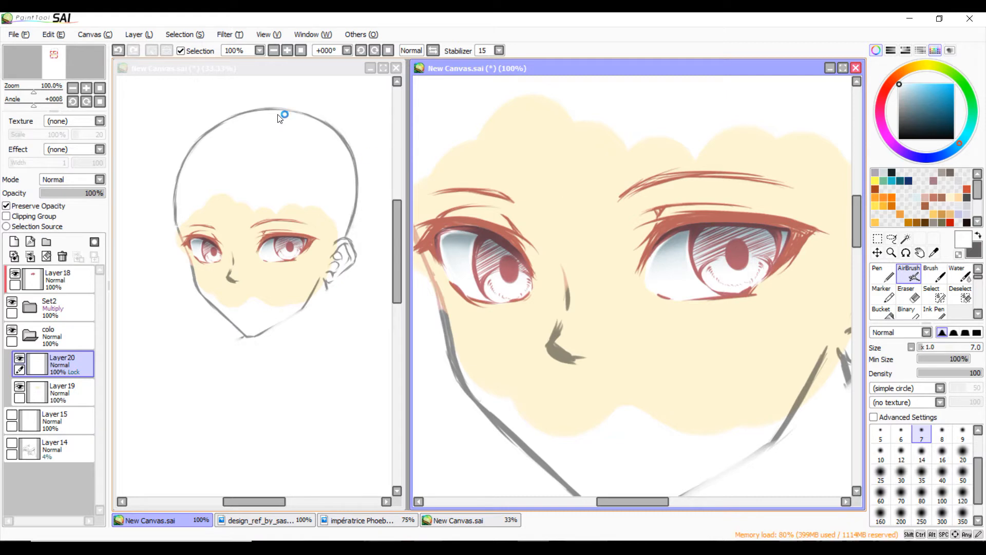
{"action": "left_click", "coordinate": [121, 52]}
{"action": "left_click_drag", "start_coordinate": [782, 259], "coordinate": [786, 231]}
Add fine dark grey-blue shadow strokes to the whites of both eyes with the AirBrush at size 5
{"action": "left_click", "coordinate": [914, 108]}
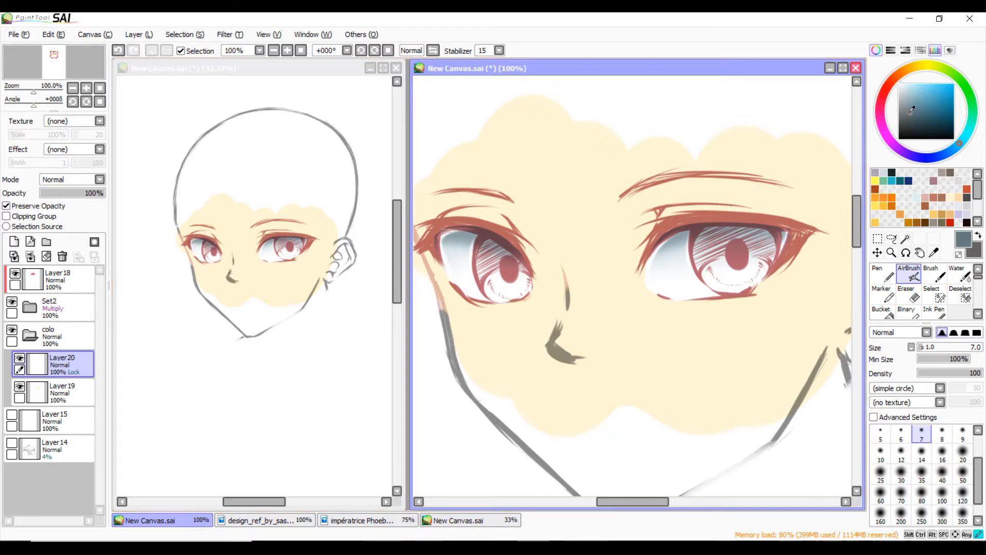
{"action": "left_click", "coordinate": [955, 149]}
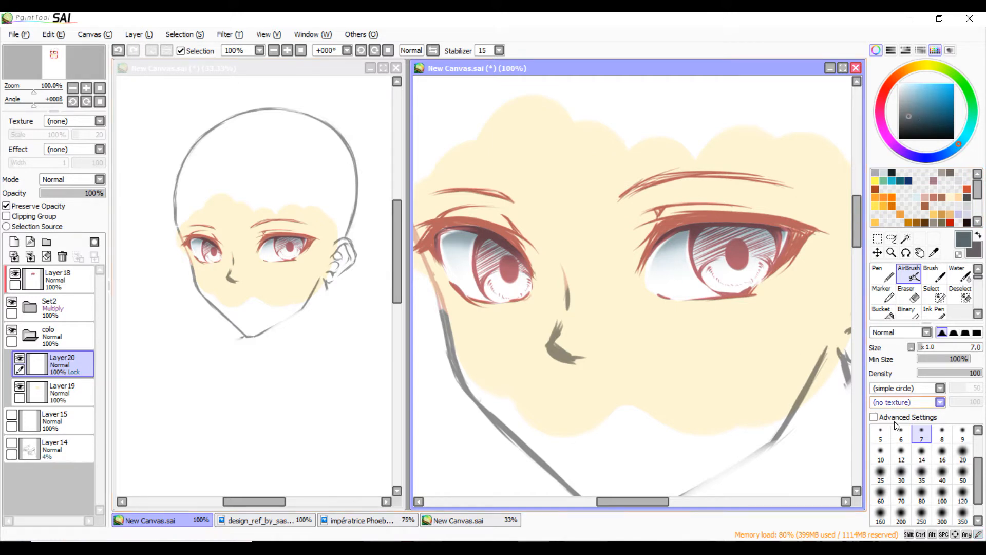
{"action": "left_click", "coordinate": [880, 434]}
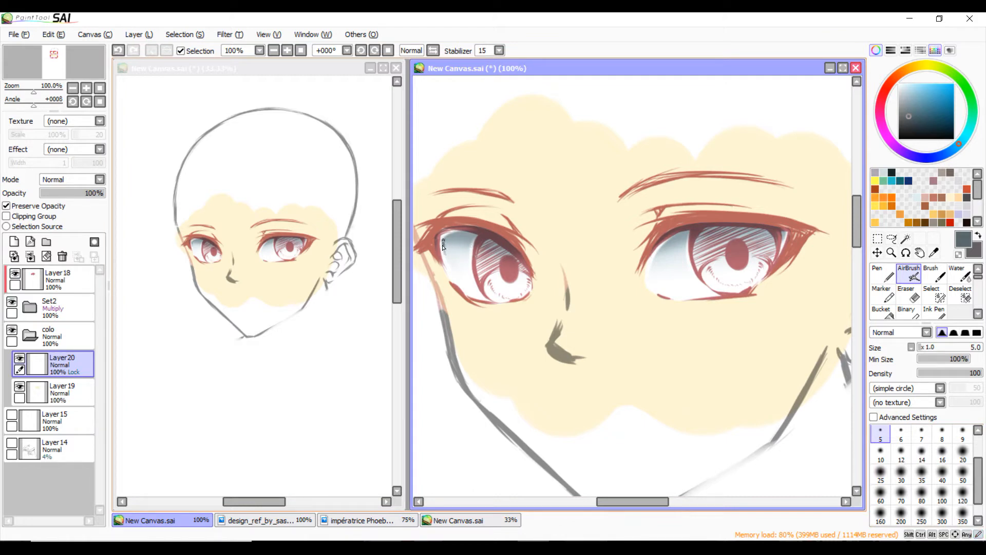
{"action": "mouse_move", "coordinate": [445, 240]}
{"action": "left_mouse_down"}
{"action": "mouse_move", "coordinate": [456, 234]}
{"action": "mouse_move", "coordinate": [451, 264]}
{"action": "left_mouse_up"}
{"action": "left_click_drag", "start_coordinate": [445, 249], "coordinate": [452, 267]}
{"action": "mouse_move", "coordinate": [444, 248]}
{"action": "left_mouse_down"}
{"action": "mouse_move", "coordinate": [454, 274]}
{"action": "mouse_move", "coordinate": [448, 243]}
{"action": "left_mouse_up"}
{"action": "left_click_drag", "start_coordinate": [677, 234], "coordinate": [677, 236]}
{"action": "mouse_move", "coordinate": [686, 232]}
{"action": "left_mouse_down"}
{"action": "mouse_move", "coordinate": [665, 248]}
{"action": "mouse_move", "coordinate": [687, 231]}
{"action": "mouse_move", "coordinate": [686, 253]}
{"action": "left_mouse_up"}
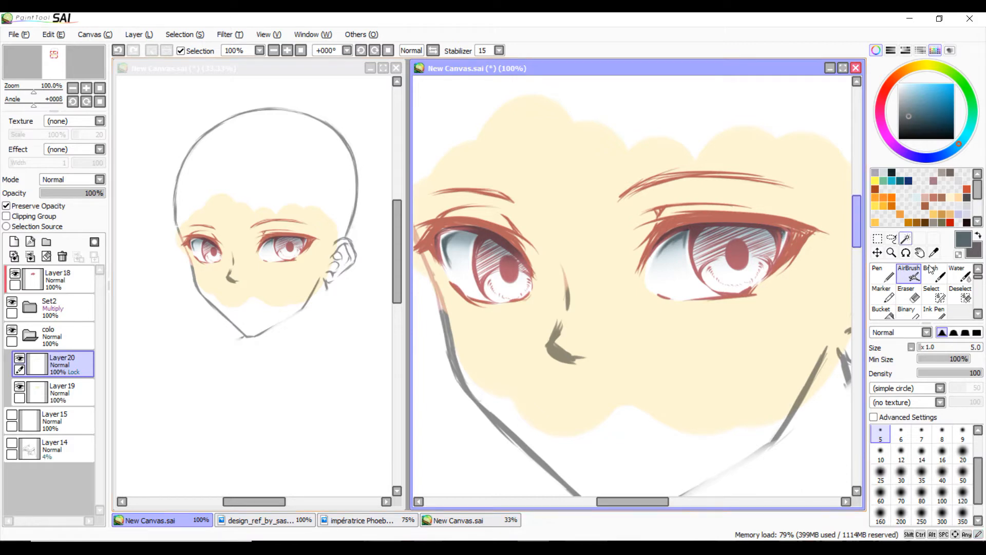
Soften the shadow strokes in both eye whites with the Blur tool at size 20
{"action": "scroll", "coordinate": [963, 315], "scroll_direction": "down", "scroll_amount": 2}
{"action": "left_click", "coordinate": [963, 315]}
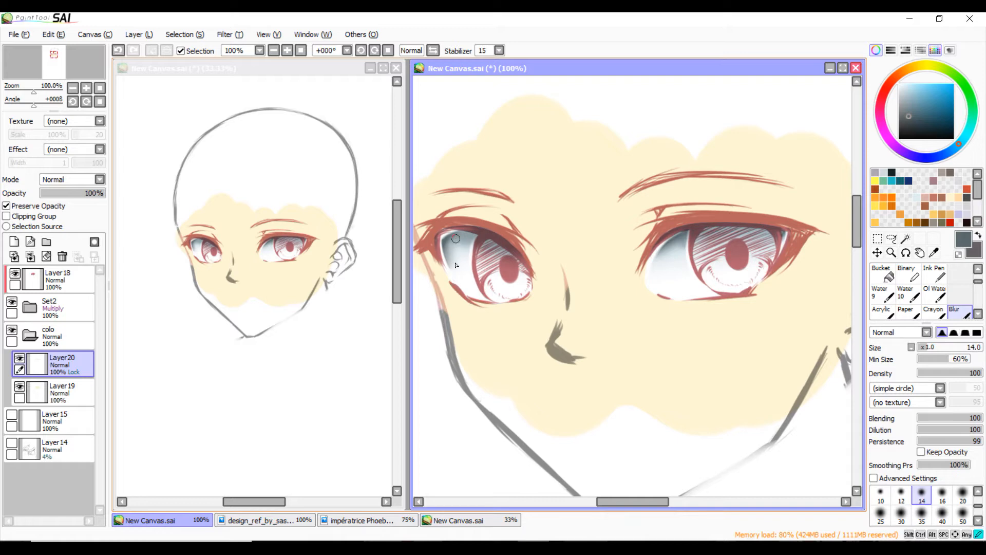
{"action": "key", "text": "bracketright"}
{"action": "key", "text": "bracketright"}
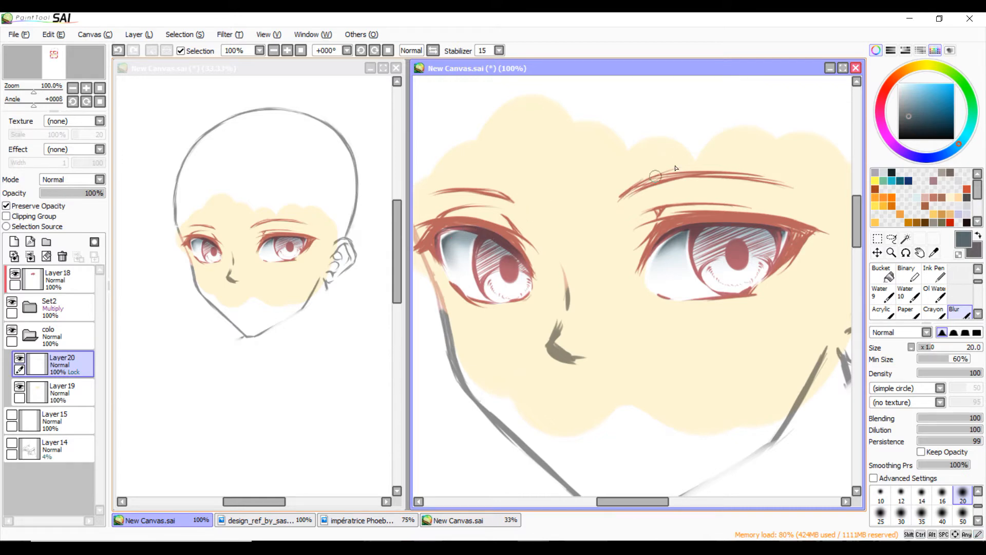
{"action": "left_click_drag", "start_coordinate": [783, 232], "coordinate": [779, 242]}
{"action": "left_click_drag", "start_coordinate": [450, 243], "coordinate": [456, 273]}
{"action": "left_click_drag", "start_coordinate": [455, 248], "coordinate": [463, 280]}
{"action": "left_click_drag", "start_coordinate": [460, 275], "coordinate": [471, 297]}
{"action": "mouse_move", "coordinate": [451, 240]}
{"action": "left_mouse_down"}
{"action": "mouse_move", "coordinate": [455, 252]}
{"action": "mouse_move", "coordinate": [467, 238]}
{"action": "mouse_move", "coordinate": [470, 293]}
{"action": "left_mouse_up"}
Add a layer above the eye whites and outline the left-hand iris in bright blue with the size 16 Pen
{"action": "left_click", "coordinate": [14, 241]}
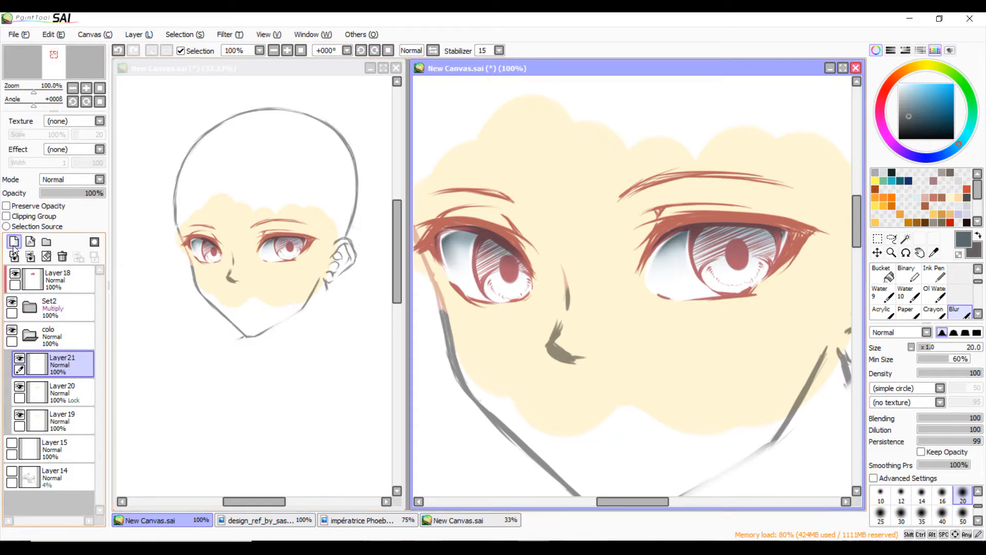
{"action": "left_click", "coordinate": [945, 91]}
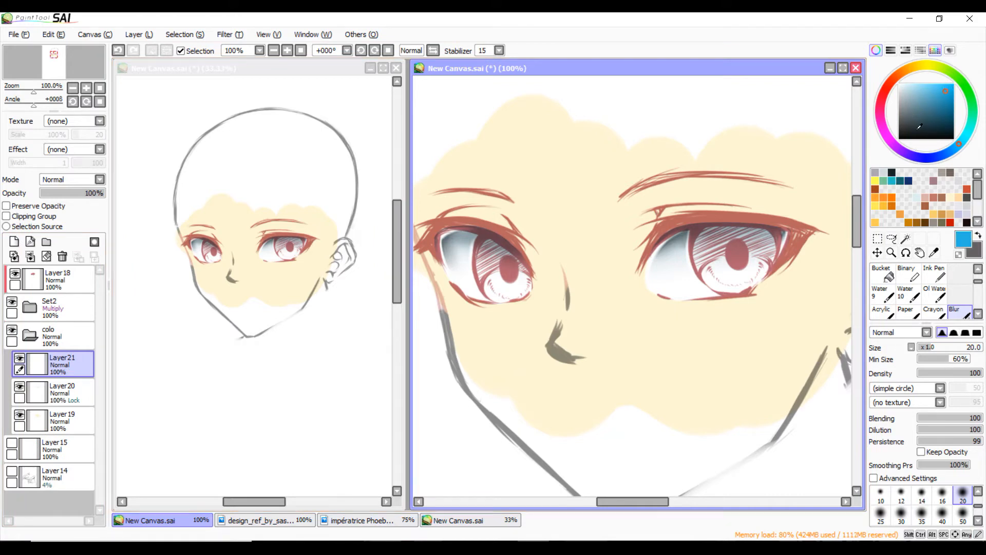
{"action": "left_click", "coordinate": [977, 268]}
{"action": "left_click", "coordinate": [883, 275]}
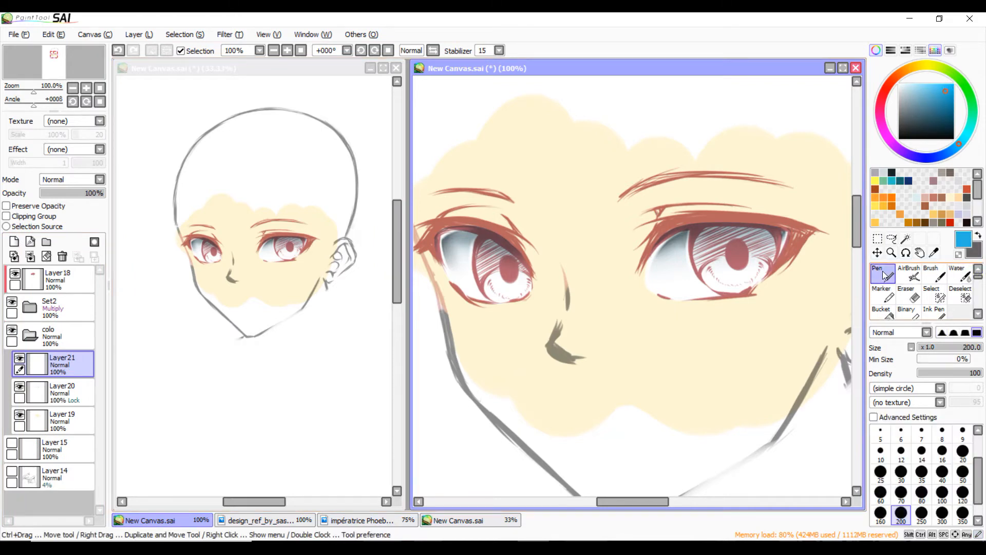
{"action": "left_click", "coordinate": [935, 451]}
{"action": "mouse_move", "coordinate": [486, 246]}
{"action": "left_mouse_down"}
{"action": "mouse_move", "coordinate": [495, 242]}
{"action": "mouse_move", "coordinate": [480, 277]}
{"action": "mouse_move", "coordinate": [507, 301]}
{"action": "mouse_move", "coordinate": [520, 260]}
{"action": "mouse_move", "coordinate": [525, 289]}
{"action": "mouse_move", "coordinate": [527, 278]}
{"action": "left_mouse_up"}
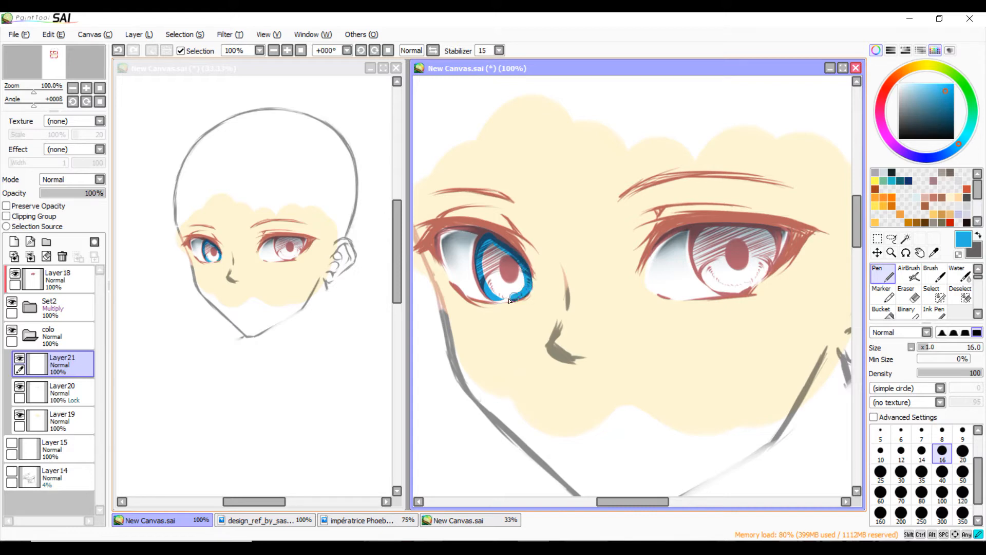
{"action": "left_click_drag", "start_coordinate": [495, 295], "coordinate": [486, 285]}
Outline the right-hand iris in the same bright blue, closing the ring along its lower edge
{"action": "mouse_move", "coordinate": [703, 226]}
{"action": "left_mouse_down"}
{"action": "mouse_move", "coordinate": [697, 268]}
{"action": "mouse_move", "coordinate": [695, 255]}
{"action": "mouse_move", "coordinate": [703, 280]}
{"action": "mouse_move", "coordinate": [740, 291]}
{"action": "left_mouse_up"}
{"action": "mouse_move", "coordinate": [701, 226]}
{"action": "left_mouse_down"}
{"action": "mouse_move", "coordinate": [770, 226]}
{"action": "mouse_move", "coordinate": [775, 245]}
{"action": "left_mouse_up"}
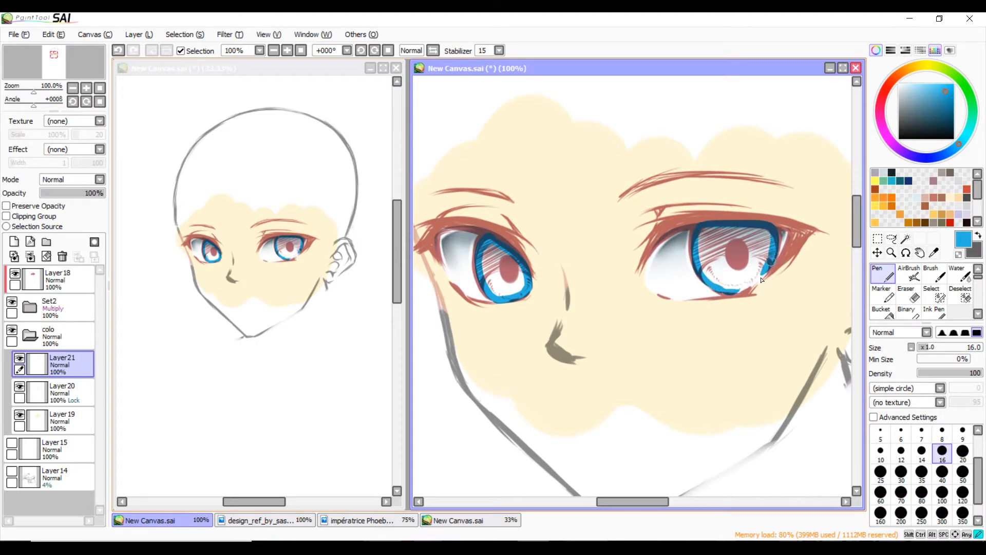
{"action": "mouse_move", "coordinate": [772, 263]}
{"action": "left_mouse_down"}
{"action": "mouse_move", "coordinate": [741, 290]}
{"action": "mouse_move", "coordinate": [771, 264]}
{"action": "mouse_move", "coordinate": [732, 290]}
{"action": "left_mouse_up"}
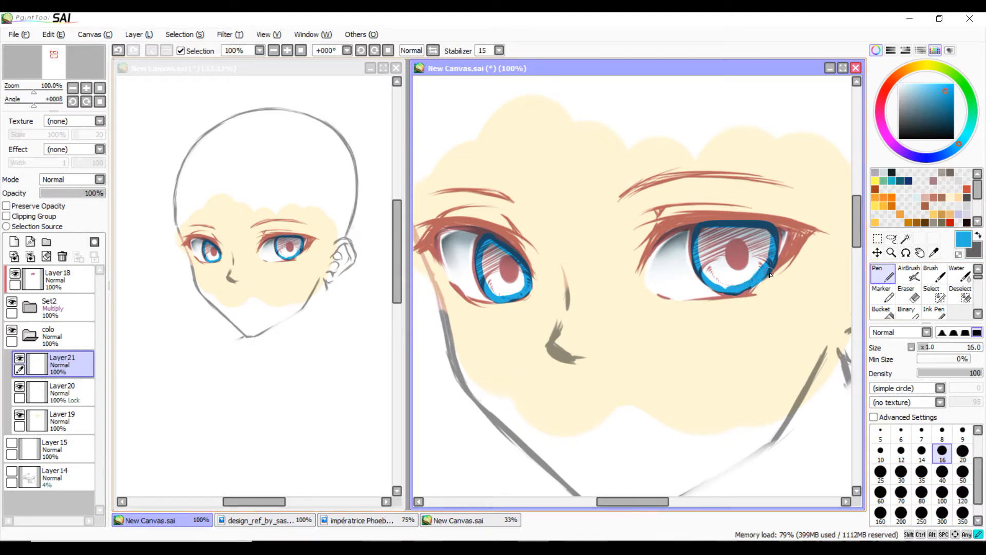
Fill the insides of both outlined irises with bright blue using the Bucket
{"action": "left_click", "coordinate": [882, 311]}
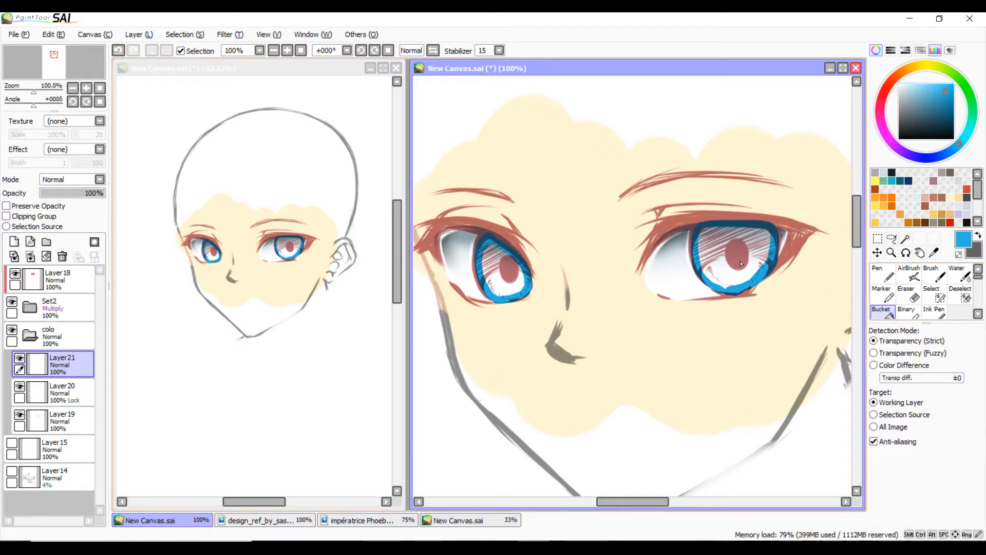
{"action": "left_click", "coordinate": [740, 257]}
{"action": "left_click", "coordinate": [508, 270]}
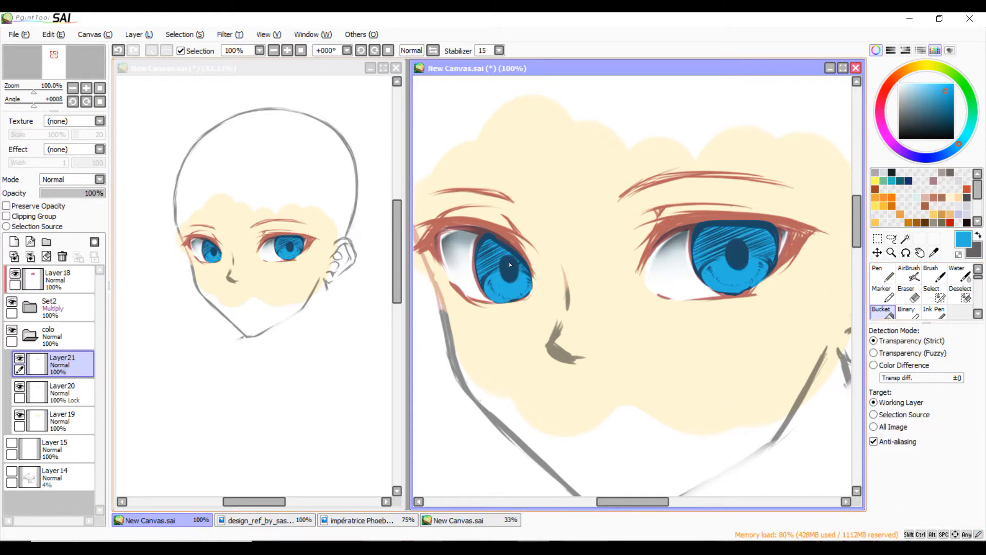
Switch to the design_ref reference image and sample the peach skin swatch labelled Normal as the painting colour
{"action": "left_click", "coordinate": [289, 520]}
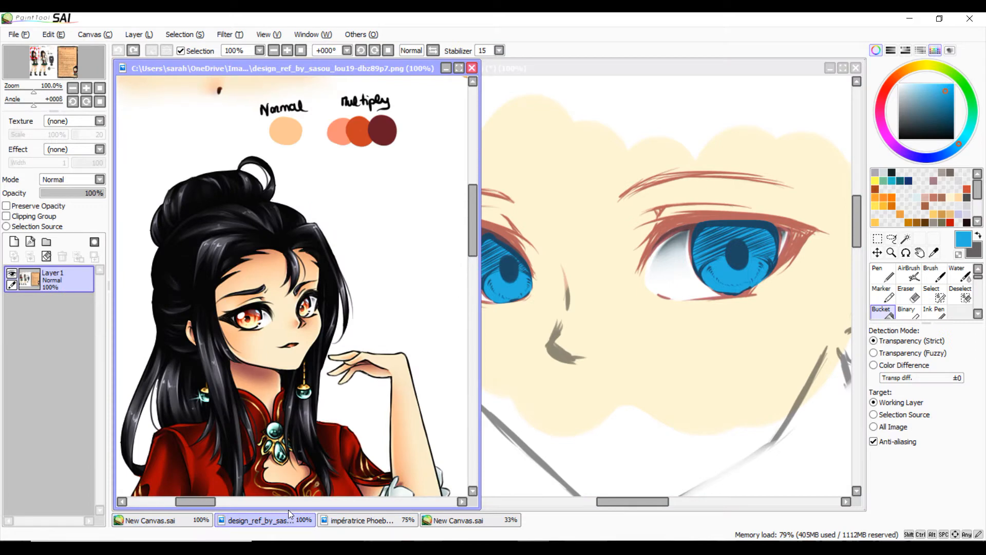
{"action": "left_click", "coordinate": [933, 252]}
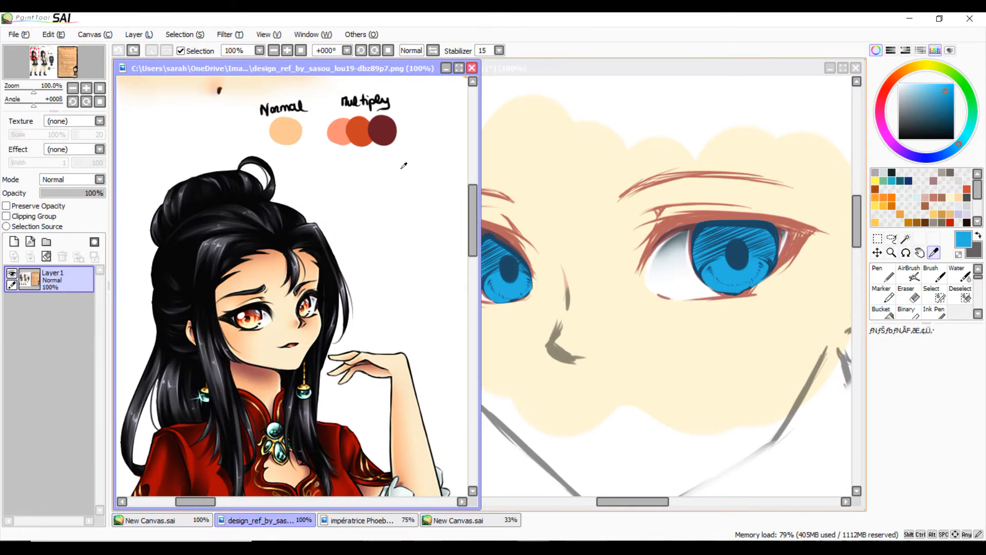
{"action": "left_click", "coordinate": [294, 128]}
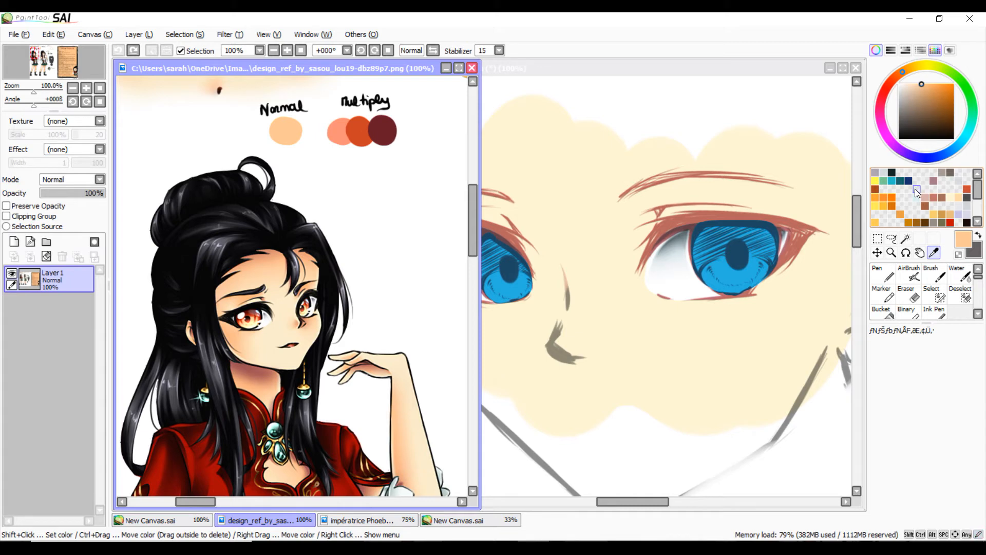
Store the sampled peach in an empty palette swatch, and sample and store the salmon colour from the reference's Multiply samples beside it
{"action": "right_click", "coordinate": [916, 190]}
{"action": "left_click", "coordinate": [929, 214]}
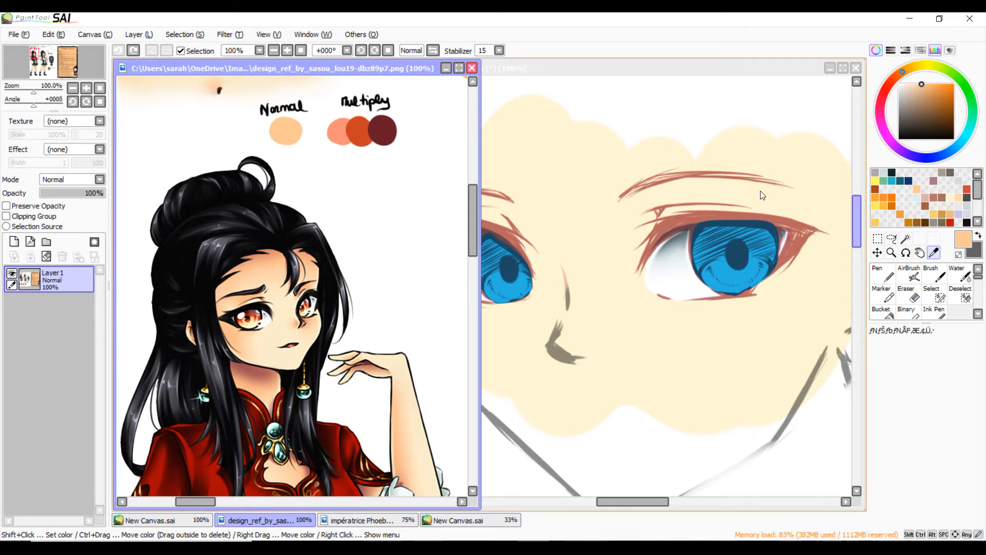
{"action": "left_click", "coordinate": [339, 130]}
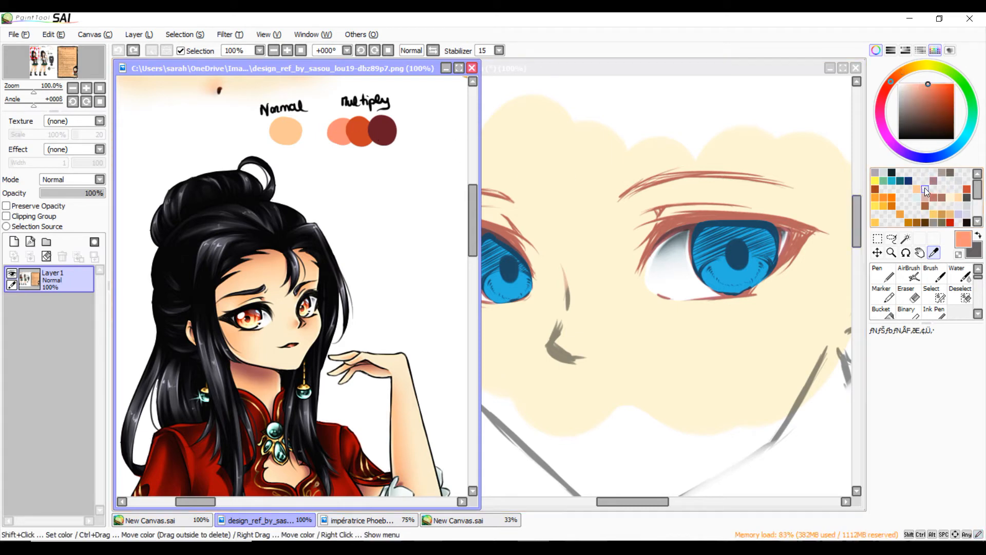
{"action": "right_click", "coordinate": [926, 190]}
{"action": "left_click", "coordinate": [876, 214]}
Sample the Multiply orange and dark maroon into the next empty palette swatches, and return to the eye drawing
{"action": "left_click", "coordinate": [370, 123]}
{"action": "right_click", "coordinate": [935, 190]}
{"action": "left_click", "coordinate": [889, 215]}
{"action": "left_click", "coordinate": [385, 127]}
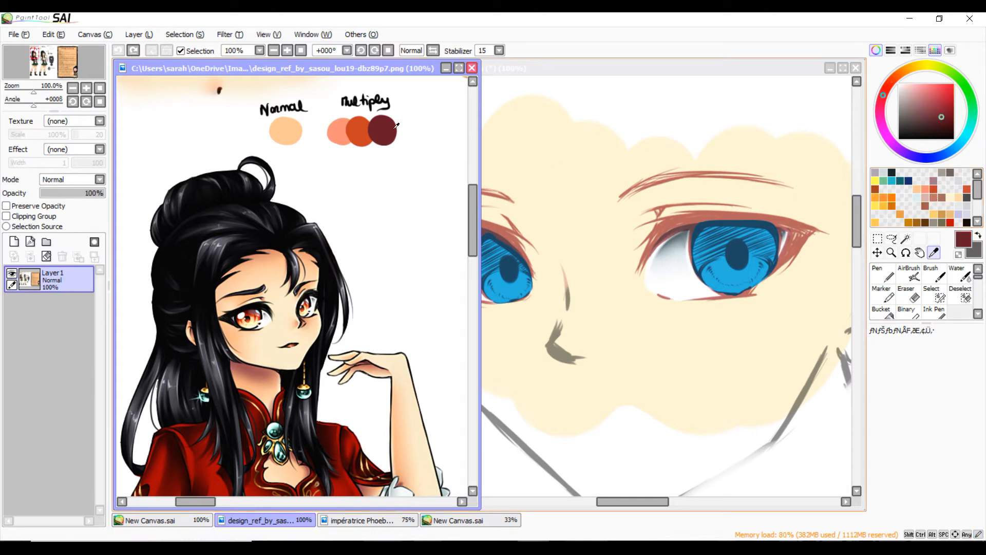
{"action": "right_click", "coordinate": [943, 188]}
{"action": "left_click", "coordinate": [912, 213]}
{"action": "left_click", "coordinate": [445, 69]}
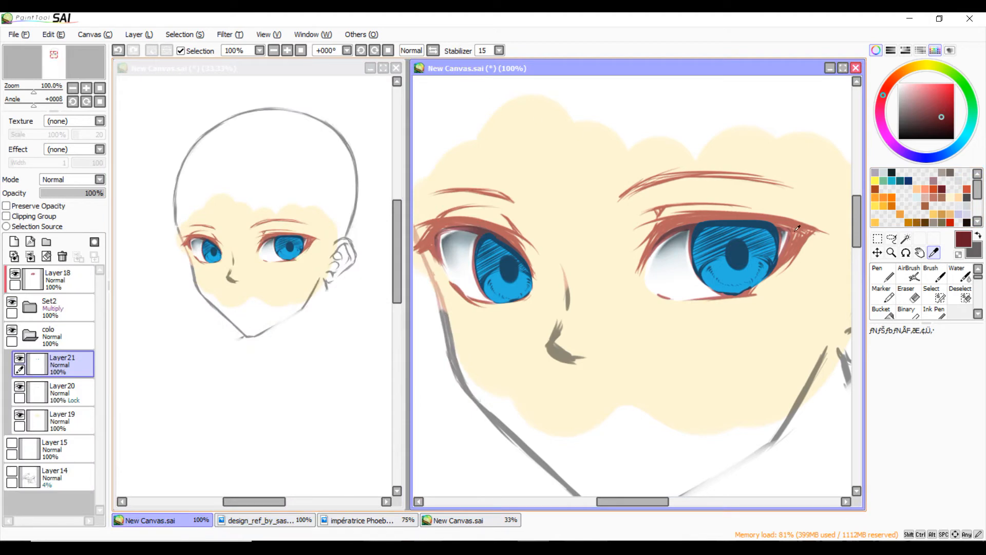
Preserve the iris layer's opacity and recolour both irises with the saved peach using the size 200 Pen
{"action": "left_click", "coordinate": [916, 189]}
{"action": "left_click", "coordinate": [26, 207]}
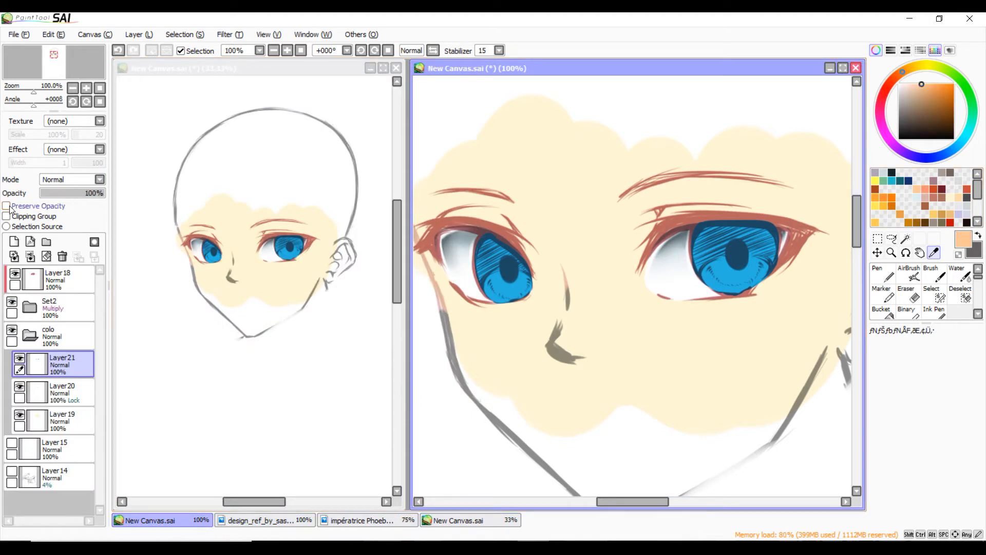
{"action": "left_click", "coordinate": [892, 273]}
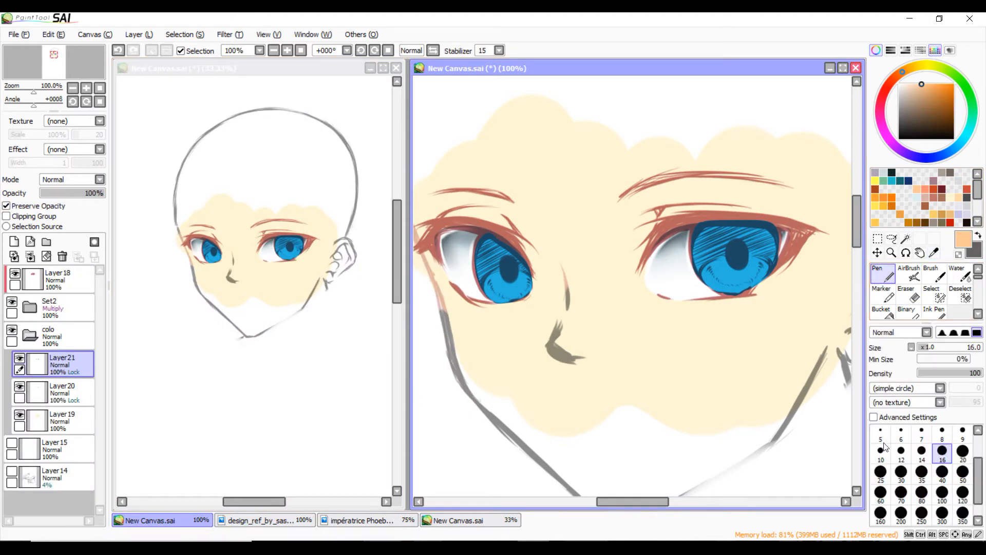
{"action": "left_click", "coordinate": [902, 523]}
{"action": "left_click_drag", "start_coordinate": [742, 256], "coordinate": [756, 237]}
{"action": "left_click_drag", "start_coordinate": [538, 241], "coordinate": [485, 293]}
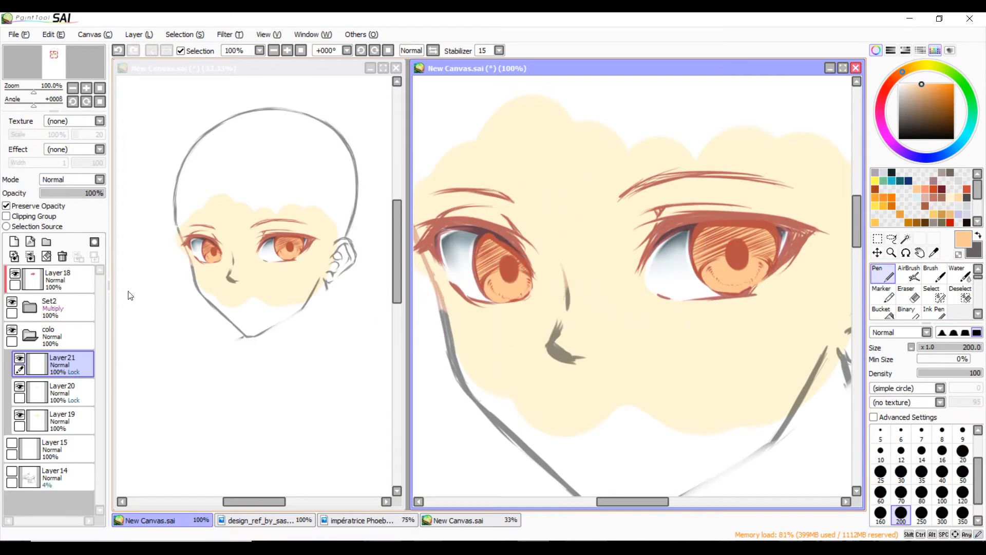
Add a layer clipped to the iris layer and set its blending mode to Multiply
{"action": "left_click", "coordinate": [14, 241]}
{"action": "left_click", "coordinate": [6, 216]}
{"action": "left_click", "coordinate": [96, 181]}
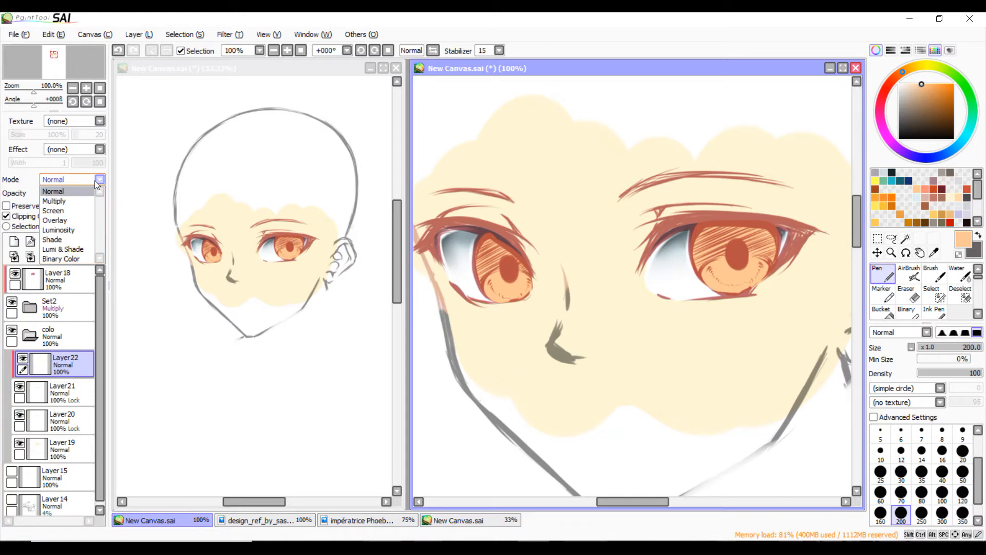
{"action": "left_click", "coordinate": [73, 201]}
Shade the upper parts of both irises with the saved salmon colour using the size 100 AirBrush
{"action": "left_click", "coordinate": [923, 181]}
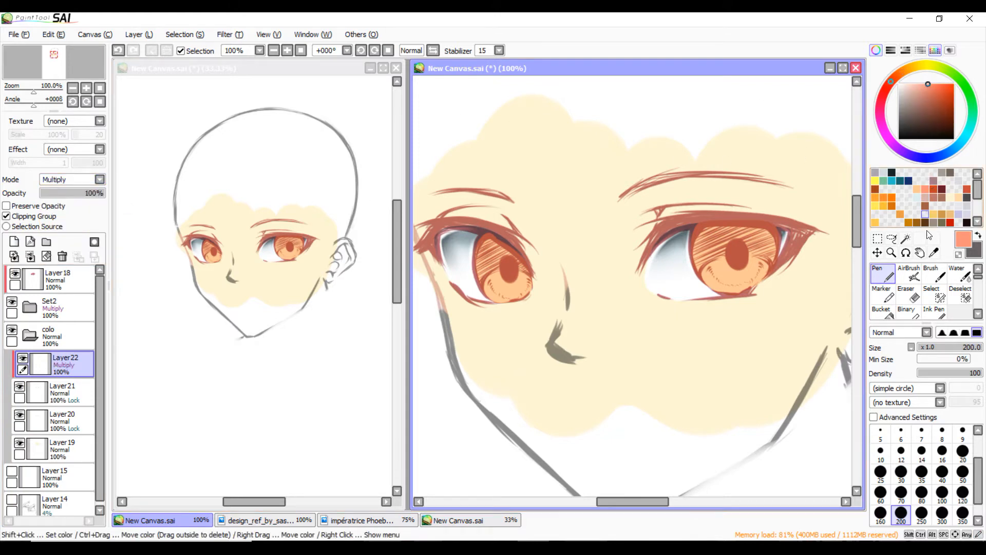
{"action": "left_click", "coordinate": [909, 278]}
{"action": "left_click", "coordinate": [942, 493]}
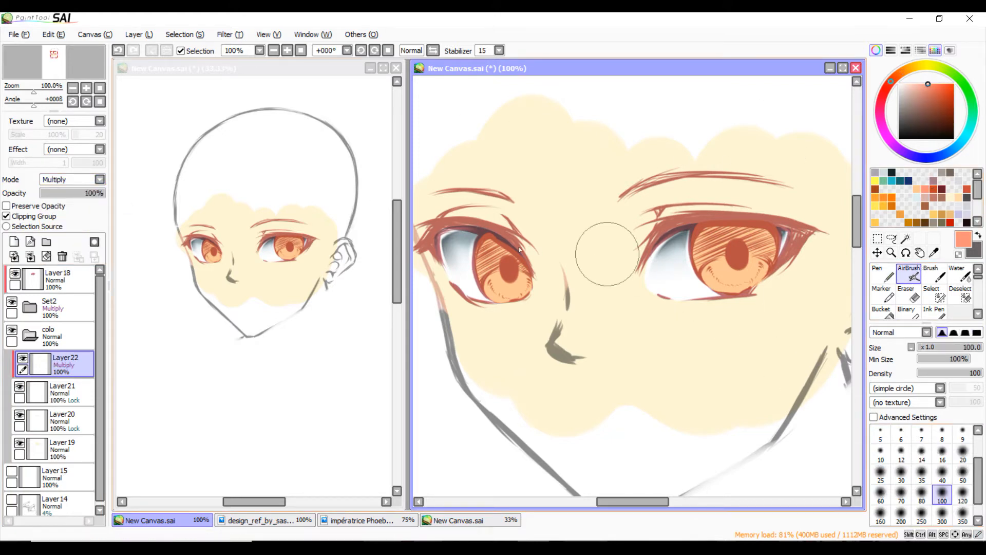
{"action": "mouse_move", "coordinate": [562, 267]}
{"action": "left_mouse_down"}
{"action": "mouse_move", "coordinate": [493, 252]}
{"action": "mouse_move", "coordinate": [557, 236]}
{"action": "mouse_move", "coordinate": [462, 277]}
{"action": "mouse_move", "coordinate": [514, 272]}
{"action": "left_mouse_up"}
{"action": "left_click", "coordinate": [118, 50]}
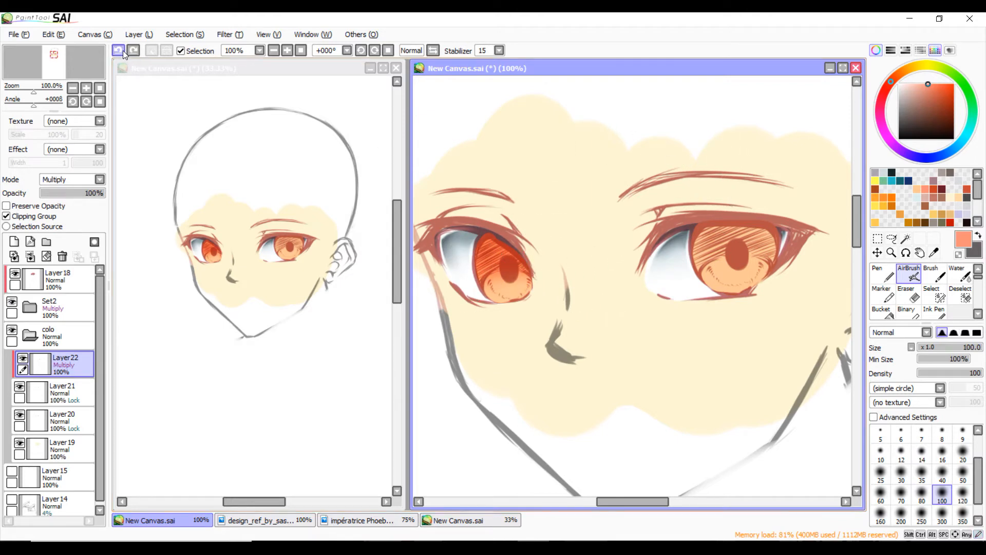
{"action": "mouse_move", "coordinate": [770, 226]}
{"action": "left_mouse_down"}
{"action": "mouse_move", "coordinate": [714, 231]}
{"action": "mouse_move", "coordinate": [773, 218]}
{"action": "left_mouse_up"}
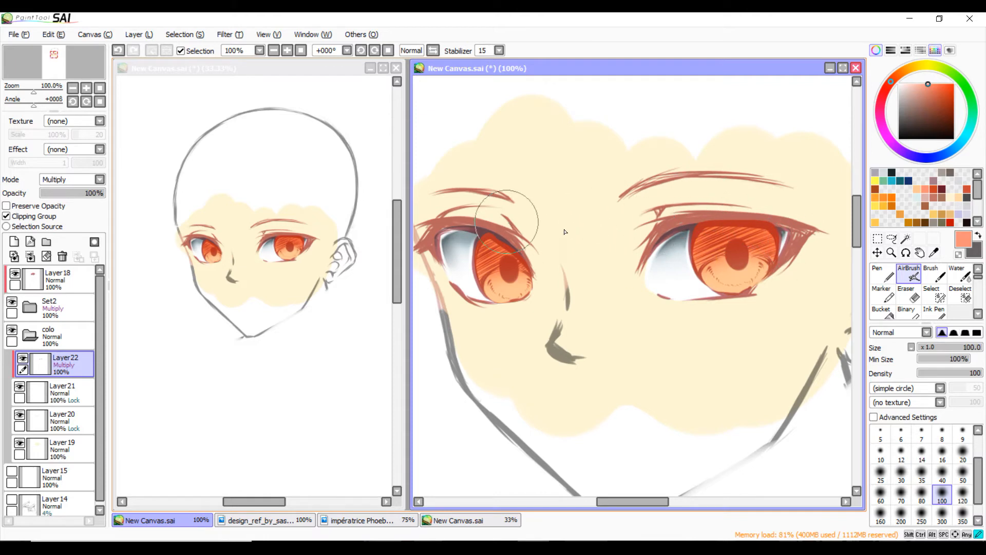
{"action": "left_click", "coordinate": [942, 452]}
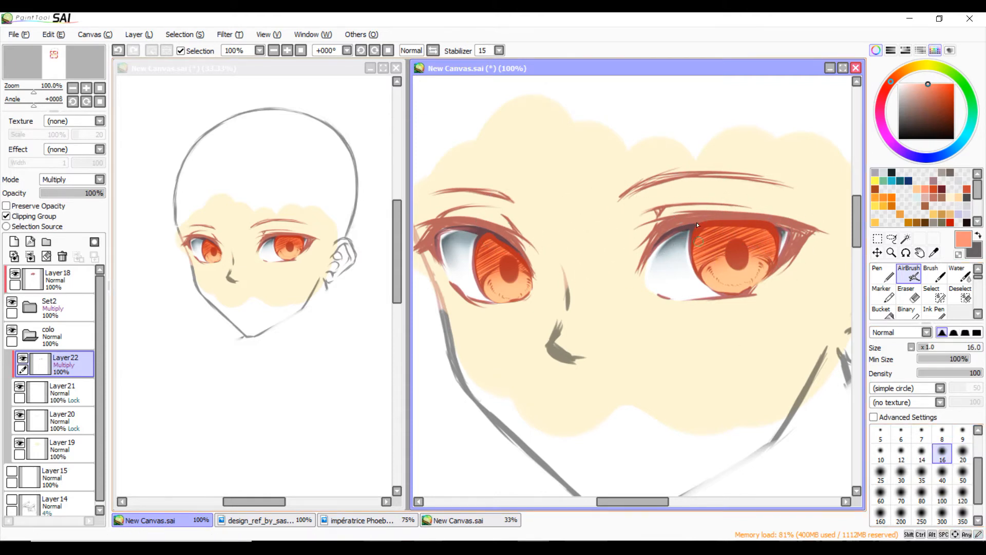
{"action": "left_click_drag", "start_coordinate": [784, 248], "coordinate": [755, 285]}
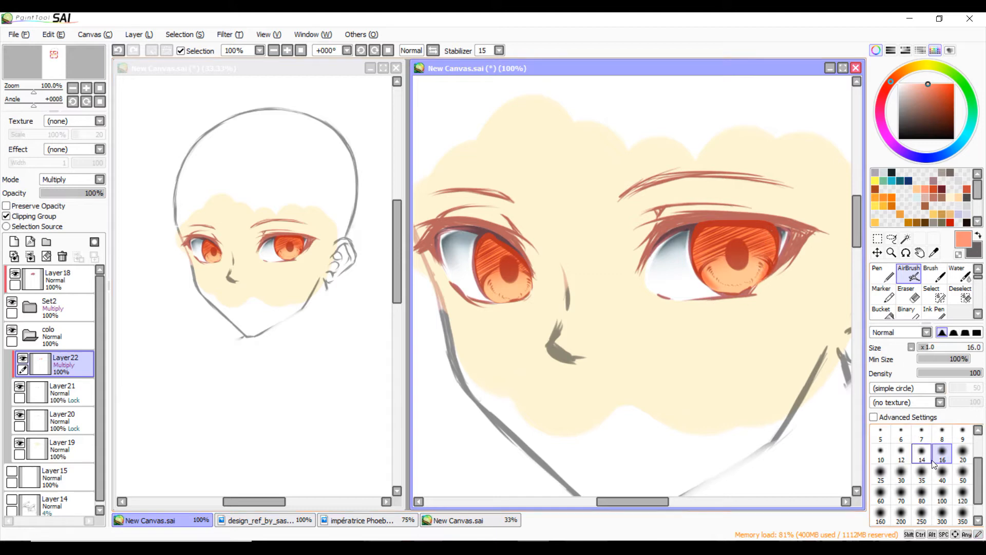
{"action": "left_click", "coordinate": [962, 452]}
{"action": "mouse_move", "coordinate": [763, 271]}
{"action": "left_mouse_down"}
{"action": "mouse_move", "coordinate": [752, 289]}
{"action": "mouse_move", "coordinate": [720, 298]}
{"action": "left_mouse_up"}
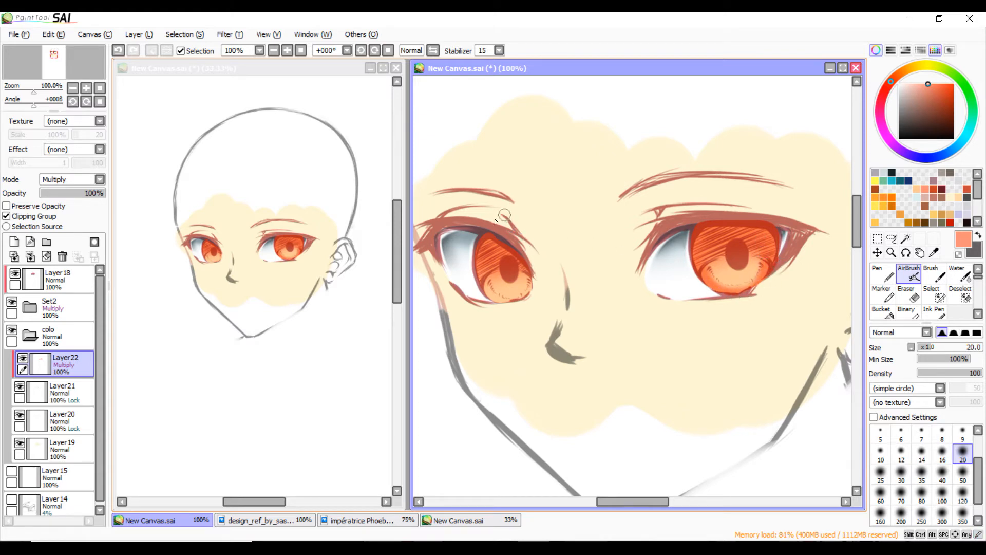
{"action": "left_click", "coordinate": [119, 53]}
{"action": "left_click", "coordinate": [119, 54]}
{"action": "left_click", "coordinate": [120, 54]}
{"action": "left_click", "coordinate": [121, 54]}
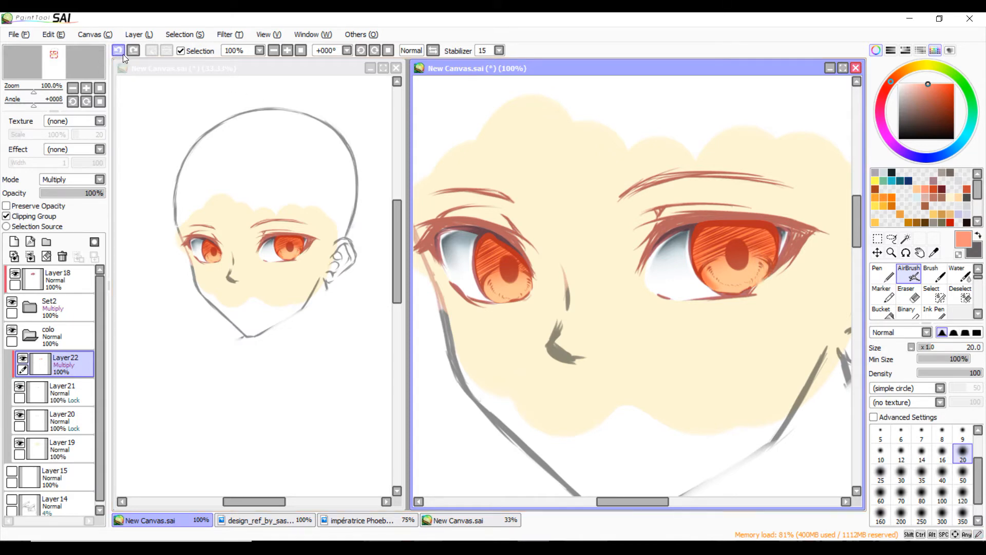
Shade the side and lower rims of both irises in salmon with the size 30 AirBrush
{"action": "left_click", "coordinate": [901, 472]}
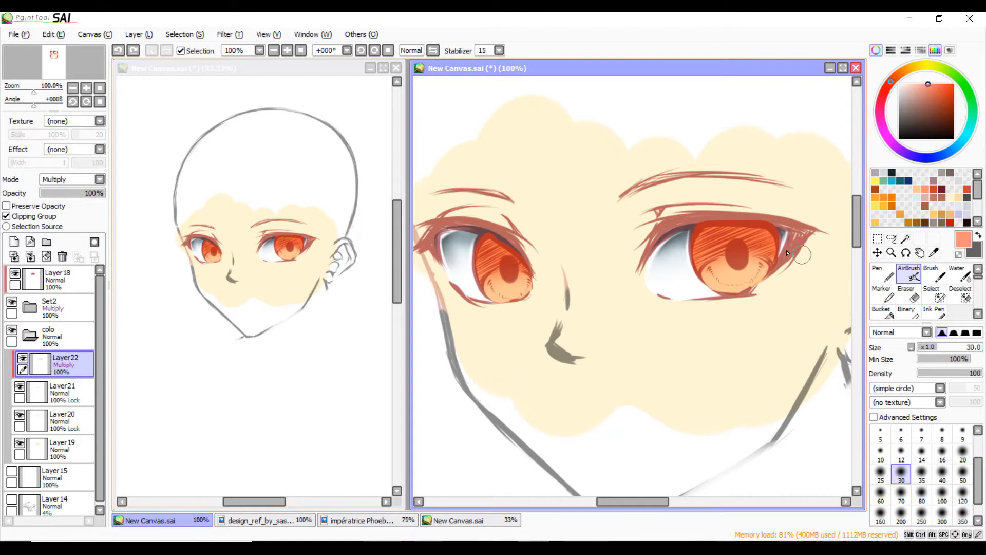
{"action": "left_click_drag", "start_coordinate": [774, 253], "coordinate": [740, 291]}
{"action": "mouse_move", "coordinate": [694, 250]}
{"action": "left_mouse_down"}
{"action": "mouse_move", "coordinate": [718, 289]}
{"action": "mouse_move", "coordinate": [740, 298]}
{"action": "mouse_move", "coordinate": [731, 306]}
{"action": "mouse_move", "coordinate": [770, 281]}
{"action": "left_mouse_up"}
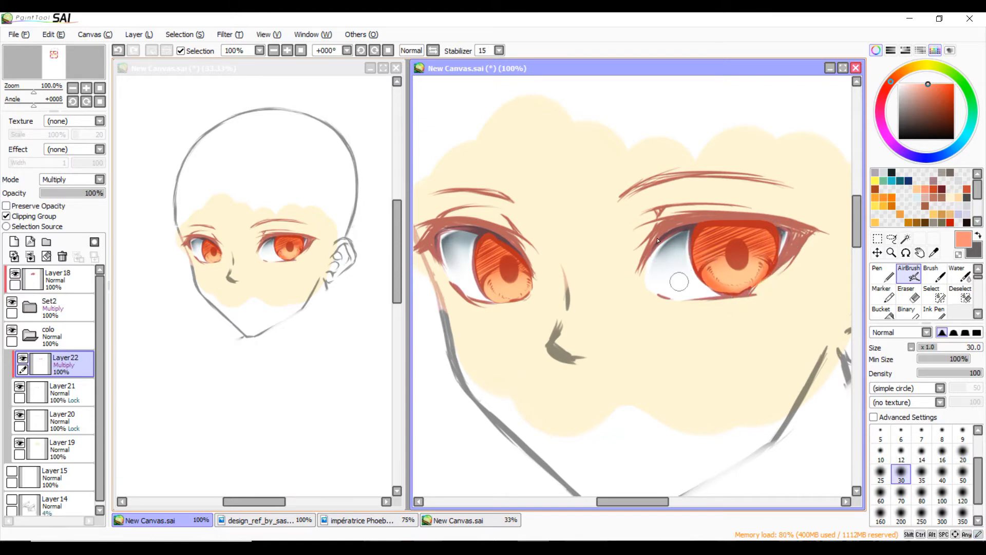
{"action": "mouse_move", "coordinate": [488, 237]}
{"action": "left_mouse_down"}
{"action": "mouse_move", "coordinate": [488, 286]}
{"action": "mouse_move", "coordinate": [479, 280]}
{"action": "mouse_move", "coordinate": [513, 306]}
{"action": "left_mouse_up"}
{"action": "mouse_move", "coordinate": [538, 264]}
{"action": "left_mouse_down"}
{"action": "mouse_move", "coordinate": [510, 316]}
{"action": "mouse_move", "coordinate": [539, 273]}
{"action": "mouse_move", "coordinate": [493, 303]}
{"action": "left_mouse_up"}
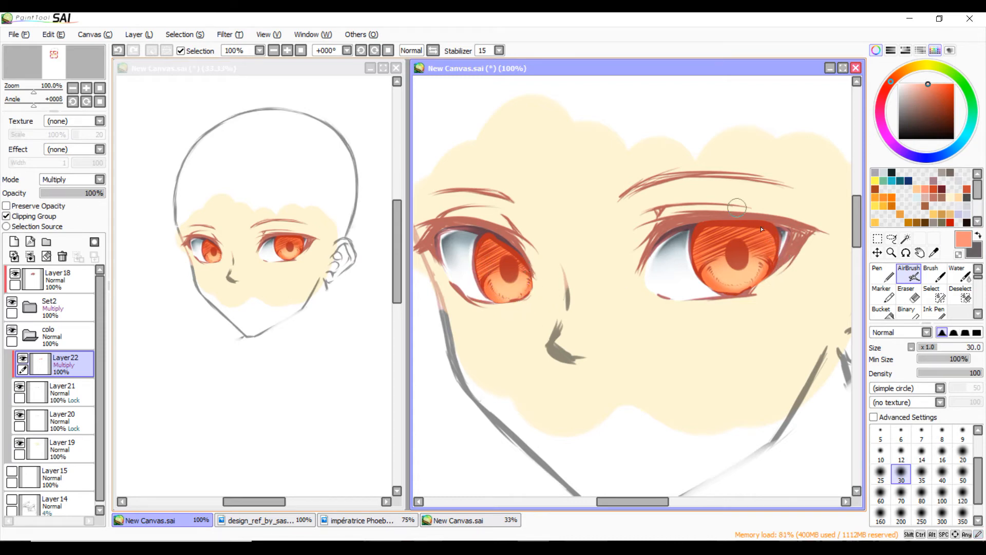
{"action": "left_click_drag", "start_coordinate": [702, 226], "coordinate": [691, 270]}
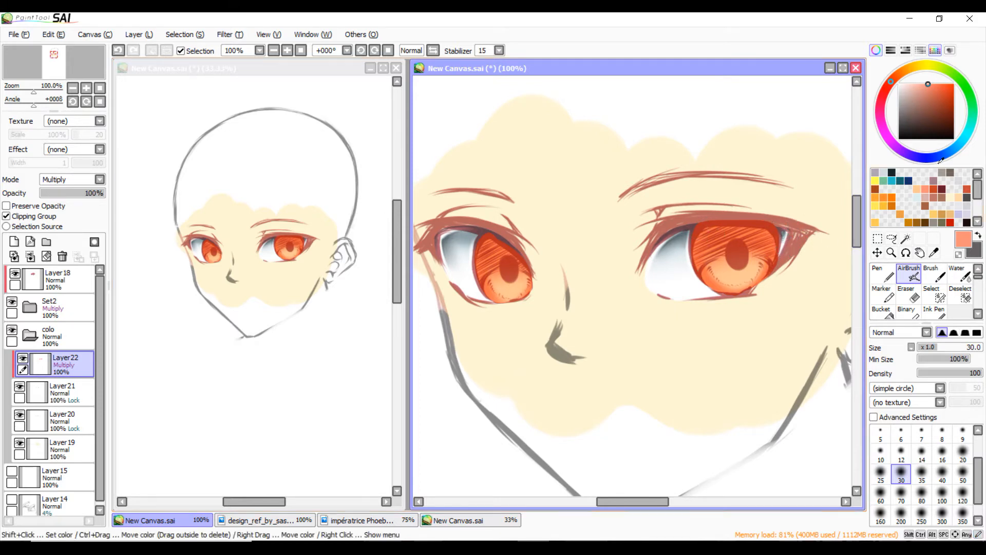
{"action": "mouse_move", "coordinate": [703, 268]}
{"action": "left_mouse_down"}
{"action": "mouse_move", "coordinate": [785, 274]}
{"action": "mouse_move", "coordinate": [775, 261]}
{"action": "mouse_move", "coordinate": [748, 296]}
{"action": "mouse_move", "coordinate": [766, 272]}
{"action": "mouse_move", "coordinate": [691, 271]}
{"action": "left_mouse_up"}
{"action": "left_click_drag", "start_coordinate": [493, 288], "coordinate": [531, 309]}
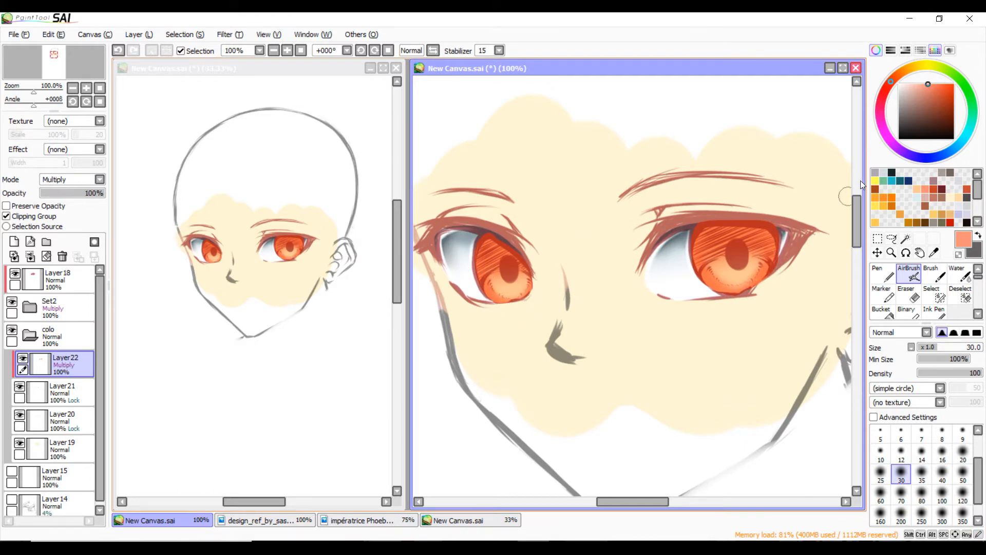
Deepen the upper parts of both irises with the saved dark orange using the size 100 AirBrush, then set its size to 40
{"action": "left_click", "coordinate": [934, 188]}
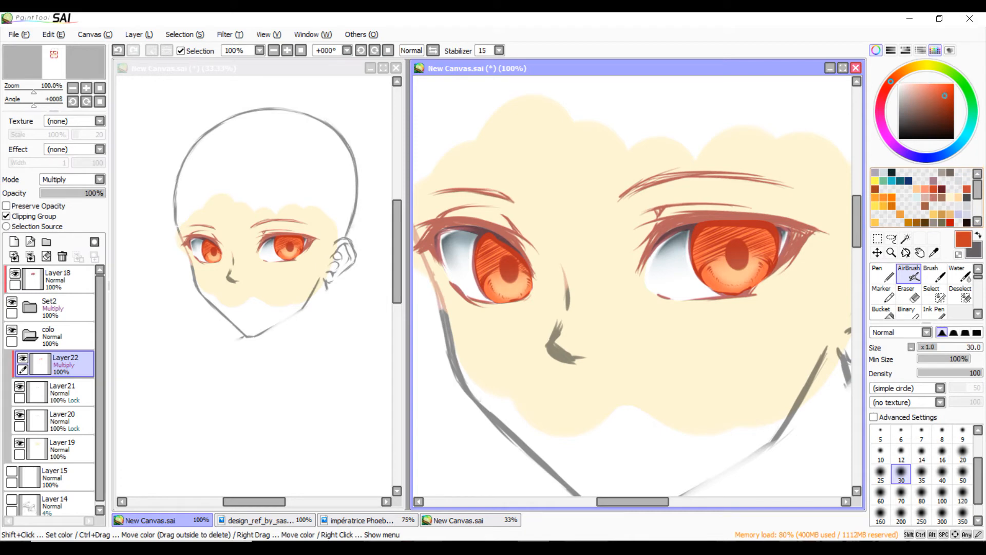
{"action": "left_click", "coordinate": [941, 493]}
{"action": "mouse_move", "coordinate": [791, 226]}
{"action": "left_mouse_down"}
{"action": "mouse_move", "coordinate": [676, 201]}
{"action": "mouse_move", "coordinate": [791, 225]}
{"action": "mouse_move", "coordinate": [698, 225]}
{"action": "mouse_move", "coordinate": [727, 204]}
{"action": "mouse_move", "coordinate": [794, 220]}
{"action": "mouse_move", "coordinate": [758, 205]}
{"action": "mouse_move", "coordinate": [810, 254]}
{"action": "left_mouse_up"}
{"action": "mouse_move", "coordinate": [513, 215]}
{"action": "left_mouse_down"}
{"action": "mouse_move", "coordinate": [493, 241]}
{"action": "mouse_move", "coordinate": [539, 231]}
{"action": "mouse_move", "coordinate": [461, 260]}
{"action": "left_mouse_up"}
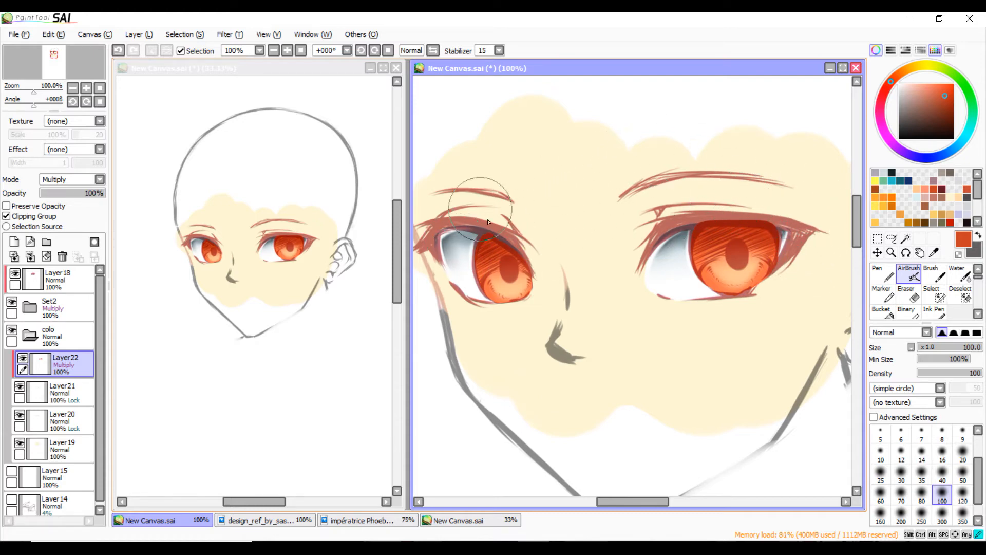
{"action": "left_click", "coordinate": [941, 472]}
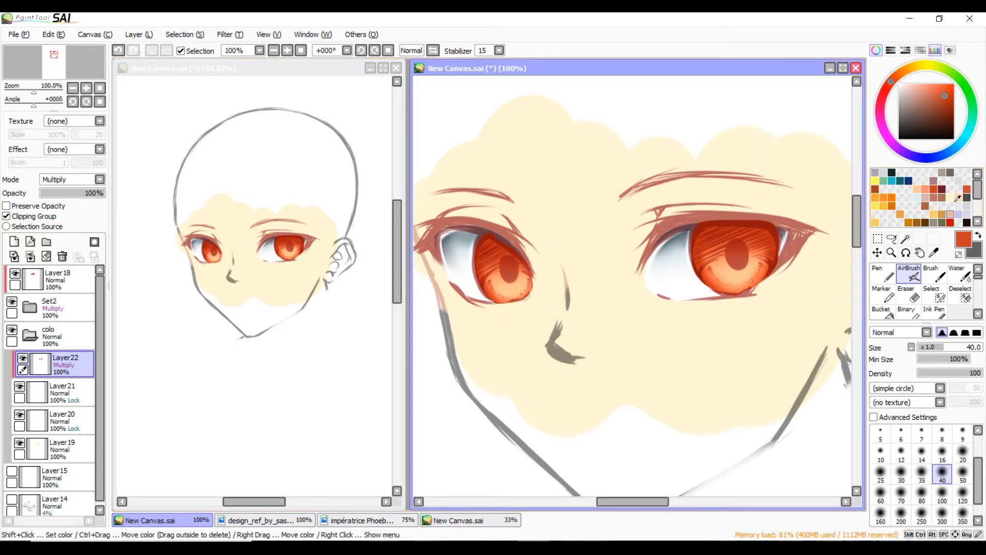
Darken the tops of both irises beneath the upper lids with the saved dark maroon and the size 80 AirBrush
{"action": "left_click", "coordinate": [944, 186]}
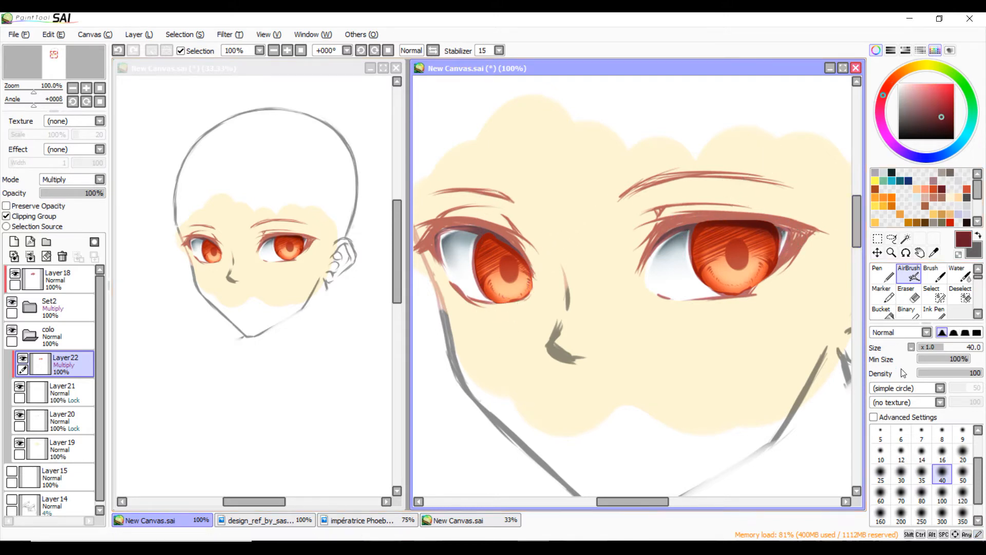
{"action": "left_click", "coordinate": [922, 493]}
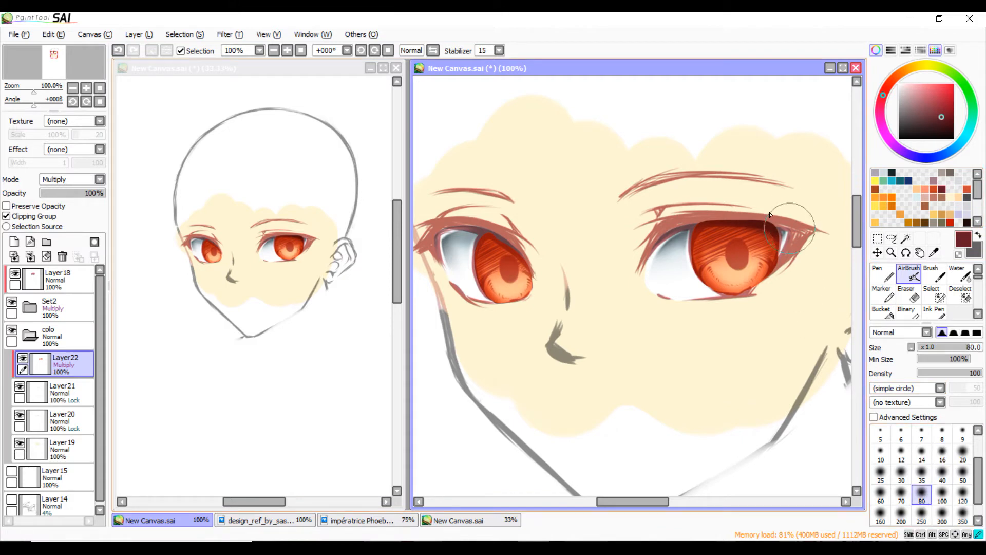
{"action": "mouse_move", "coordinate": [754, 209]}
{"action": "left_mouse_down"}
{"action": "mouse_move", "coordinate": [682, 221]}
{"action": "mouse_move", "coordinate": [789, 229]}
{"action": "left_mouse_up"}
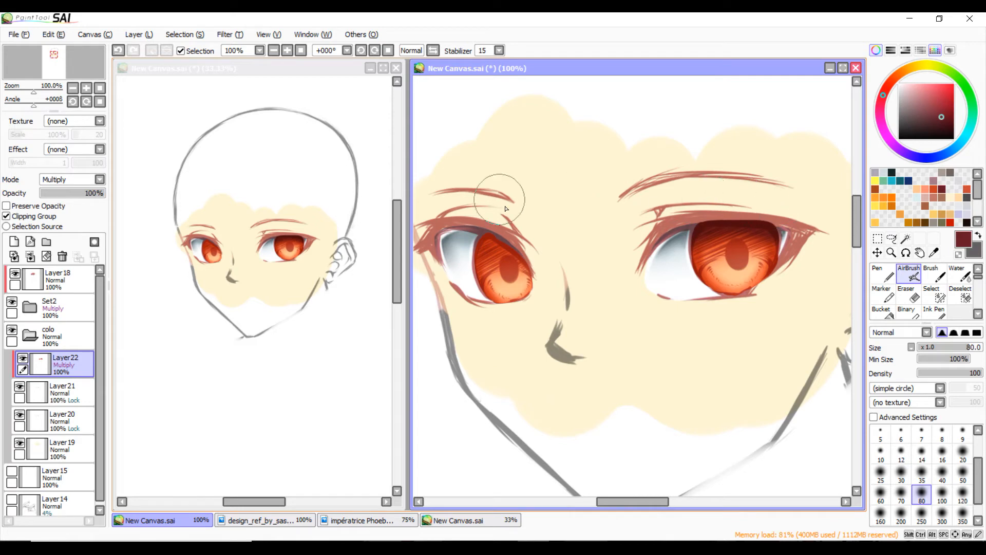
{"action": "mouse_move", "coordinate": [519, 234]}
{"action": "left_mouse_down"}
{"action": "mouse_move", "coordinate": [456, 242]}
{"action": "mouse_move", "coordinate": [544, 236]}
{"action": "mouse_move", "coordinate": [464, 225]}
{"action": "mouse_move", "coordinate": [565, 246]}
{"action": "left_mouse_up"}
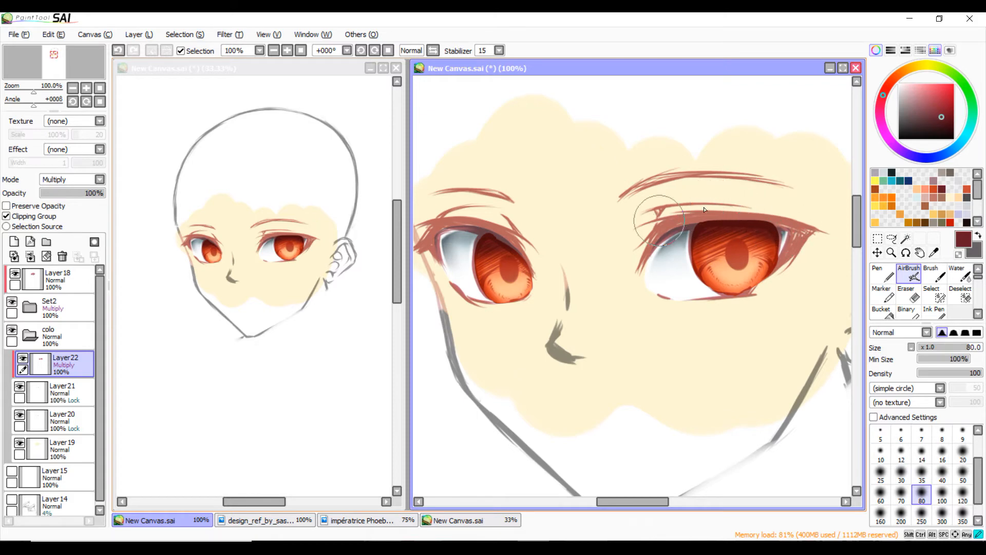
Darken the side rims of both irises in dark maroon with the size 25 AirBrush, undoing unwanted strokes
{"action": "left_click", "coordinate": [901, 472]}
{"action": "left_click", "coordinate": [880, 473]}
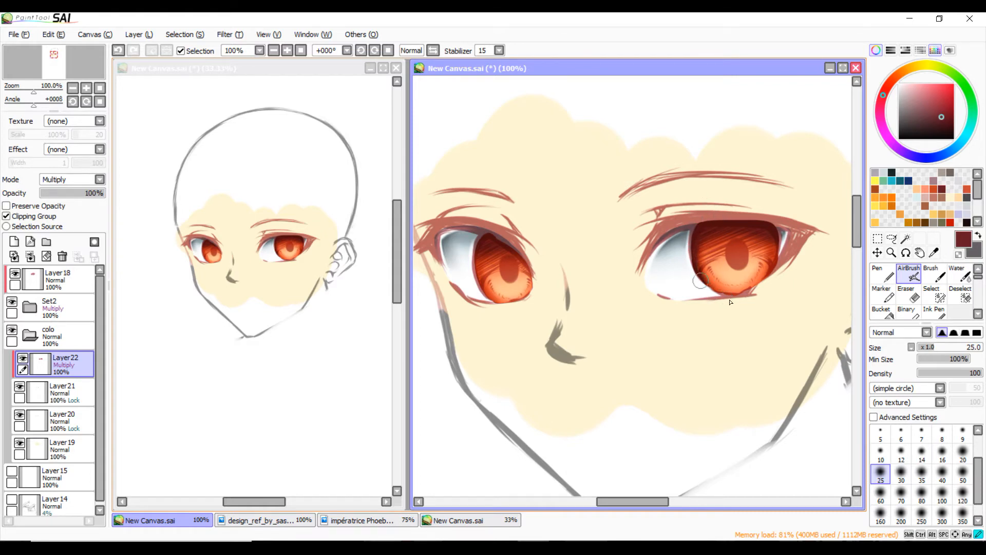
{"action": "mouse_move", "coordinate": [770, 209]}
{"action": "left_mouse_down"}
{"action": "mouse_move", "coordinate": [763, 287]}
{"action": "mouse_move", "coordinate": [750, 296]}
{"action": "left_mouse_up"}
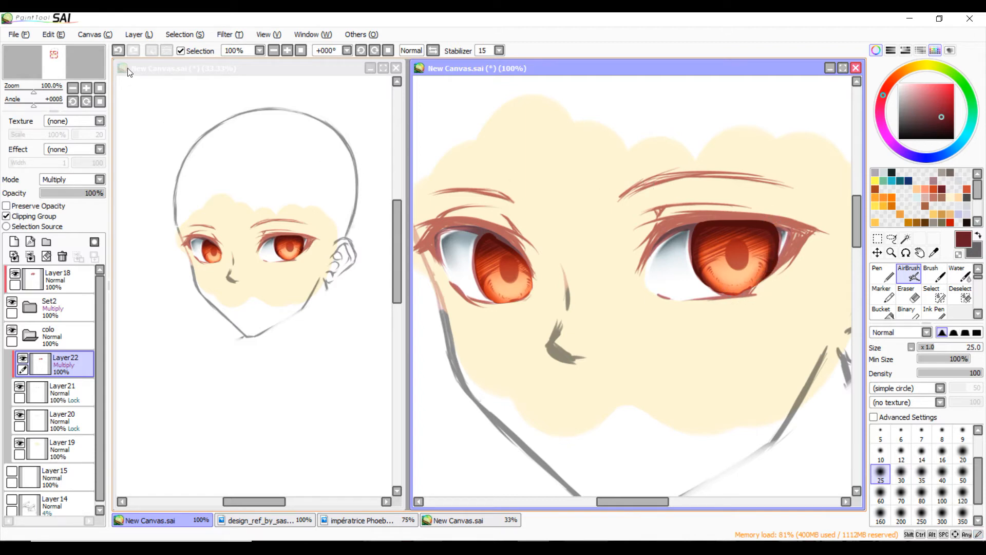
{"action": "left_click", "coordinate": [119, 50]}
{"action": "left_click_drag", "start_coordinate": [784, 260], "coordinate": [775, 277]}
{"action": "left_click_drag", "start_coordinate": [775, 239], "coordinate": [773, 277]}
{"action": "left_click_drag", "start_coordinate": [485, 236], "coordinate": [479, 266]}
{"action": "left_click_drag", "start_coordinate": [485, 240], "coordinate": [477, 276]}
{"action": "mouse_move", "coordinate": [485, 239]}
{"action": "left_mouse_down"}
{"action": "mouse_move", "coordinate": [476, 289]}
{"action": "mouse_move", "coordinate": [485, 298]}
{"action": "left_mouse_up"}
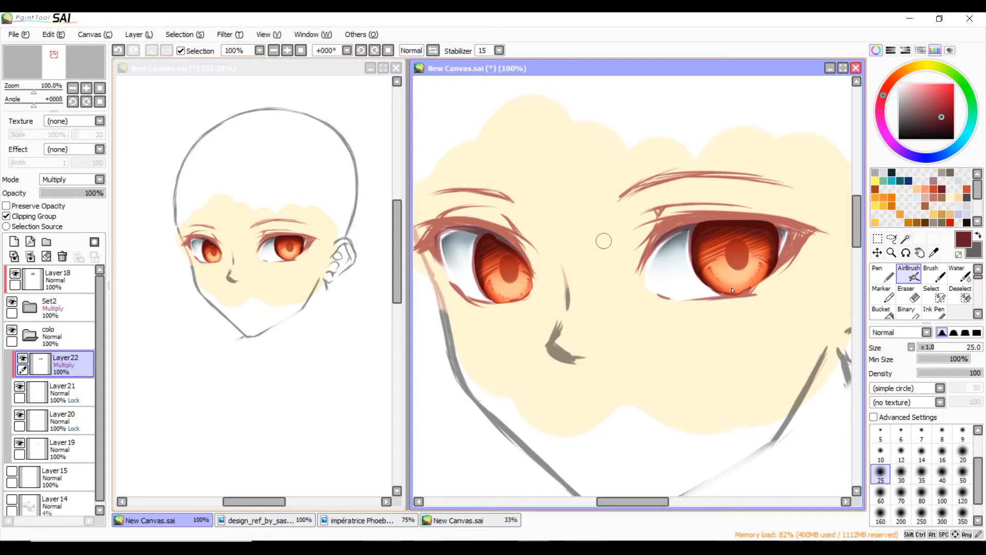
{"action": "left_click", "coordinate": [942, 492]}
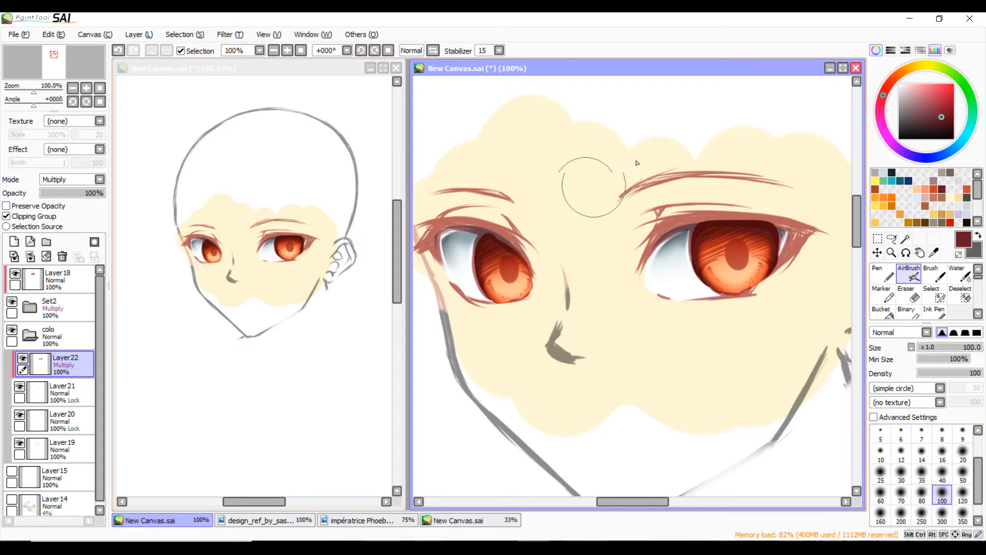
{"action": "left_click", "coordinate": [118, 51]}
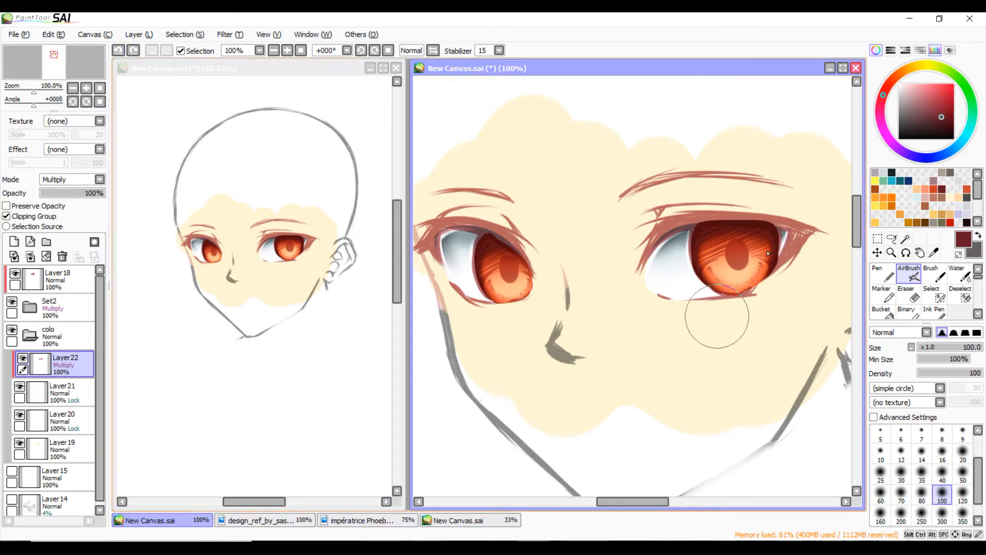
Choose a pale yellow-orange, switch to the Pen and add a new Normal layer above the Multiply shading layer
{"action": "left_click", "coordinate": [917, 189]}
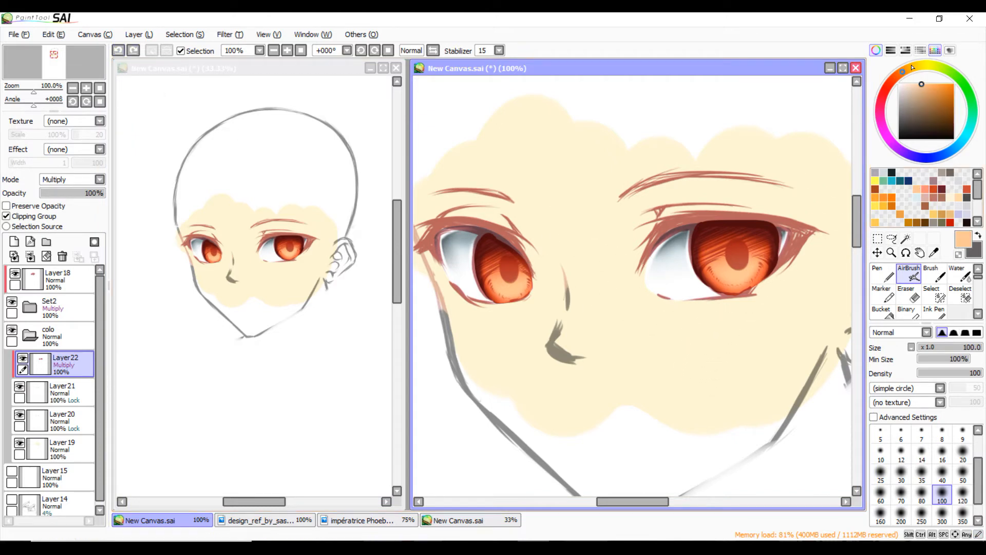
{"action": "left_click", "coordinate": [912, 72]}
{"action": "left_click", "coordinate": [918, 83]}
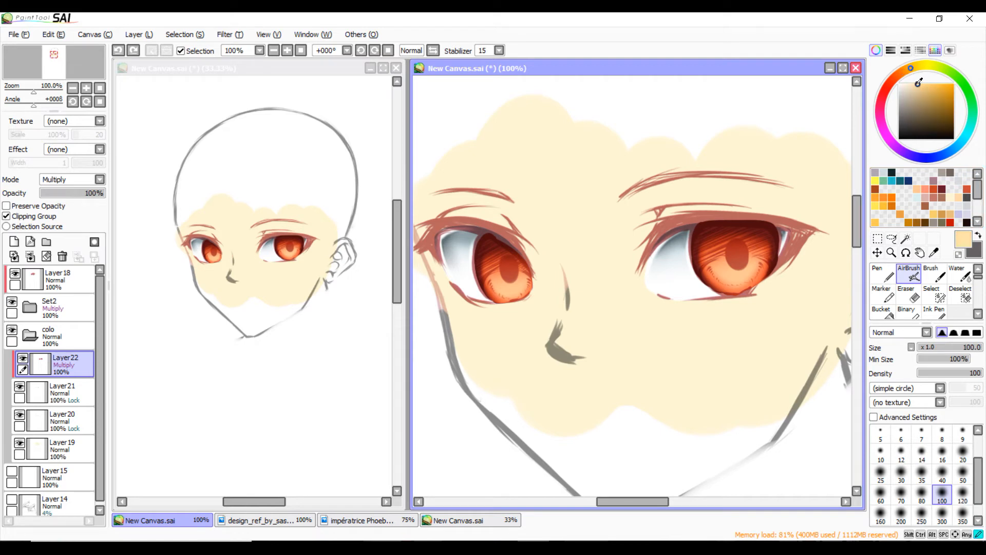
{"action": "left_click", "coordinate": [883, 275]}
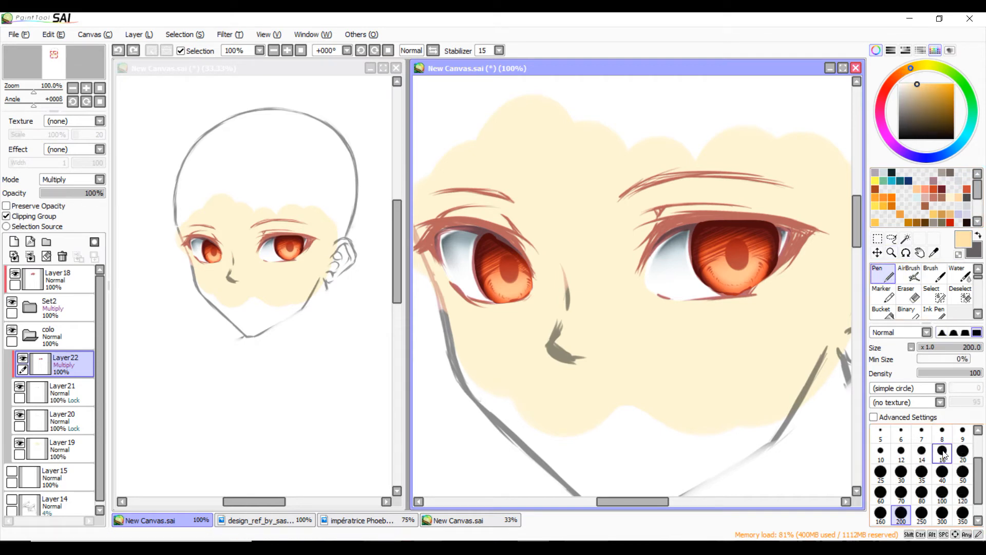
{"action": "left_click", "coordinate": [14, 241]}
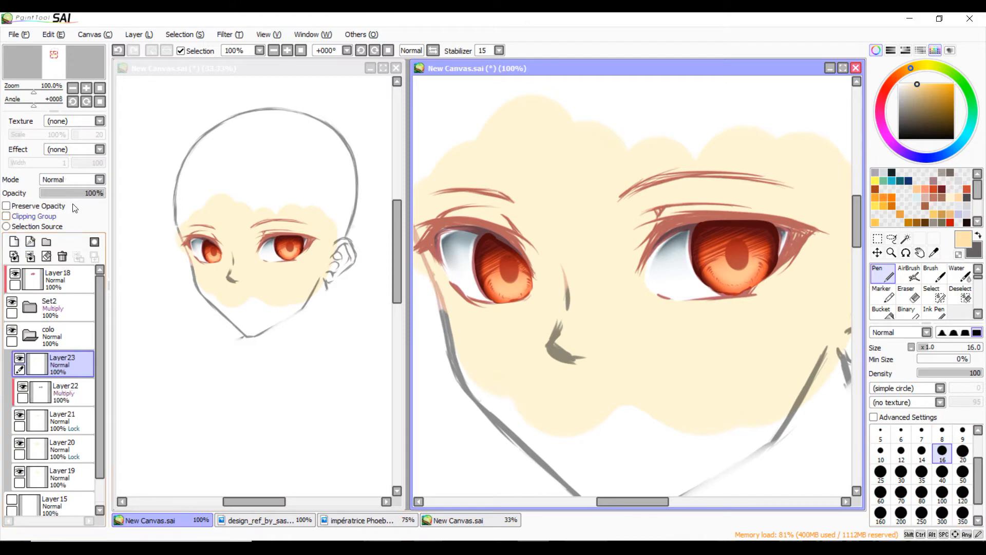
Paint short pale streaks around the lower iris of the eye nearer the ear with the size 7 Pen
{"action": "left_click", "coordinate": [287, 50]}
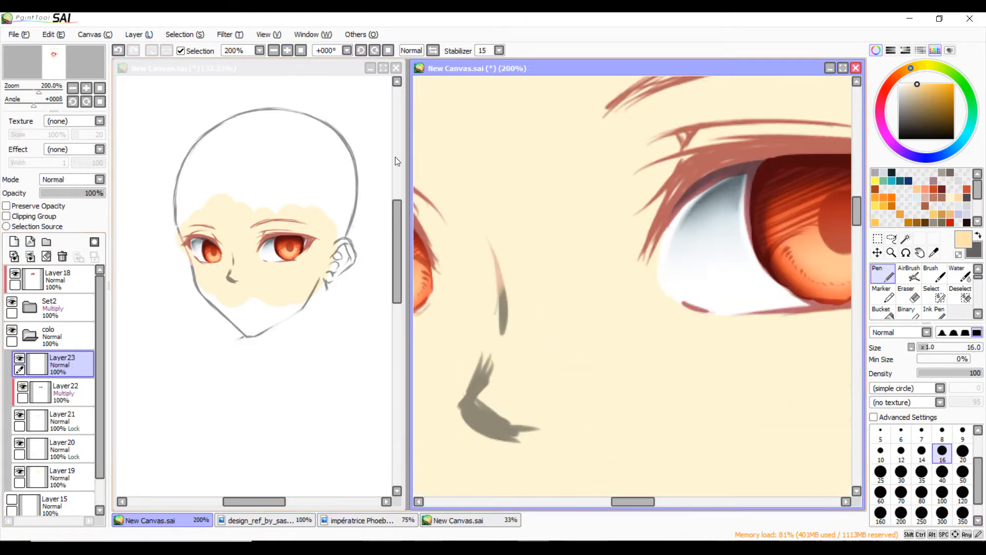
{"action": "left_click_drag", "start_coordinate": [639, 496], "coordinate": [662, 501]}
{"action": "left_click", "coordinate": [880, 451]}
{"action": "left_click", "coordinate": [921, 431]}
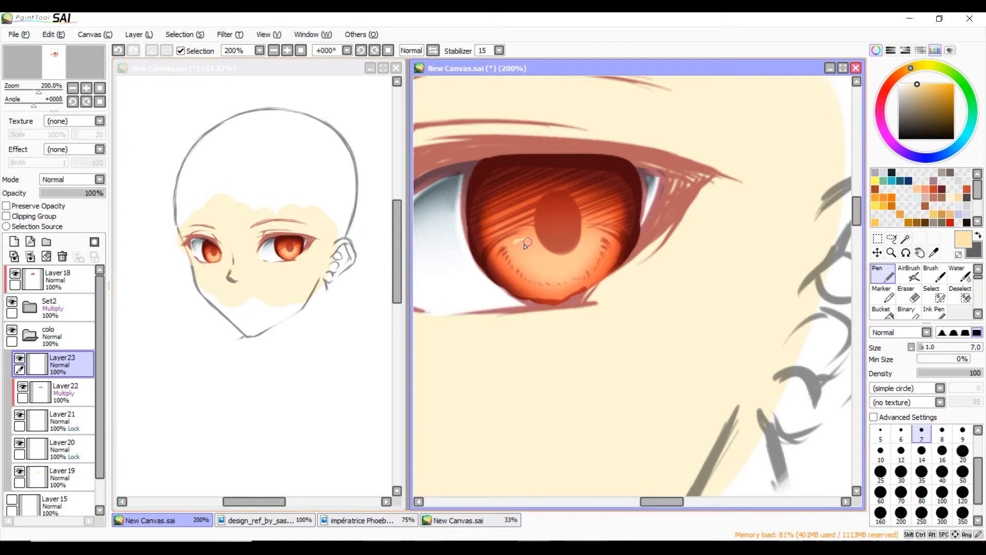
{"action": "mouse_move", "coordinate": [530, 247]}
{"action": "left_mouse_down"}
{"action": "mouse_move", "coordinate": [540, 270]}
{"action": "mouse_move", "coordinate": [553, 273]}
{"action": "left_mouse_up"}
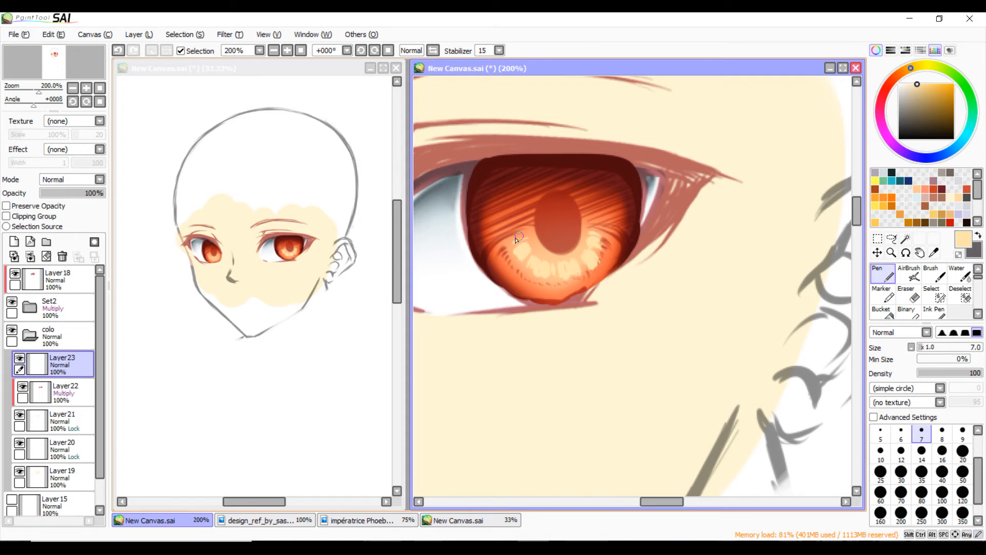
{"action": "left_click_drag", "start_coordinate": [514, 227], "coordinate": [525, 213]}
{"action": "mouse_move", "coordinate": [591, 222]}
{"action": "left_mouse_down"}
{"action": "mouse_move", "coordinate": [599, 204]}
{"action": "mouse_move", "coordinate": [604, 212]}
{"action": "left_mouse_up"}
{"action": "left_click", "coordinate": [118, 51]}
{"action": "left_click", "coordinate": [117, 50]}
{"action": "left_click", "coordinate": [117, 50]}
{"action": "left_click", "coordinate": [118, 51]}
{"action": "left_click", "coordinate": [116, 51]}
Add fine pale yellow-orange streaks around the sides and upper part of the same eye's pupil
{"action": "mouse_move", "coordinate": [511, 242]}
{"action": "left_mouse_down"}
{"action": "mouse_move", "coordinate": [525, 232]}
{"action": "mouse_move", "coordinate": [514, 226]}
{"action": "mouse_move", "coordinate": [522, 220]}
{"action": "left_mouse_up"}
{"action": "left_click_drag", "start_coordinate": [509, 221], "coordinate": [527, 204]}
{"action": "mouse_move", "coordinate": [591, 222]}
{"action": "left_mouse_down"}
{"action": "mouse_move", "coordinate": [601, 214]}
{"action": "mouse_move", "coordinate": [585, 201]}
{"action": "left_mouse_up"}
{"action": "left_click_drag", "start_coordinate": [523, 199], "coordinate": [585, 194]}
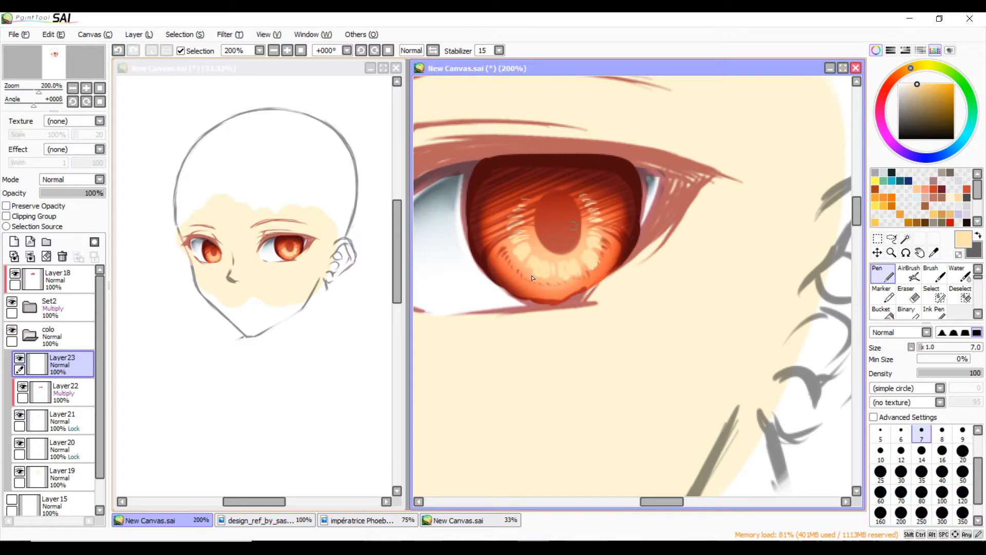
Paint matching pale yellow-orange streaks all around the pupil of the far eye with the size 7 Pen
{"action": "left_click_drag", "start_coordinate": [643, 501], "coordinate": [590, 504]}
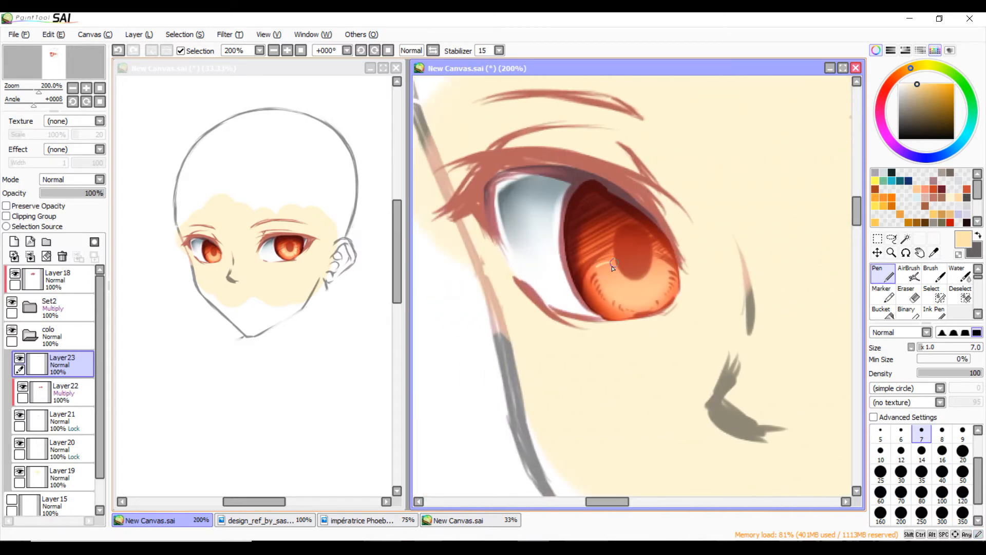
{"action": "mouse_move", "coordinate": [613, 268]}
{"action": "left_mouse_down"}
{"action": "mouse_move", "coordinate": [602, 278]}
{"action": "mouse_move", "coordinate": [612, 265]}
{"action": "left_mouse_up"}
{"action": "left_click_drag", "start_coordinate": [611, 272], "coordinate": [608, 286]}
{"action": "left_click_drag", "start_coordinate": [628, 288], "coordinate": [638, 297]}
{"action": "mouse_move", "coordinate": [640, 288]}
{"action": "left_mouse_down"}
{"action": "mouse_move", "coordinate": [654, 301]}
{"action": "mouse_move", "coordinate": [655, 278]}
{"action": "mouse_move", "coordinate": [665, 281]}
{"action": "left_mouse_up"}
{"action": "left_click_drag", "start_coordinate": [661, 262], "coordinate": [669, 268]}
{"action": "mouse_move", "coordinate": [662, 268]}
{"action": "left_mouse_down"}
{"action": "mouse_move", "coordinate": [668, 281]}
{"action": "mouse_move", "coordinate": [667, 252]}
{"action": "left_mouse_up"}
{"action": "left_click_drag", "start_coordinate": [660, 243], "coordinate": [662, 245]}
{"action": "left_click_drag", "start_coordinate": [600, 253], "coordinate": [605, 250]}
{"action": "mouse_move", "coordinate": [601, 248]}
{"action": "left_mouse_down"}
{"action": "mouse_move", "coordinate": [638, 220]}
{"action": "mouse_move", "coordinate": [655, 236]}
{"action": "left_mouse_up"}
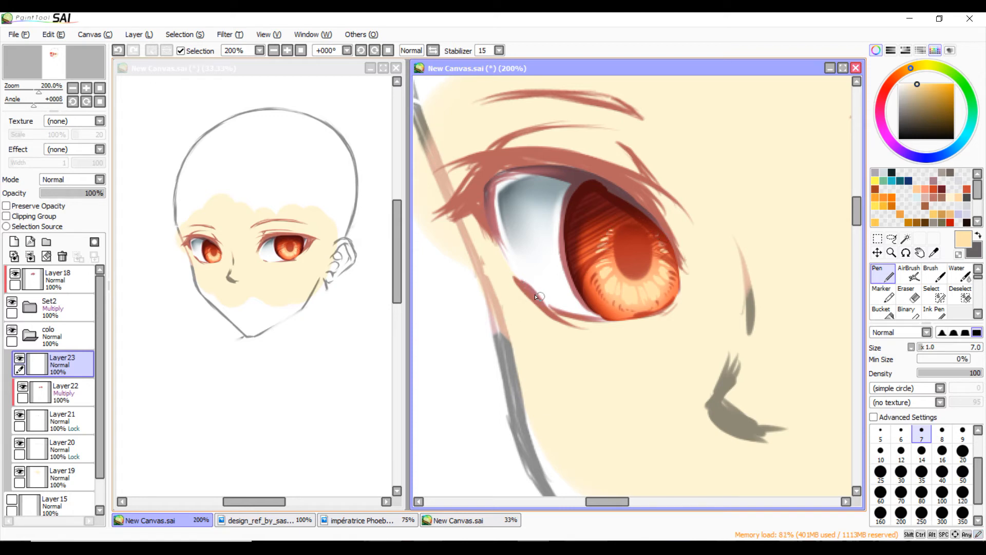
Set the brush colour to white and add a new Normal layer at the top of the layer stack, above Layer18
{"action": "left_click", "coordinate": [275, 51]}
{"action": "left_click_drag", "start_coordinate": [633, 502], "coordinate": [651, 499]}
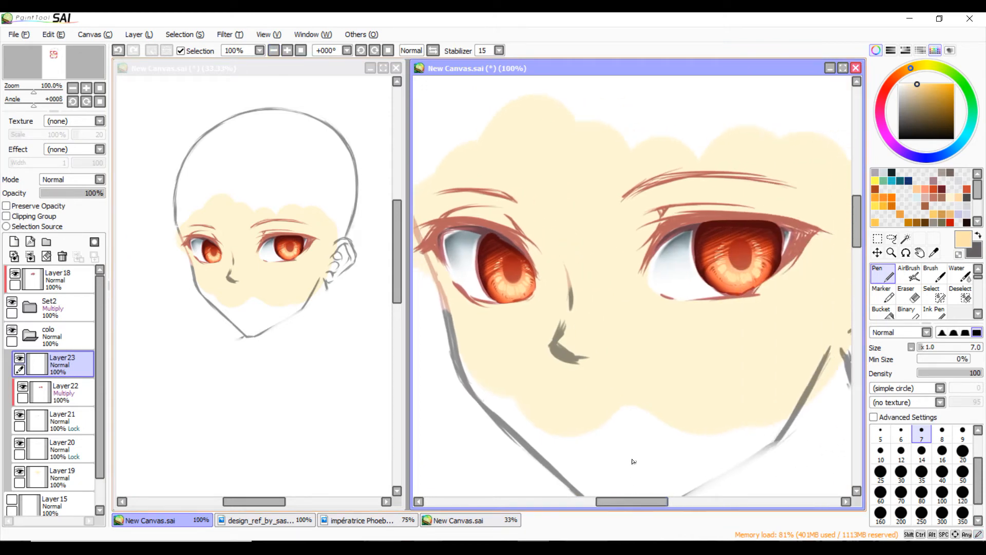
{"action": "left_click", "coordinate": [899, 85]}
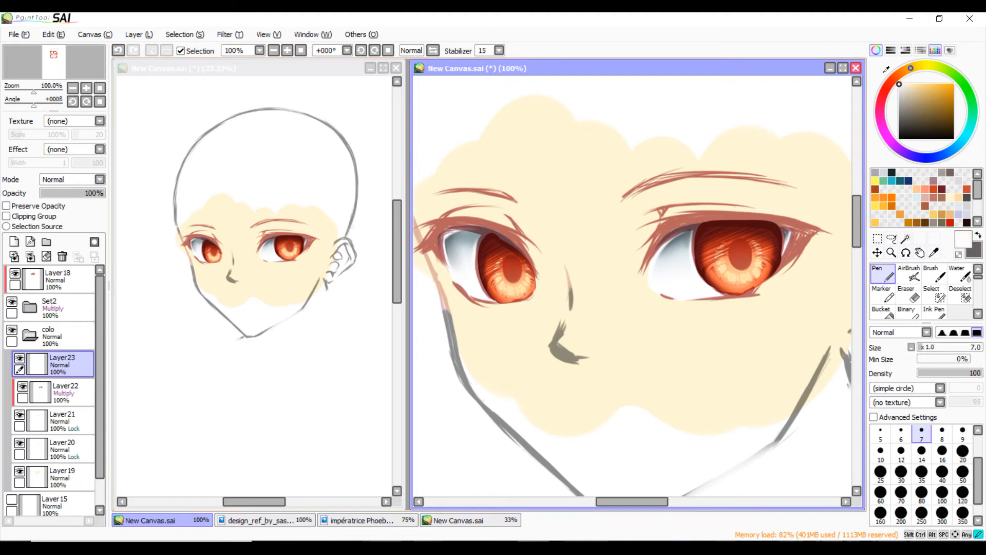
{"action": "left_click", "coordinate": [44, 306]}
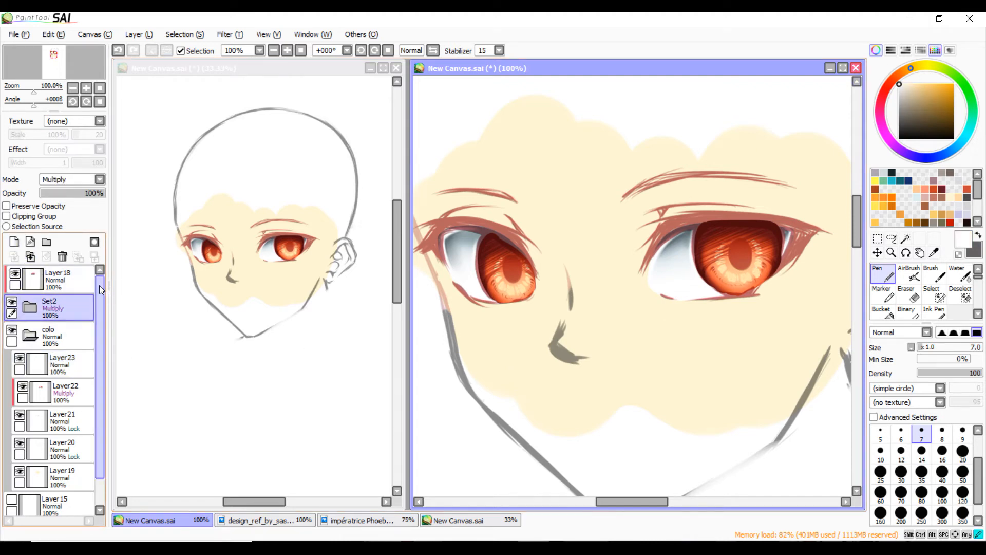
{"action": "left_click", "coordinate": [57, 280]}
{"action": "left_click", "coordinate": [14, 241]}
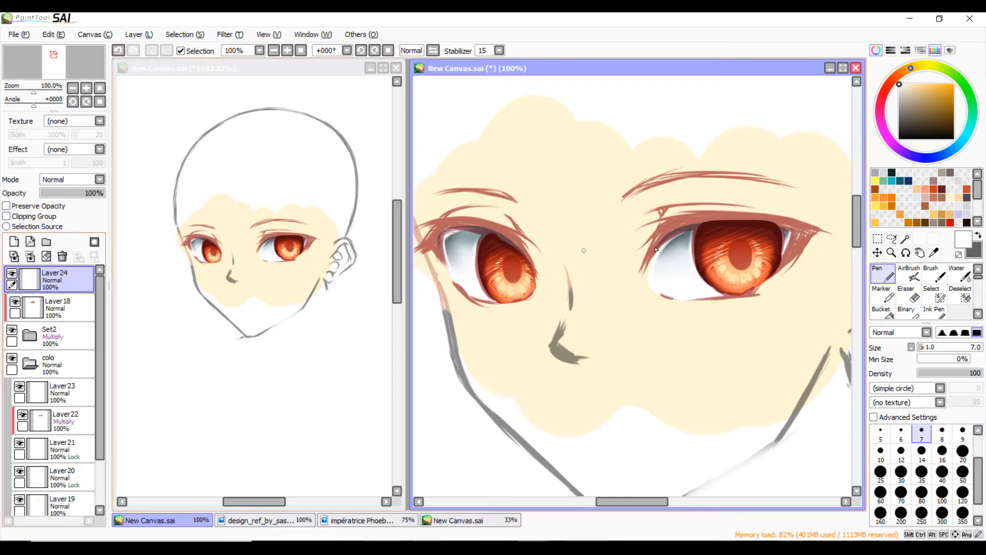
Paint a broken white reflection in the upper inner part of the iris nearer the ear with the size 7 Pen
{"action": "left_click", "coordinate": [287, 50]}
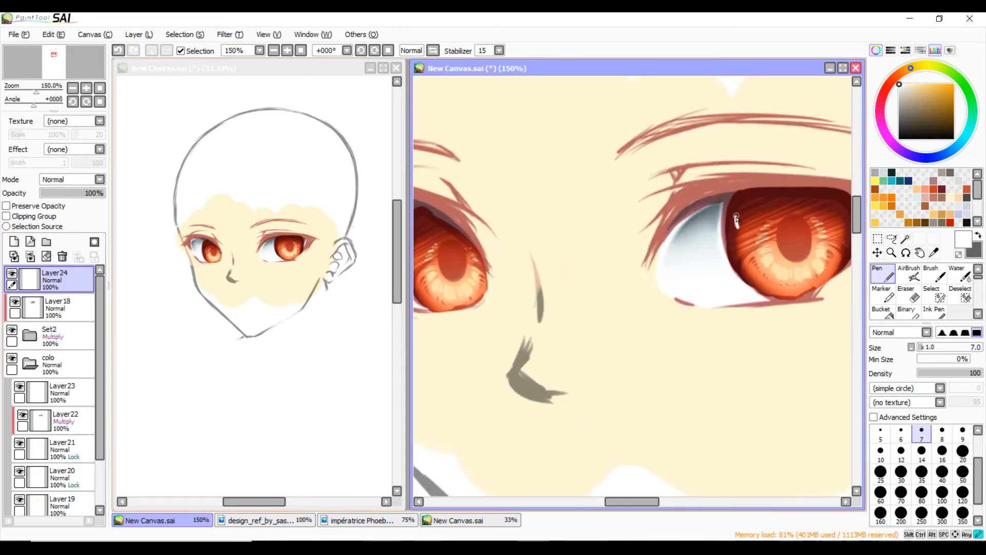
{"action": "left_click_drag", "start_coordinate": [750, 223], "coordinate": [737, 224]}
{"action": "mouse_move", "coordinate": [751, 210]}
{"action": "left_mouse_down"}
{"action": "mouse_move", "coordinate": [753, 222]}
{"action": "mouse_move", "coordinate": [770, 207]}
{"action": "left_mouse_up"}
{"action": "left_click_drag", "start_coordinate": [765, 212], "coordinate": [775, 207]}
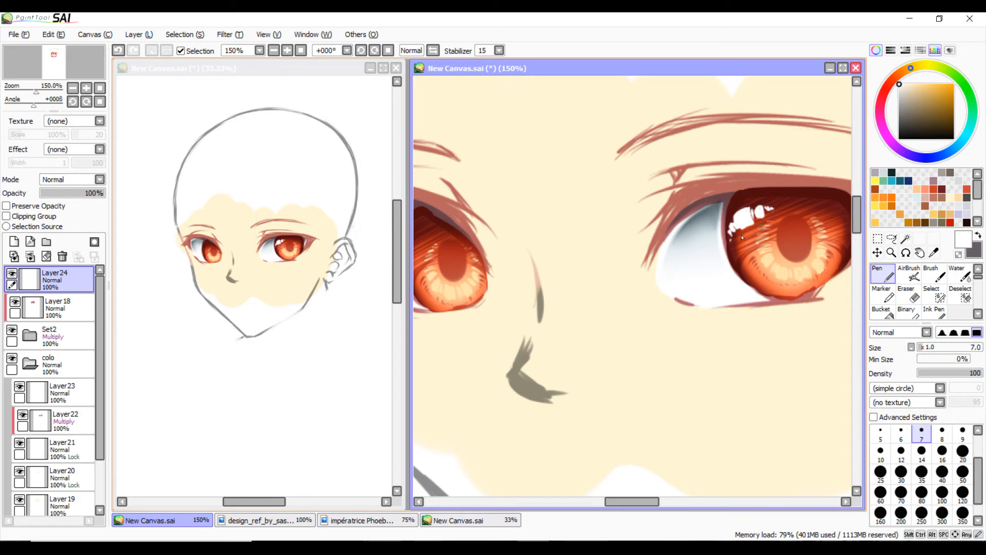
{"action": "mouse_move", "coordinate": [772, 209]}
{"action": "left_mouse_down"}
{"action": "mouse_move", "coordinate": [780, 208]}
{"action": "mouse_move", "coordinate": [754, 217]}
{"action": "left_mouse_up"}
Paint a matching broken white reflection in the upper part of the far eye's iris
{"action": "left_click_drag", "start_coordinate": [631, 503], "coordinate": [620, 493]}
{"action": "mouse_move", "coordinate": [473, 226]}
{"action": "left_mouse_down"}
{"action": "mouse_move", "coordinate": [472, 244]}
{"action": "mouse_move", "coordinate": [486, 237]}
{"action": "mouse_move", "coordinate": [475, 247]}
{"action": "left_mouse_up"}
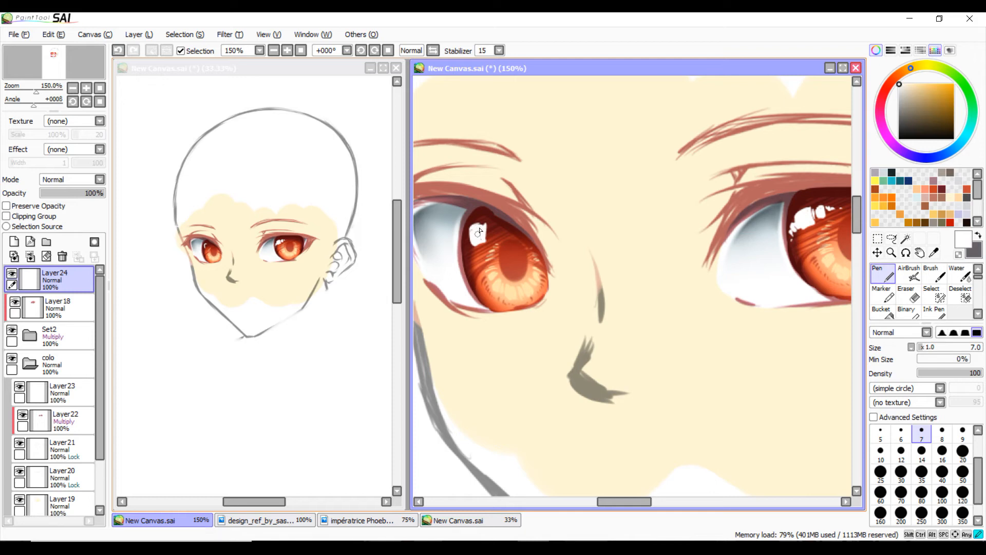
{"action": "left_click_drag", "start_coordinate": [466, 248], "coordinate": [501, 238]}
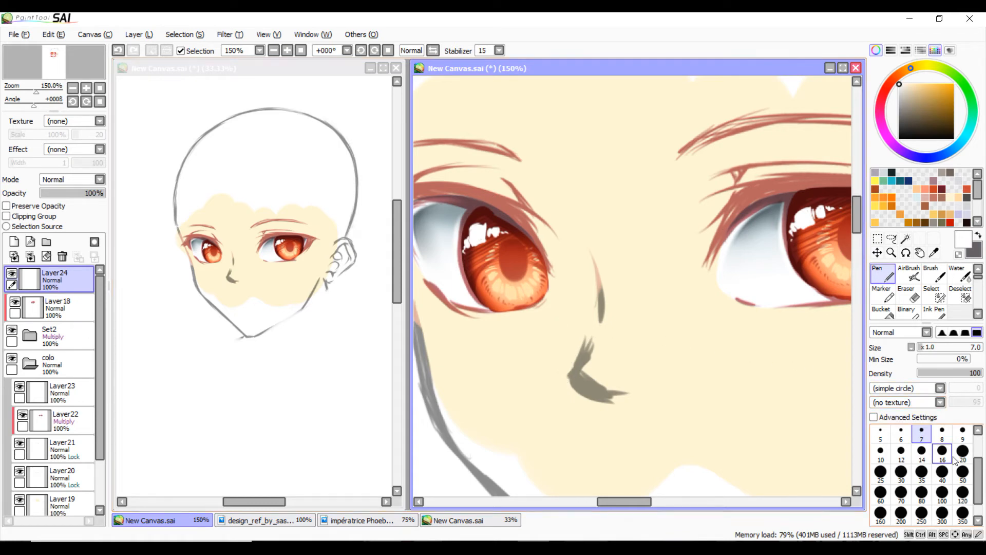
{"action": "left_click", "coordinate": [942, 472]}
{"action": "mouse_move", "coordinate": [472, 282]}
{"action": "left_mouse_down"}
{"action": "mouse_move", "coordinate": [440, 253]}
{"action": "mouse_move", "coordinate": [465, 301]}
{"action": "left_mouse_up"}
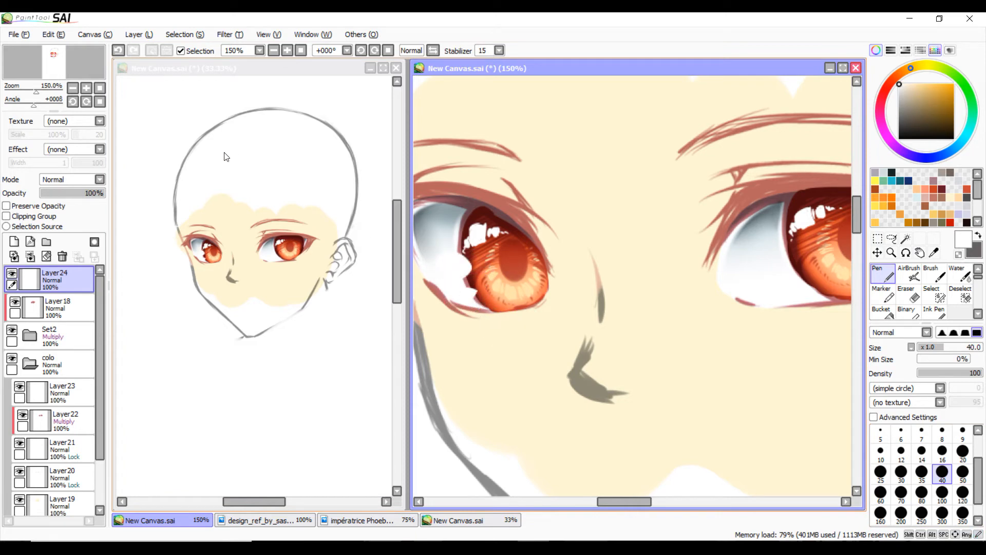
{"action": "left_click", "coordinate": [118, 51]}
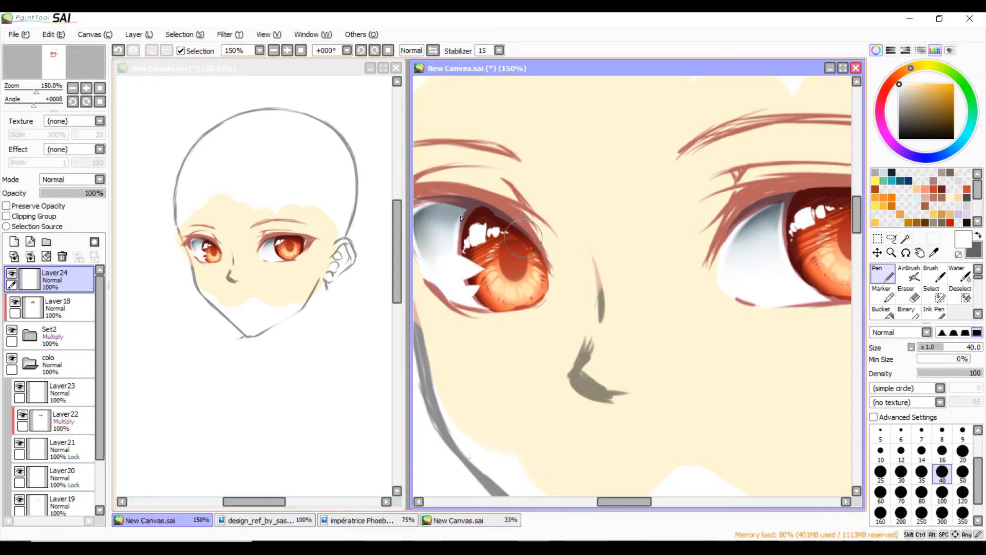
{"action": "left_click_drag", "start_coordinate": [552, 267], "coordinate": [513, 281]}
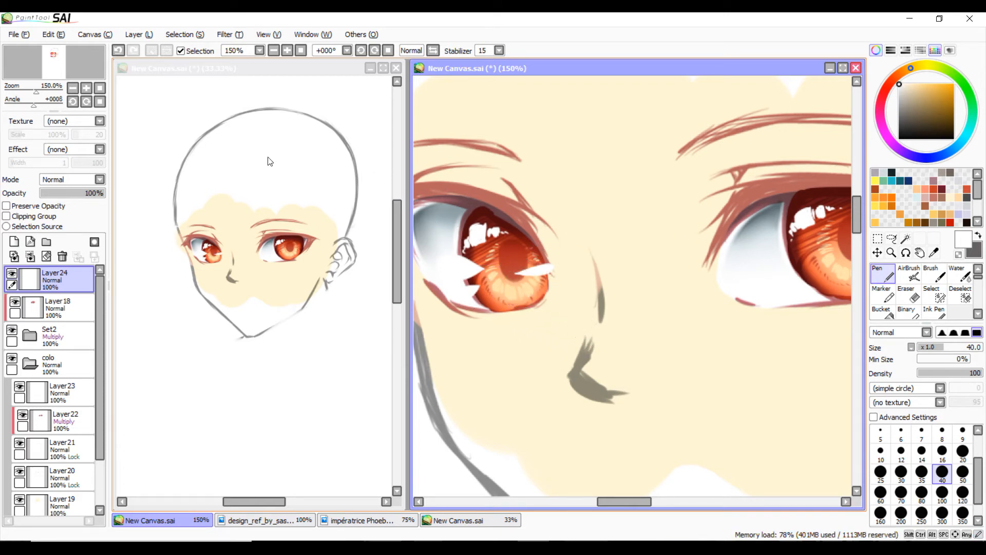
{"action": "left_click", "coordinate": [119, 51]}
{"action": "left_click_drag", "start_coordinate": [557, 268], "coordinate": [519, 274]}
{"action": "left_click", "coordinate": [118, 50]}
Paint tapered white glints across both side rims of the far eye's iris with the size 30 Pen
{"action": "left_click", "coordinate": [900, 471]}
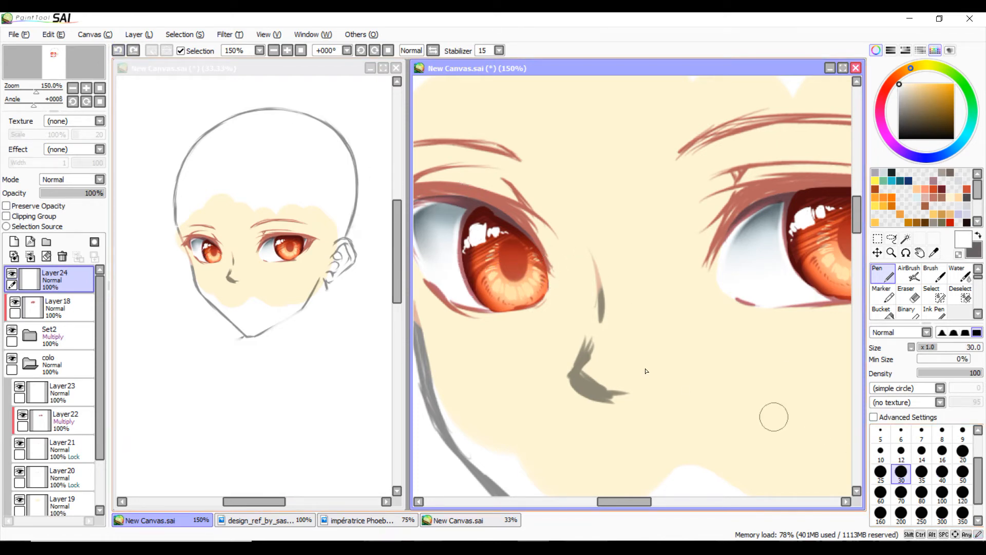
{"action": "left_click_drag", "start_coordinate": [475, 260], "coordinate": [462, 280]}
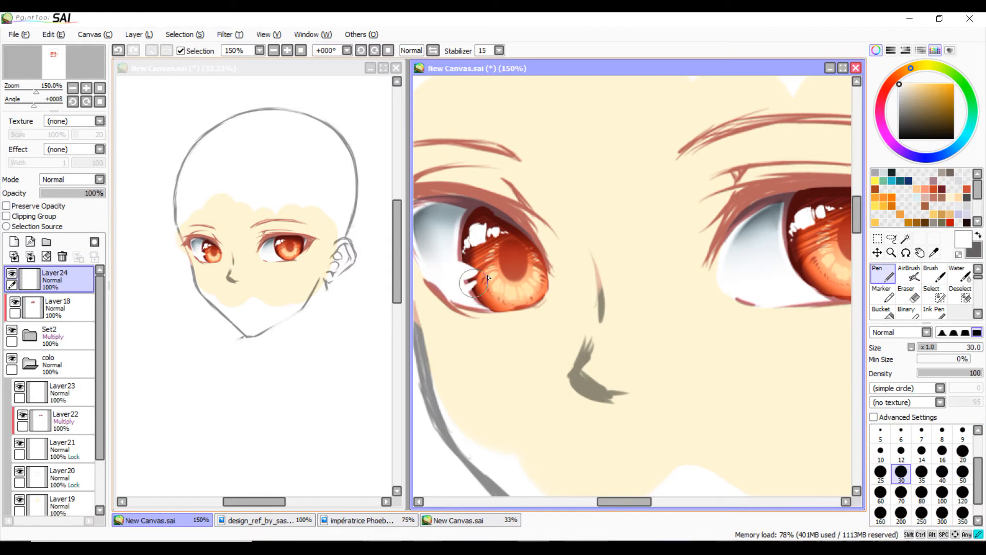
{"action": "left_click_drag", "start_coordinate": [554, 267], "coordinate": [495, 283]}
{"action": "key", "text": "ctrl+z"}
{"action": "left_click", "coordinate": [547, 268]}
{"action": "left_click_drag", "start_coordinate": [547, 268], "coordinate": [519, 274]}
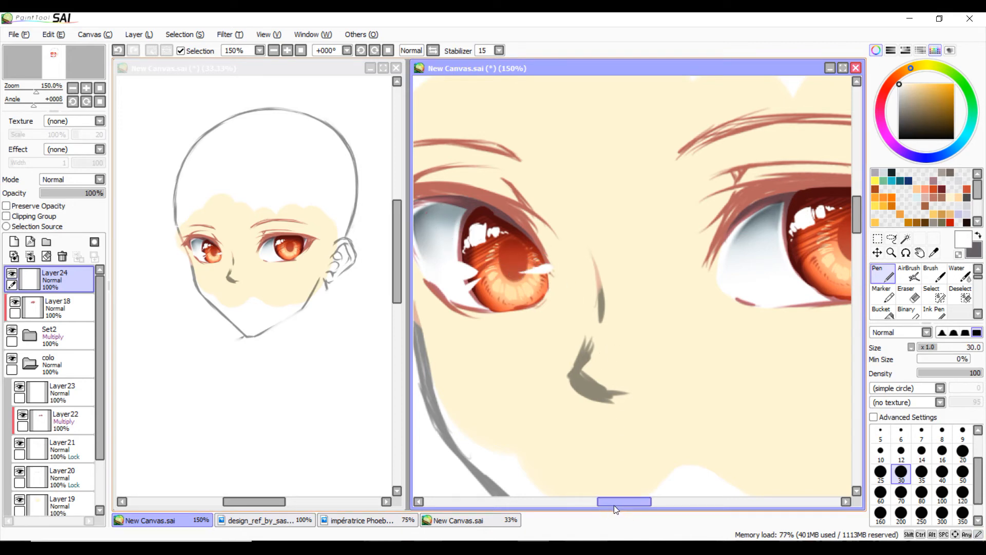
Paint matching tapered white glints on both sides of the iris nearer the ear, then compare by undoing and redoing the last stroke
{"action": "left_click_drag", "start_coordinate": [613, 505], "coordinate": [621, 504]}
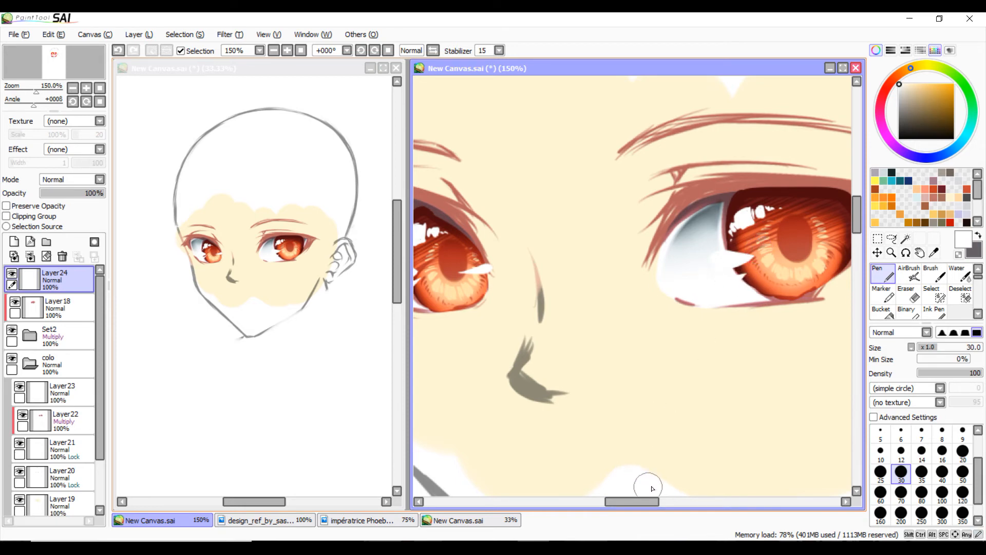
{"action": "left_click_drag", "start_coordinate": [646, 497], "coordinate": [661, 497]}
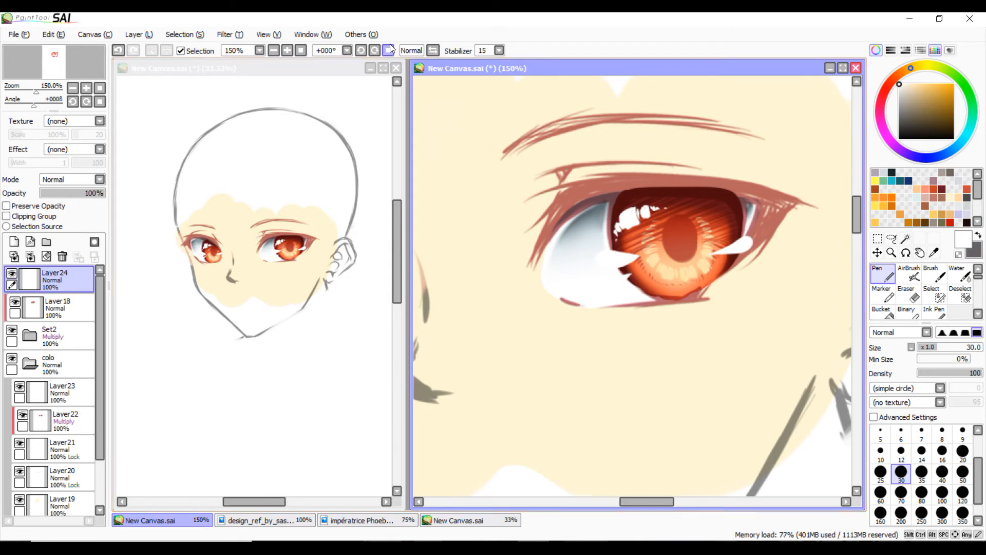
{"action": "left_click", "coordinate": [275, 51]}
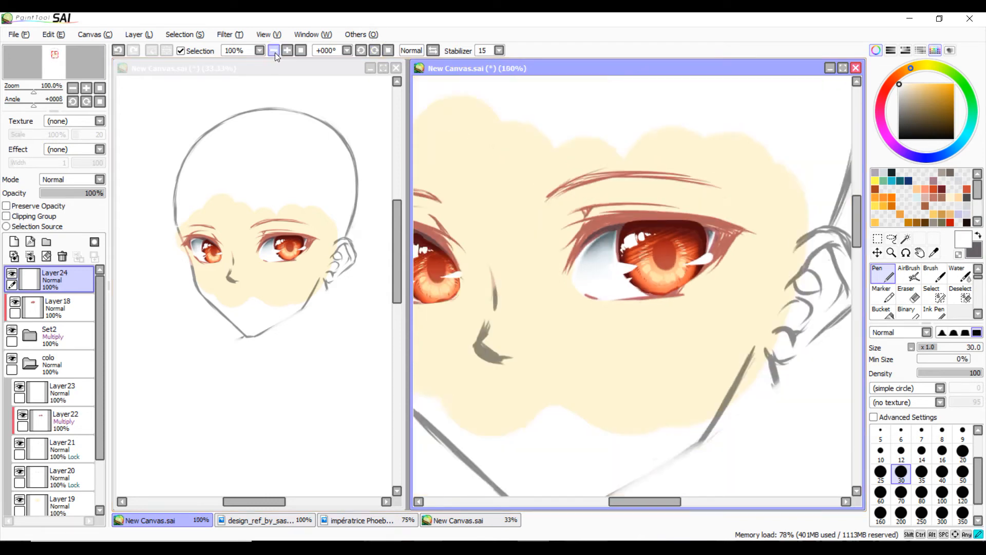
{"action": "left_click", "coordinate": [274, 52]}
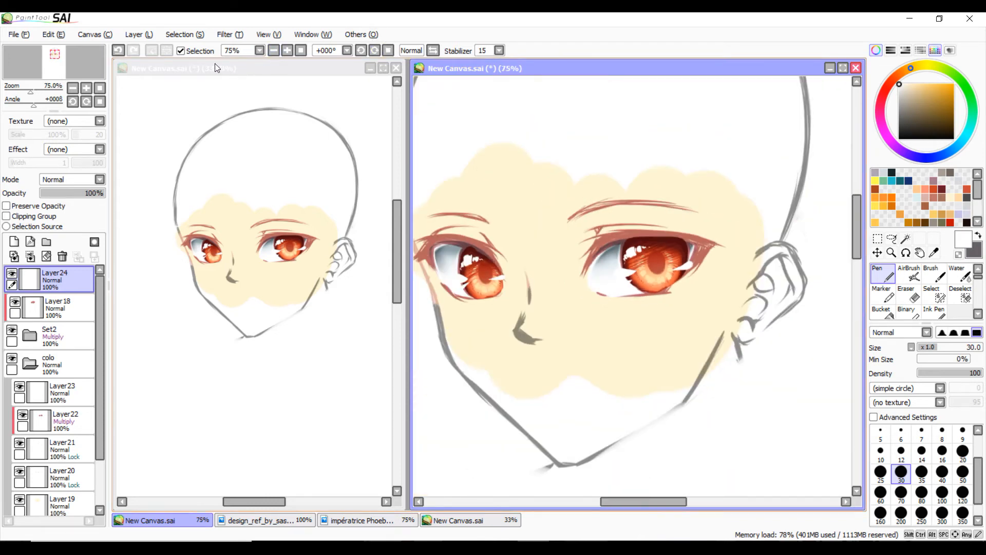
{"action": "key", "text": "ctrl+z"}
{"action": "key", "text": "ctrl+y"}
Preserve the opacity of Layer23 and recolour the iris streaks in pale yellow with the size 200 Pen
{"action": "left_click", "coordinate": [58, 384]}
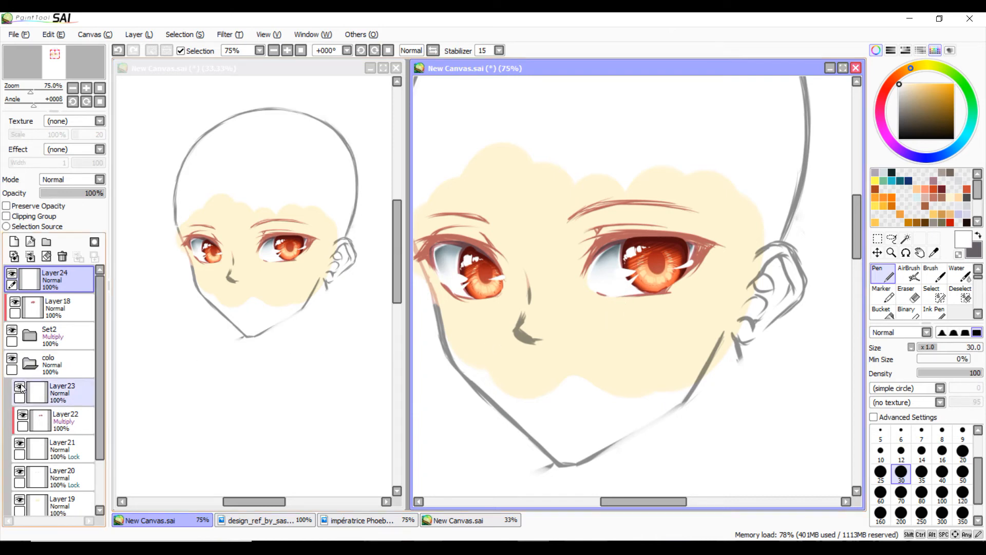
{"action": "left_click", "coordinate": [6, 206]}
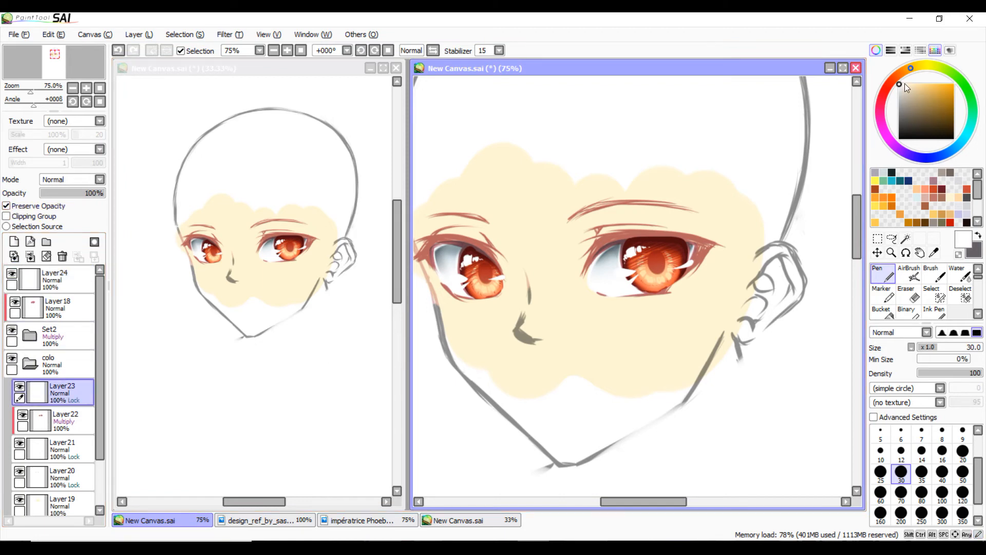
{"action": "left_click", "coordinate": [909, 83]}
{"action": "left_click", "coordinate": [917, 65]}
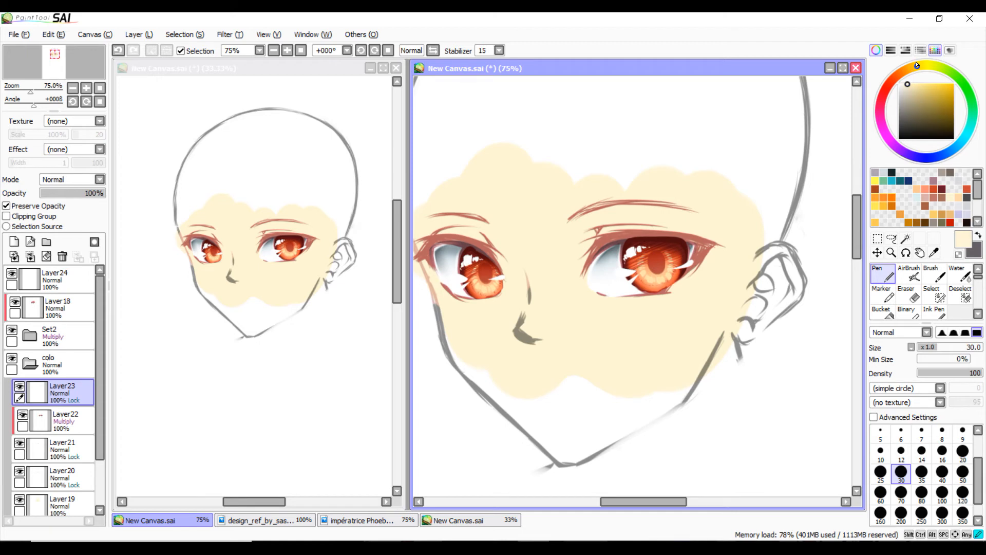
{"action": "left_click", "coordinate": [900, 514]}
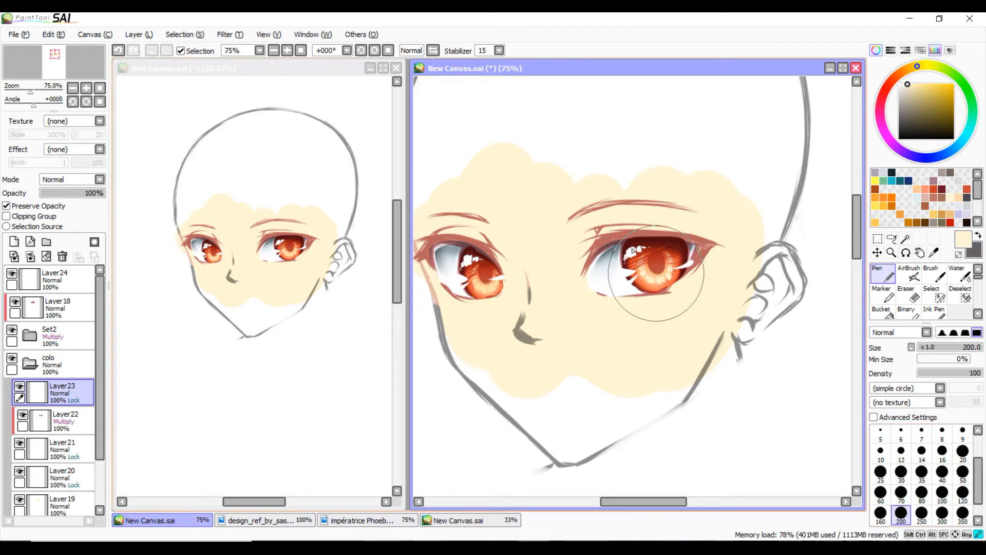
{"action": "left_click", "coordinate": [912, 85]}
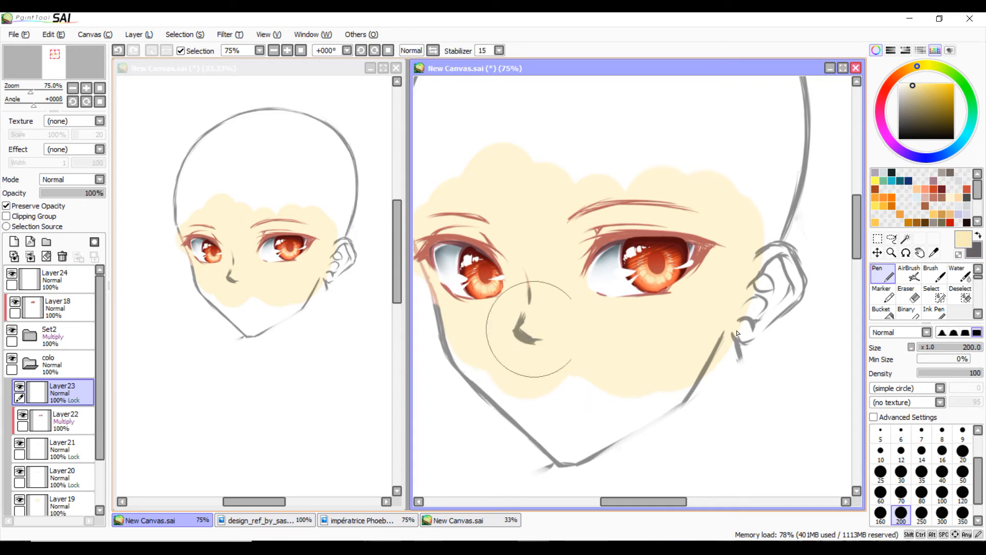
Recolour the iris streaks in light orange and merge Layer21, Layer22 and Layer23 into one layer, grouping the first two in a folder
{"action": "left_click", "coordinate": [917, 189]}
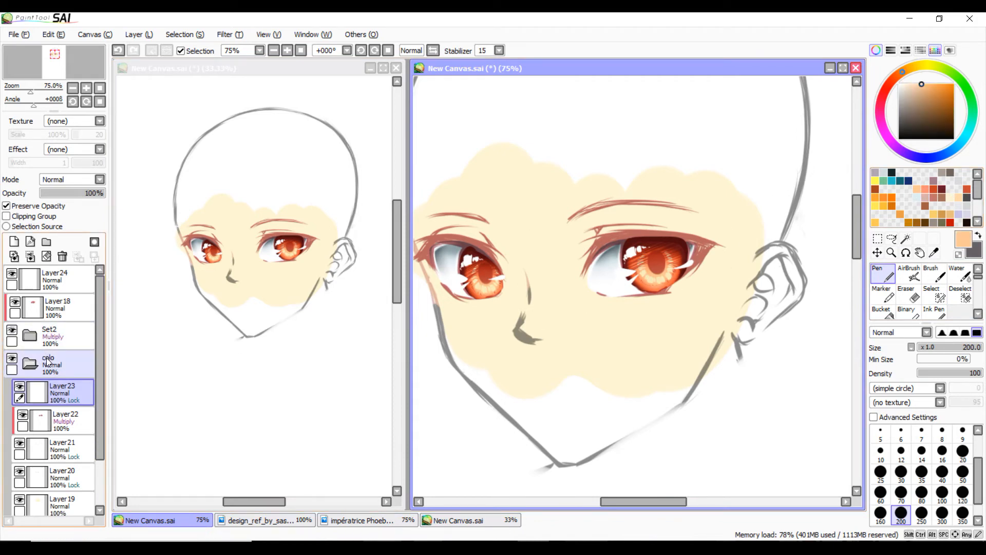
{"action": "left_click", "coordinate": [41, 418]}
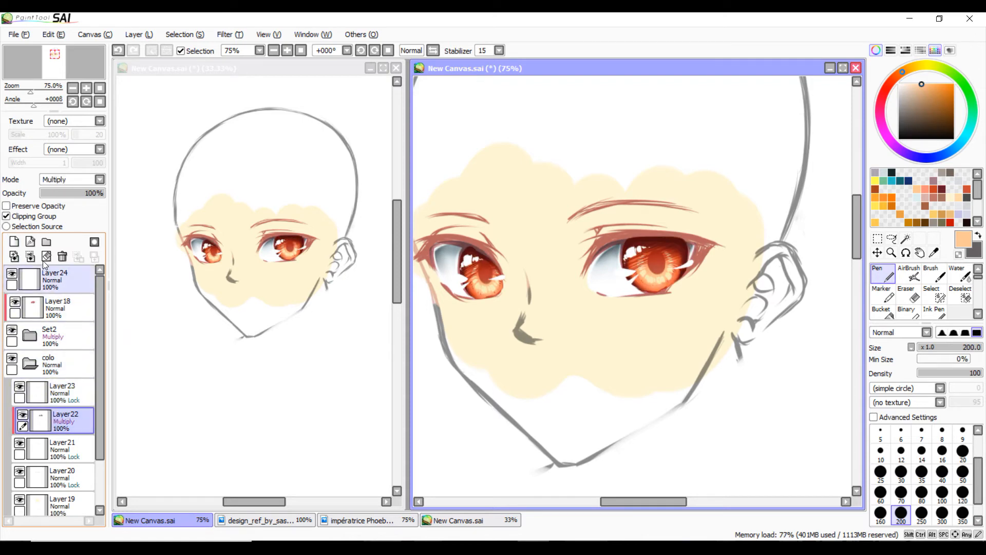
{"action": "left_click", "coordinate": [30, 256]}
{"action": "left_click_drag", "start_coordinate": [97, 340], "coordinate": [61, 370]}
{"action": "left_click_drag", "start_coordinate": [54, 420], "coordinate": [60, 401]}
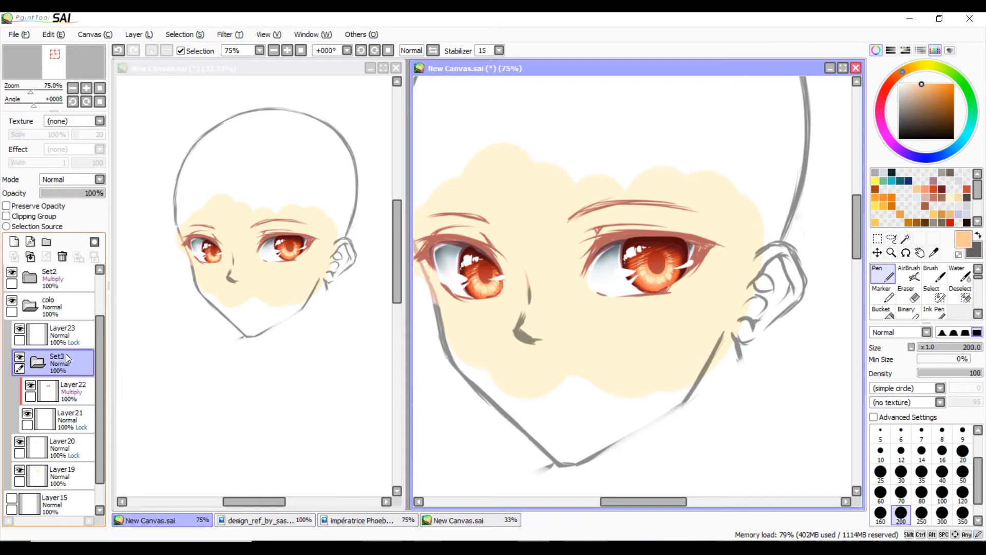
{"action": "left_click", "coordinate": [30, 256]}
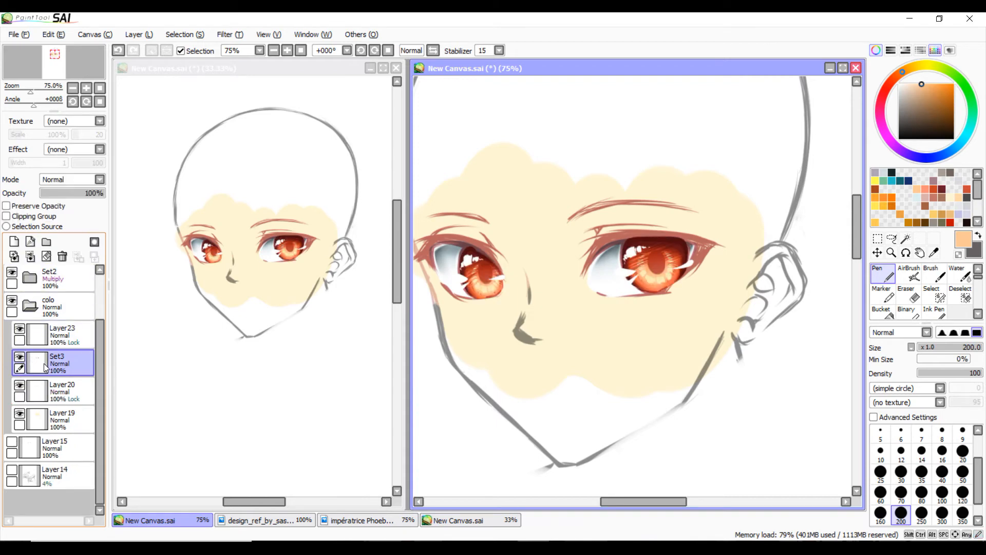
{"action": "left_click", "coordinate": [29, 328]}
{"action": "left_click", "coordinate": [30, 256]}
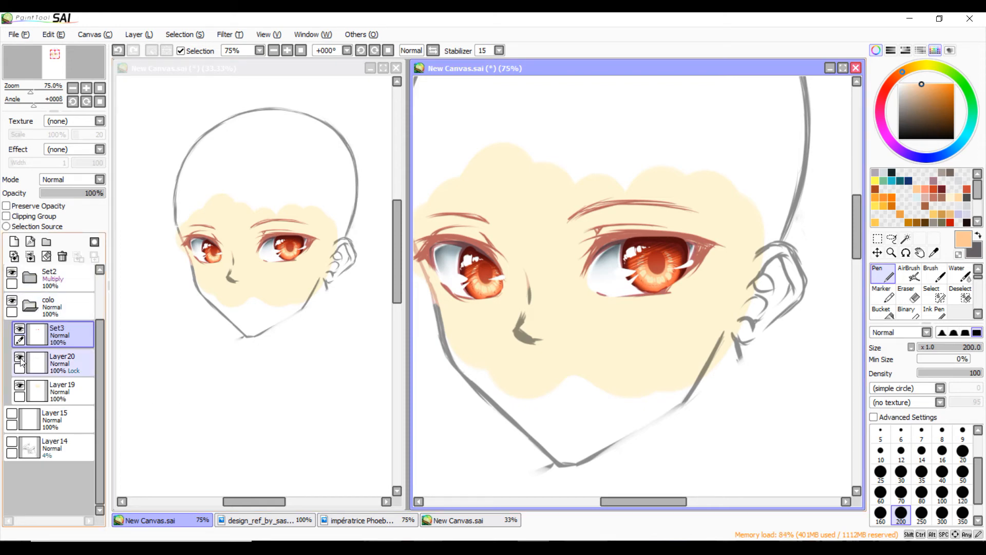
Add a new layer above the merged Set3 layer, set it to Luminosity and ready the AirBrush at size 70
{"action": "left_click", "coordinate": [15, 241]}
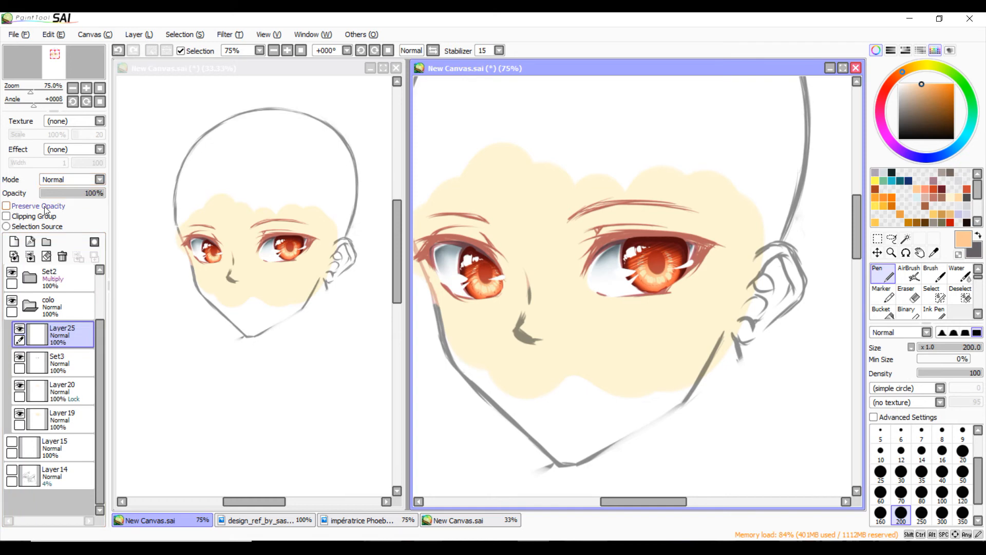
{"action": "left_click", "coordinate": [99, 179]}
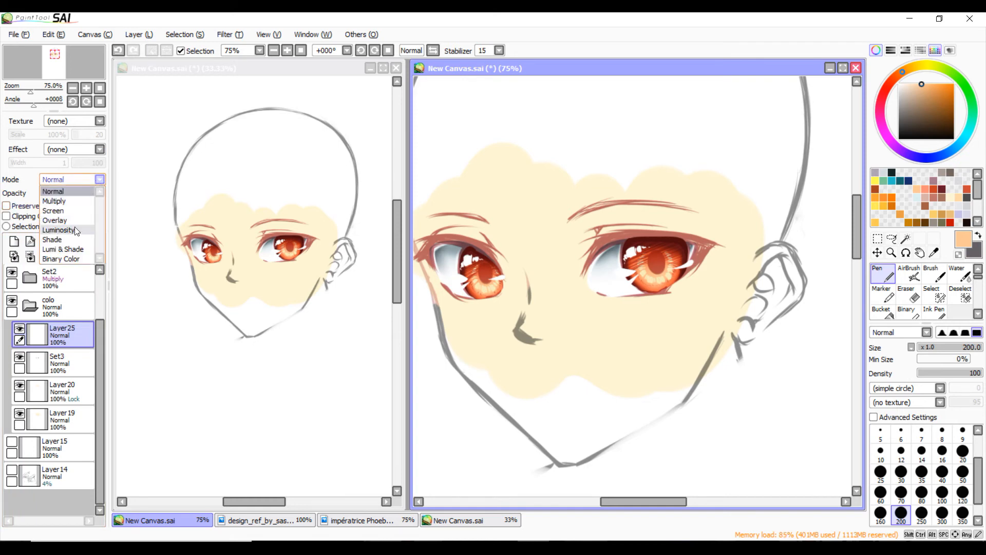
{"action": "left_click", "coordinate": [57, 230]}
{"action": "left_click", "coordinate": [911, 280]}
{"action": "left_click_drag", "start_coordinate": [967, 378], "coordinate": [963, 380]}
{"action": "left_click", "coordinate": [907, 500]}
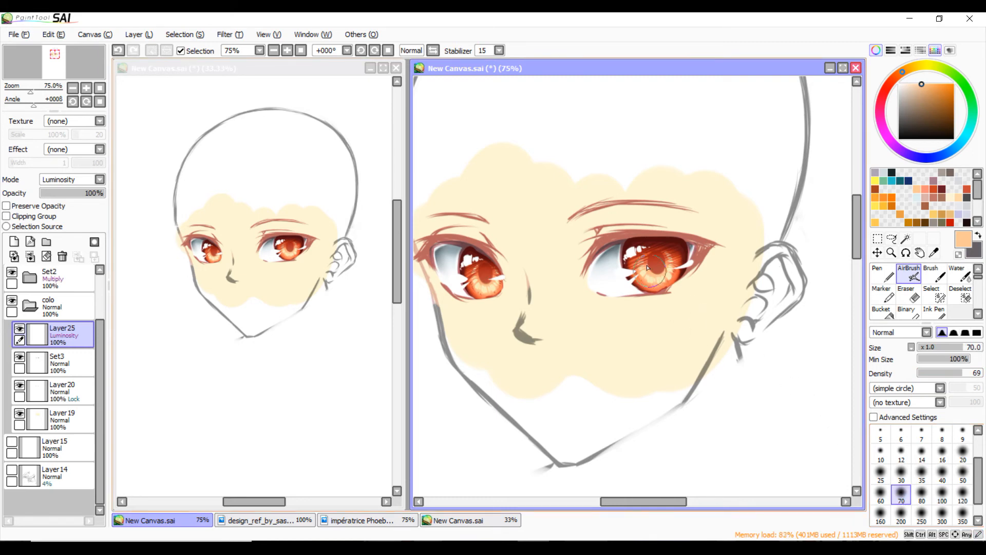
Try a soft light orange glow over the iris nearer the ear with the size 50 AirBrush, and clear the layer
{"action": "left_click", "coordinate": [285, 50]}
{"action": "left_click", "coordinate": [285, 50]}
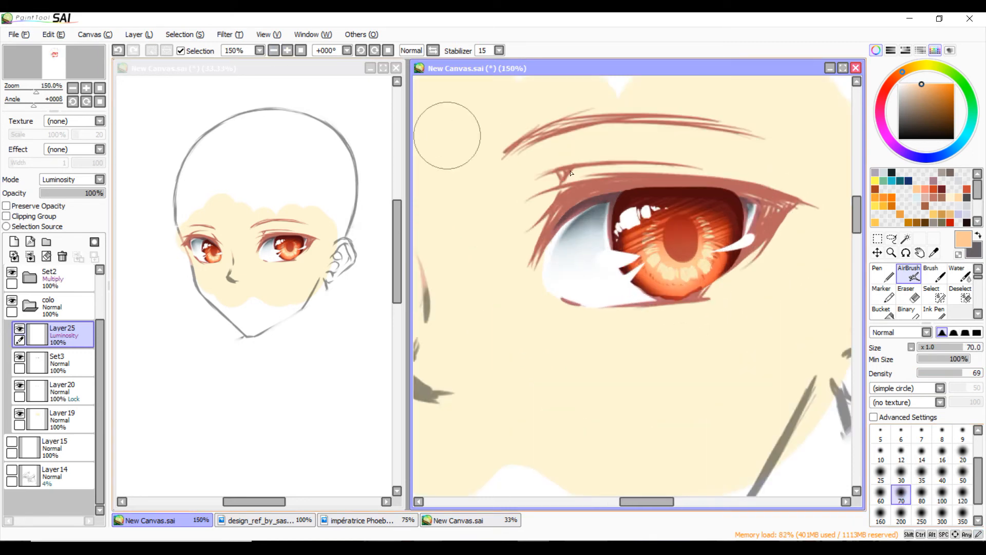
{"action": "left_click", "coordinate": [957, 477]}
{"action": "mouse_move", "coordinate": [659, 244]}
{"action": "left_mouse_down"}
{"action": "mouse_move", "coordinate": [671, 277]}
{"action": "mouse_move", "coordinate": [714, 230]}
{"action": "left_mouse_up"}
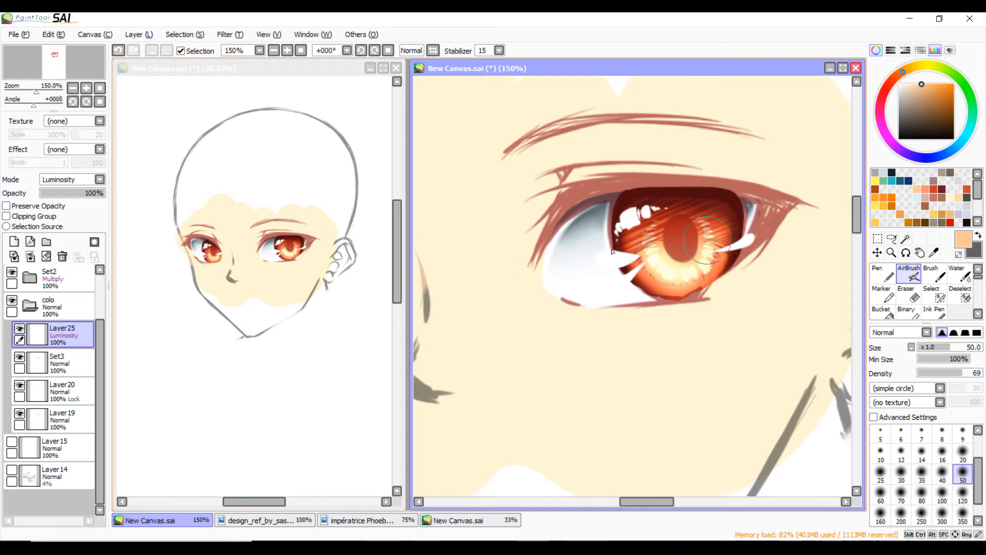
{"action": "left_click", "coordinate": [46, 256]}
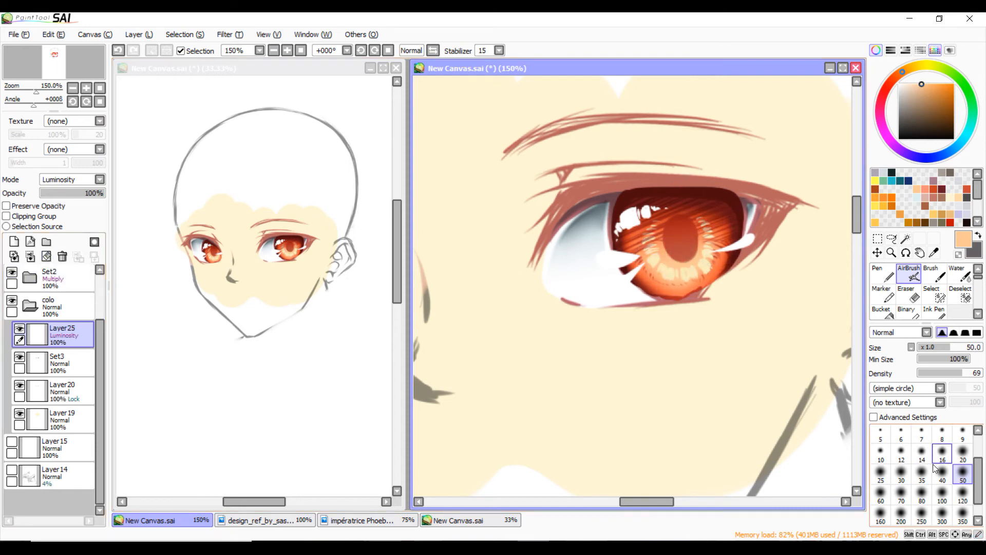
Airbrush a light orange glow around the pupils of both irises at size 30, undoing the last stroke on the eye nearer the ear
{"action": "left_click", "coordinate": [901, 473]}
{"action": "mouse_move", "coordinate": [649, 242]}
{"action": "left_mouse_down"}
{"action": "mouse_move", "coordinate": [685, 275]}
{"action": "mouse_move", "coordinate": [714, 271]}
{"action": "mouse_move", "coordinate": [688, 275]}
{"action": "mouse_move", "coordinate": [699, 208]}
{"action": "left_mouse_up"}
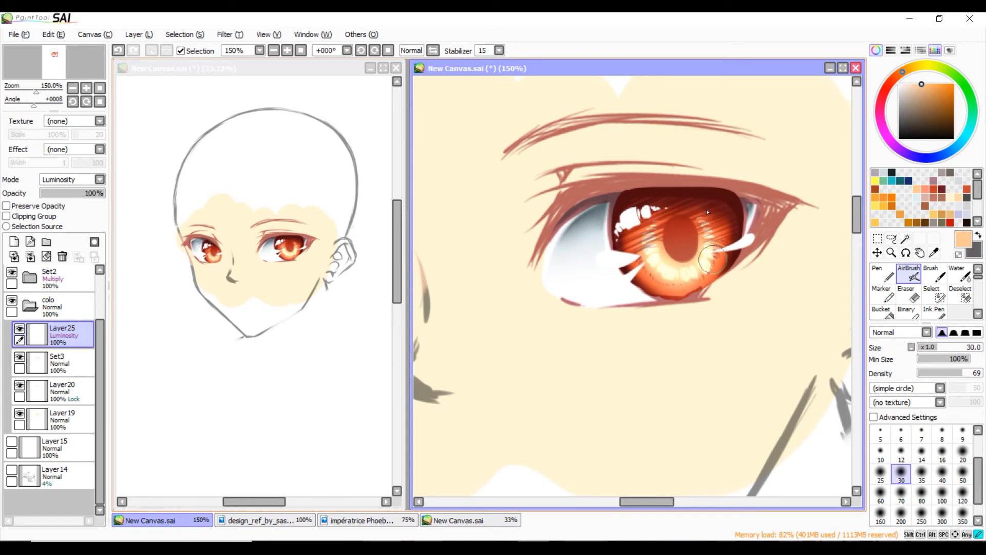
{"action": "left_click_drag", "start_coordinate": [711, 258], "coordinate": [677, 203]}
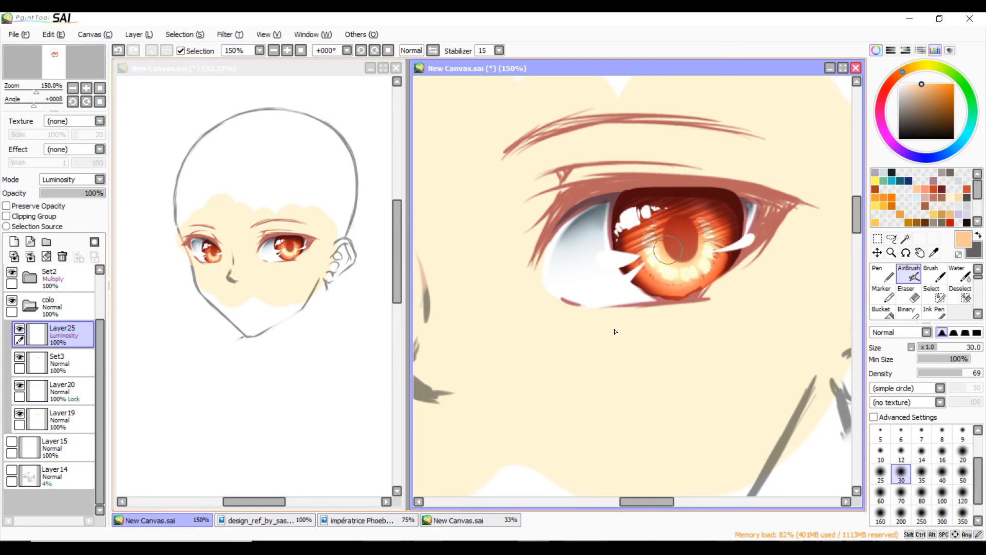
{"action": "left_click", "coordinate": [119, 50]}
{"action": "left_click_drag", "start_coordinate": [654, 501], "coordinate": [622, 501]}
{"action": "mouse_move", "coordinate": [560, 268]}
{"action": "left_mouse_down"}
{"action": "mouse_move", "coordinate": [584, 299]}
{"action": "mouse_move", "coordinate": [601, 260]}
{"action": "left_mouse_up"}
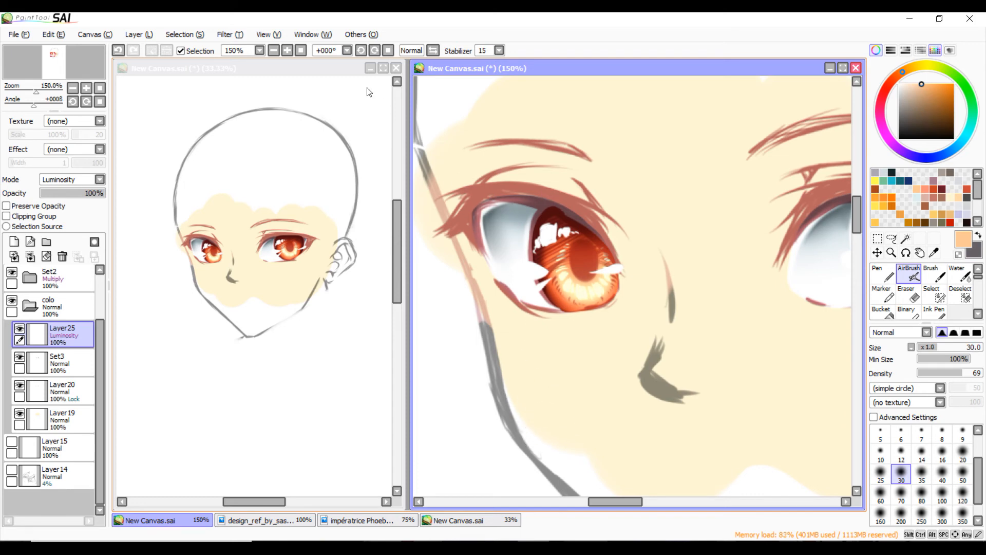
Strengthen the glow in the lower part of both irises with the size 40 AirBrush, undoing and repainting the far eye's stroke
{"action": "left_click", "coordinate": [273, 49]}
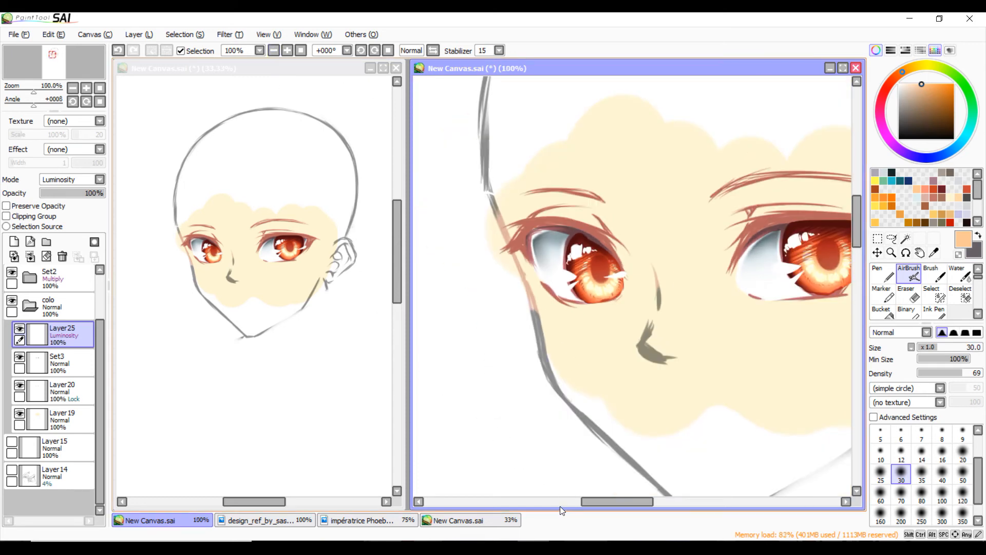
{"action": "left_click_drag", "start_coordinate": [610, 500], "coordinate": [617, 501]}
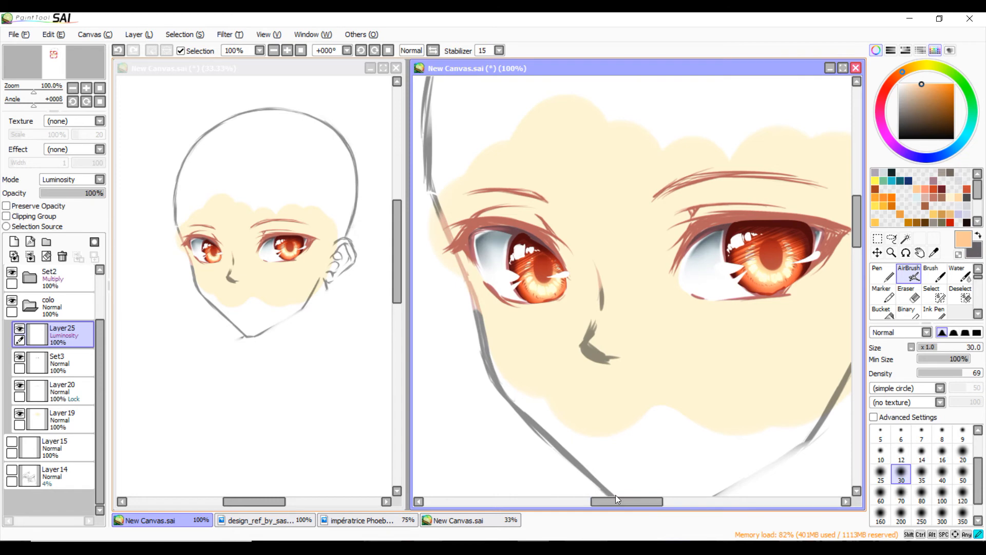
{"action": "left_click", "coordinate": [942, 473]}
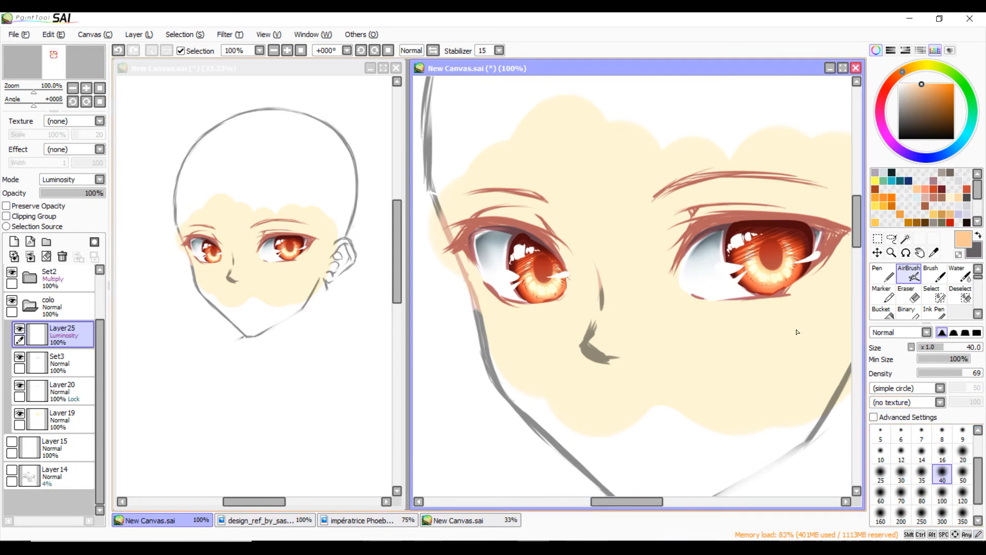
{"action": "left_click_drag", "start_coordinate": [742, 272], "coordinate": [789, 268]}
{"action": "mouse_move", "coordinate": [535, 283]}
{"action": "left_mouse_down"}
{"action": "mouse_move", "coordinate": [548, 300]}
{"action": "mouse_move", "coordinate": [571, 269]}
{"action": "mouse_move", "coordinate": [560, 296]}
{"action": "left_mouse_up"}
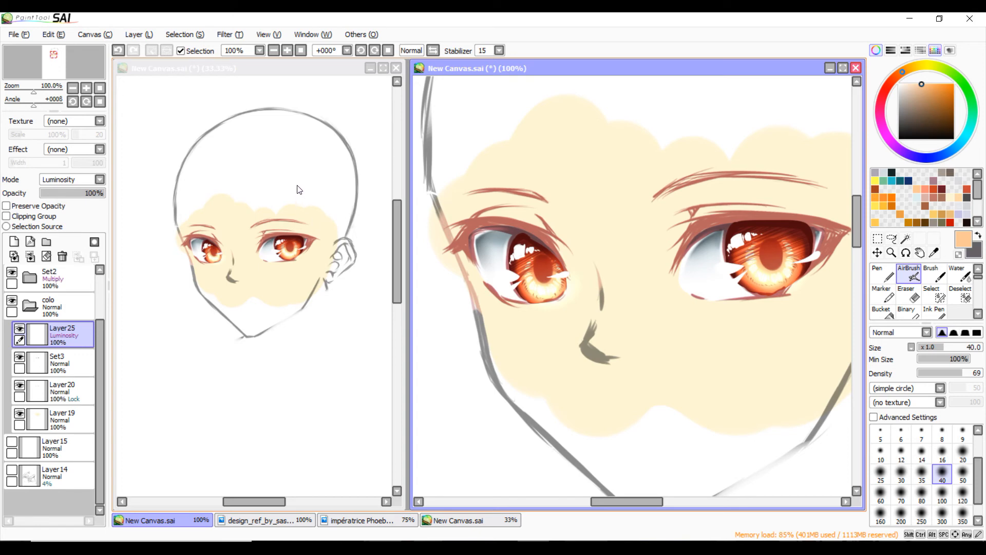
{"action": "left_click", "coordinate": [119, 52]}
{"action": "left_click_drag", "start_coordinate": [564, 286], "coordinate": [524, 290]}
{"action": "left_click_drag", "start_coordinate": [781, 286], "coordinate": [737, 268]}
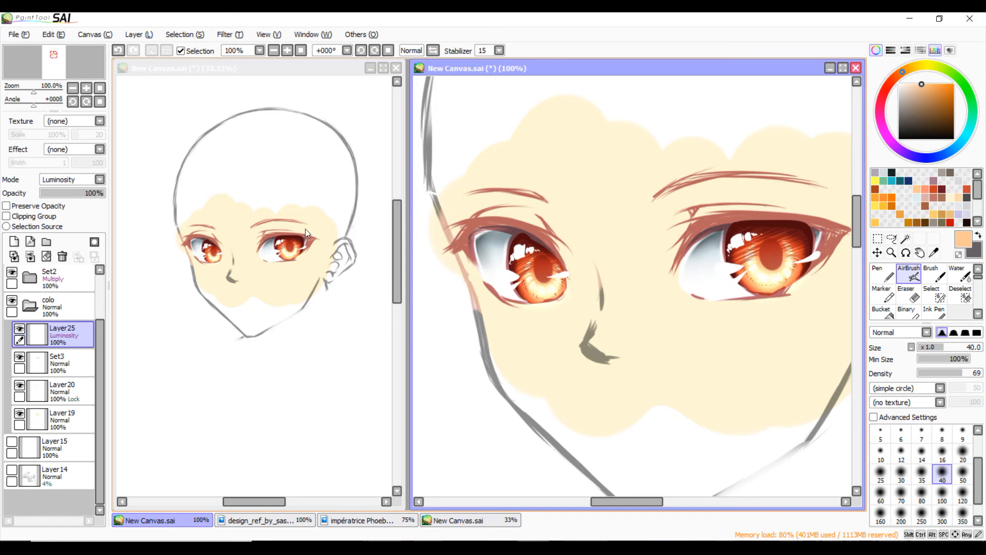
Compare the eyes with and without the glow by toggling Layer25's visibility and undoing and redoing the last strokes
{"action": "left_click", "coordinate": [19, 330]}
{"action": "left_click", "coordinate": [19, 329]}
{"action": "left_click", "coordinate": [117, 50]}
{"action": "left_click", "coordinate": [118, 51]}
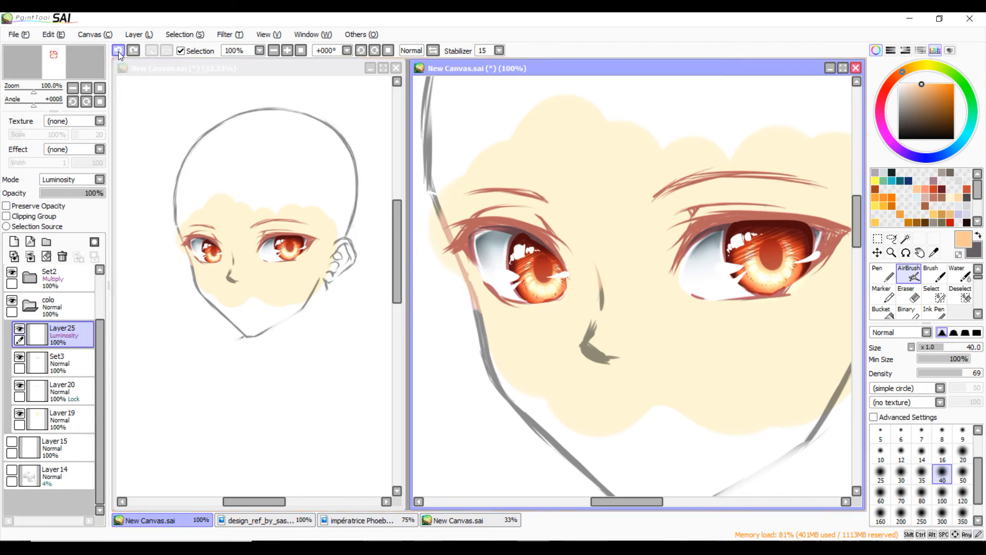
{"action": "left_click", "coordinate": [130, 52]}
{"action": "left_click", "coordinate": [131, 54]}
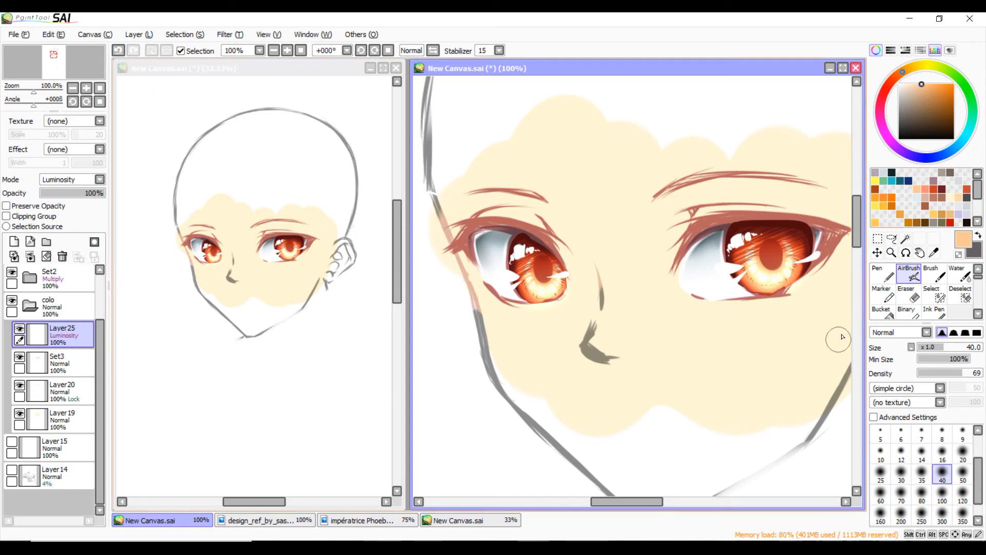
Pick light blue for the Water brush and move Layer25 out of the colo folder to just above Layer18
{"action": "left_click_drag", "start_coordinate": [954, 152], "coordinate": [958, 147]}
{"action": "left_click", "coordinate": [961, 275]}
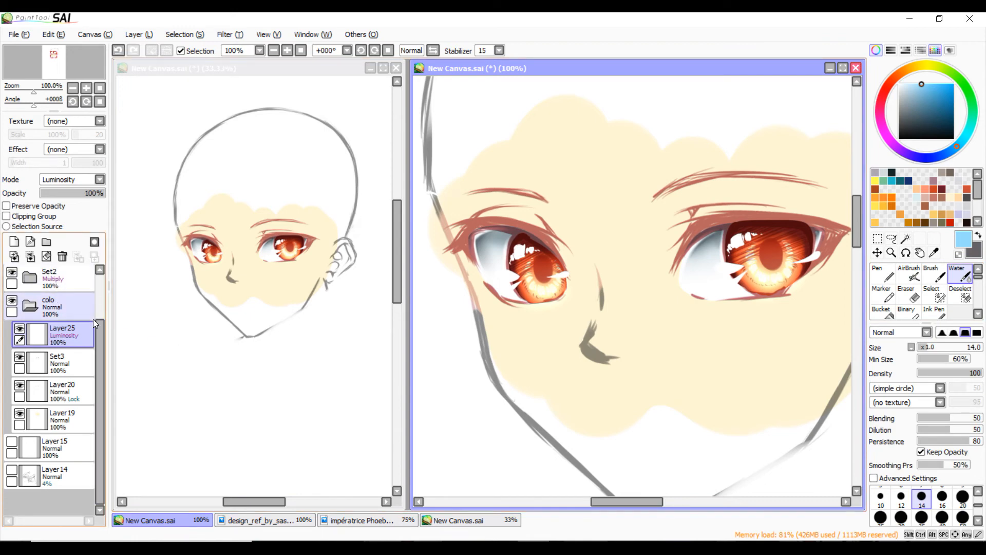
{"action": "scroll", "coordinate": [95, 318], "scroll_direction": "up", "scroll_amount": 1}
{"action": "left_click_drag", "start_coordinate": [66, 341], "coordinate": [67, 279]}
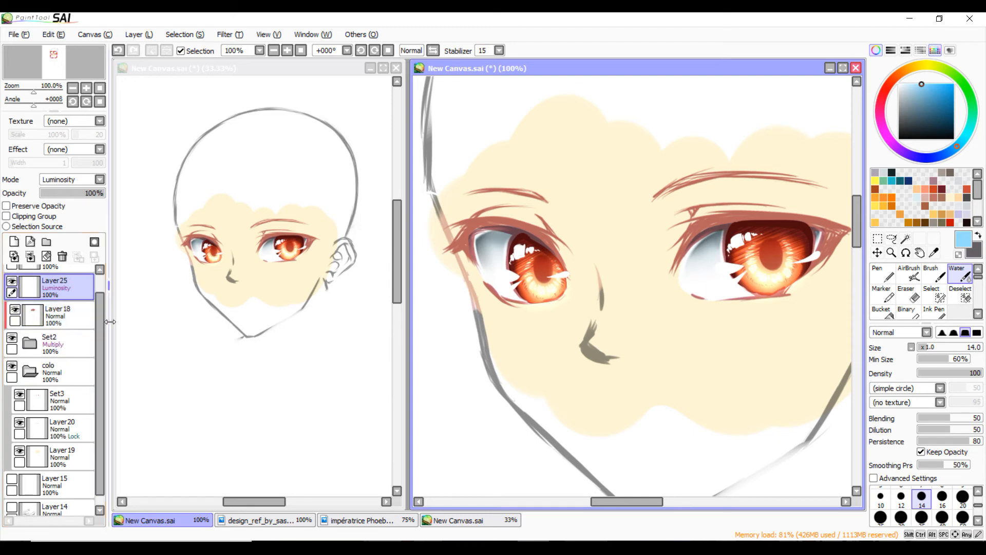
{"action": "scroll", "coordinate": [98, 315], "scroll_direction": "up", "scroll_amount": 1}
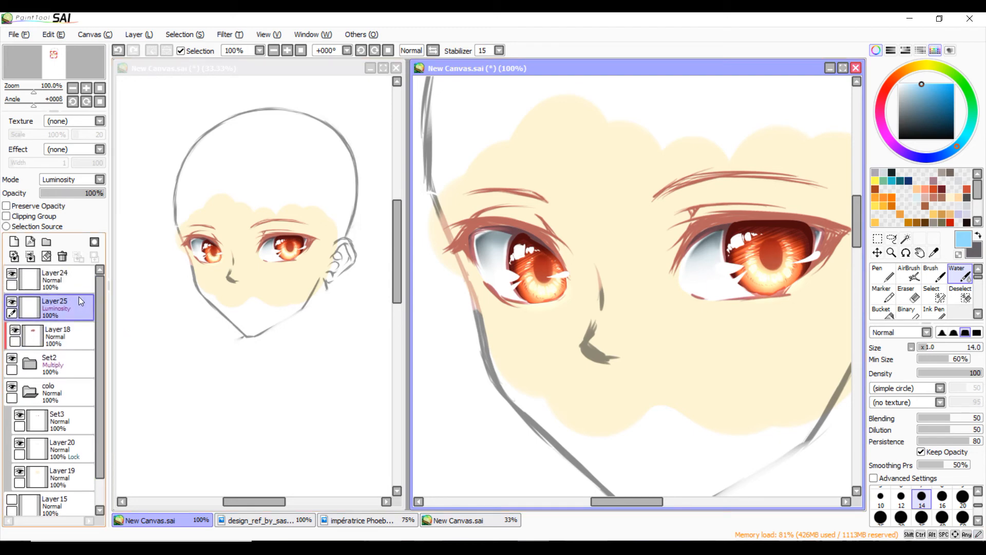
Add a Luminosity layer above Layer25 and paint light blue reflections in the upper part of both irises with the size 14 Water brush
{"action": "left_click", "coordinate": [14, 242]}
{"action": "left_click", "coordinate": [99, 179]}
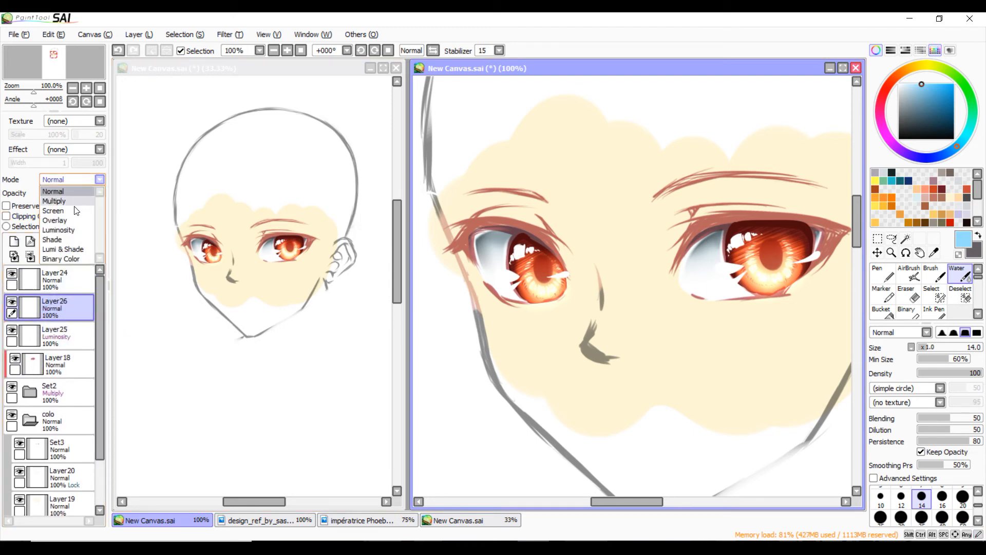
{"action": "left_click", "coordinate": [57, 227]}
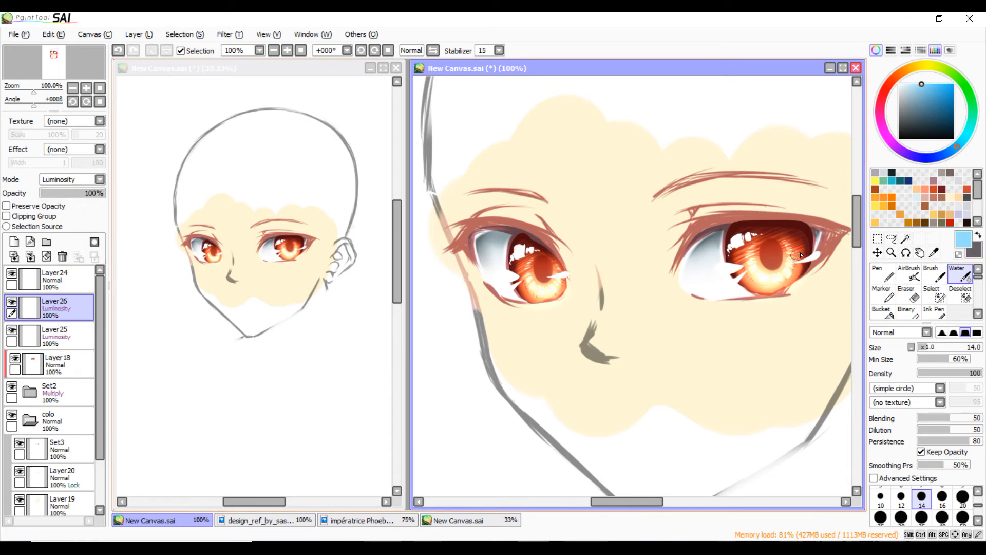
{"action": "mouse_move", "coordinate": [797, 242]}
{"action": "left_mouse_down"}
{"action": "mouse_move", "coordinate": [788, 248]}
{"action": "mouse_move", "coordinate": [805, 250]}
{"action": "mouse_move", "coordinate": [788, 256]}
{"action": "left_mouse_up"}
{"action": "left_click_drag", "start_coordinate": [540, 264], "coordinate": [550, 265]}
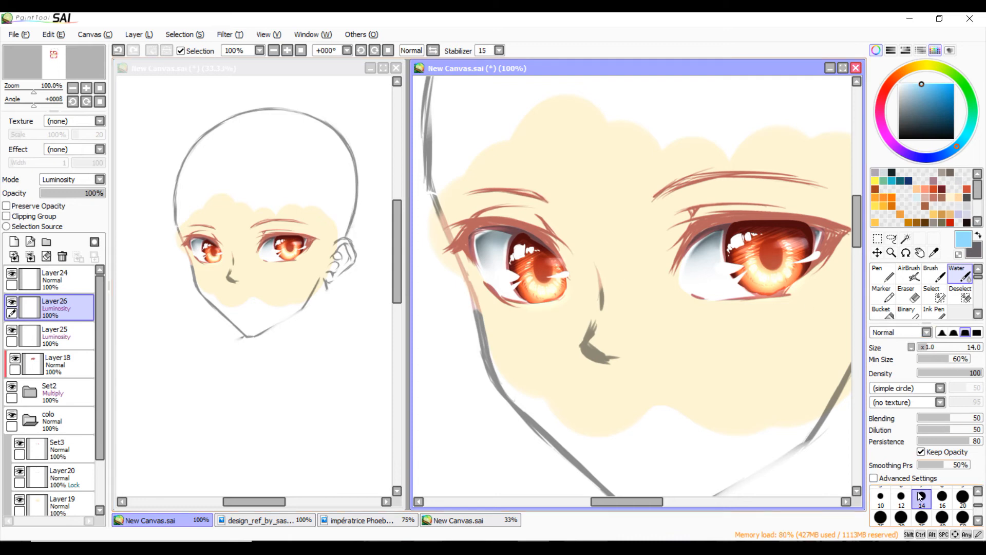
Add finer light blue touches to both irises with the Water brush at size 10
{"action": "left_click", "coordinate": [881, 498]}
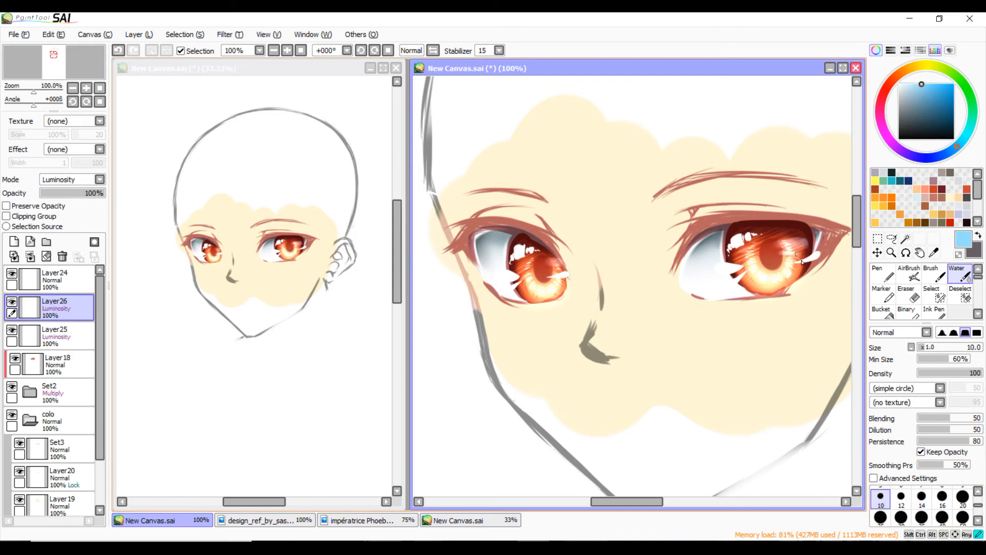
{"action": "left_click_drag", "start_coordinate": [761, 250], "coordinate": [749, 254]}
{"action": "left_click_drag", "start_coordinate": [562, 272], "coordinate": [555, 274]}
Paint light blue reflections in the upper outer part of the iris nearer the ear with the size 10 Marker
{"action": "left_click", "coordinate": [882, 294]}
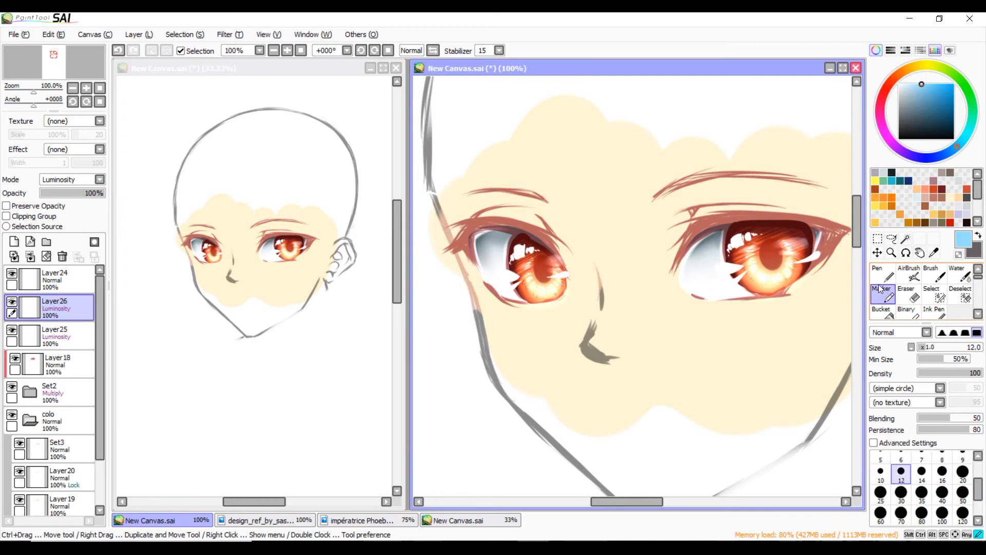
{"action": "left_click", "coordinate": [880, 471]}
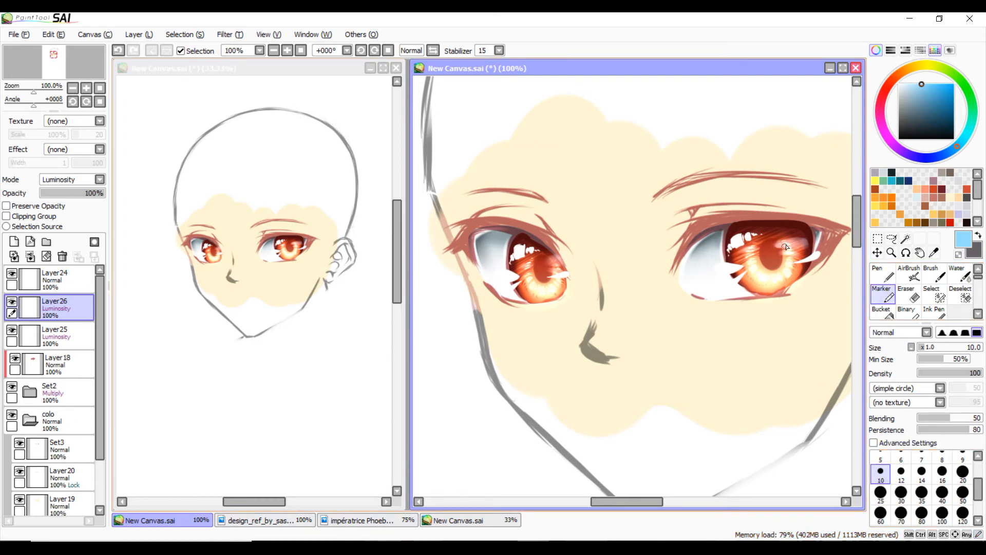
{"action": "left_click_drag", "start_coordinate": [799, 244], "coordinate": [800, 245]}
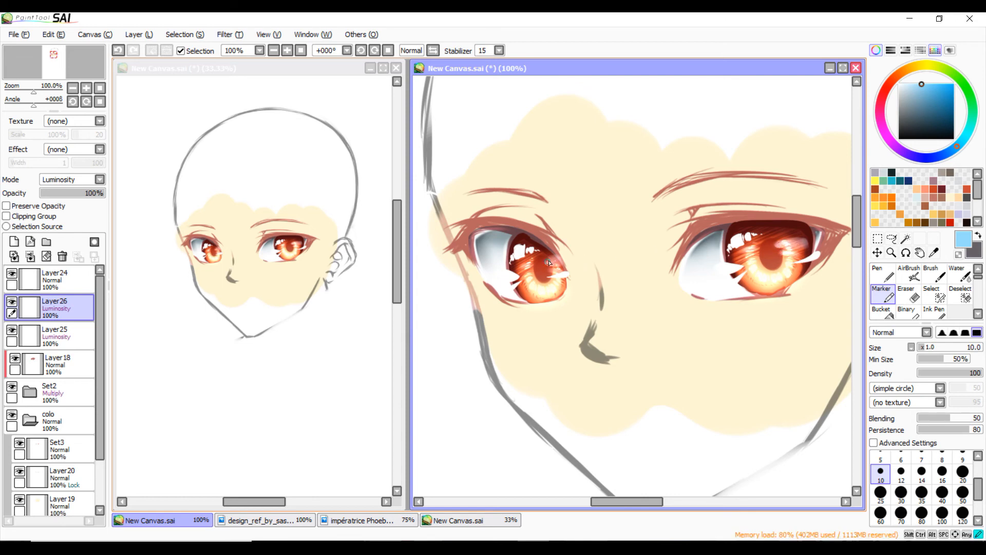
Blend the reflection in the iris nearer the ear with the size 16 Water brush, undoing the last stroke
{"action": "key", "text": "w"}
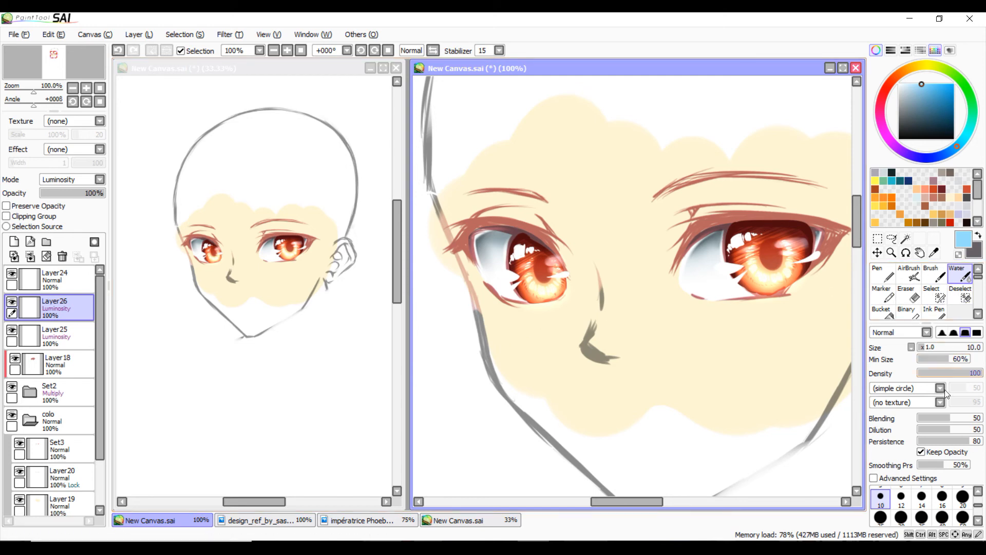
{"action": "left_click", "coordinate": [942, 497]}
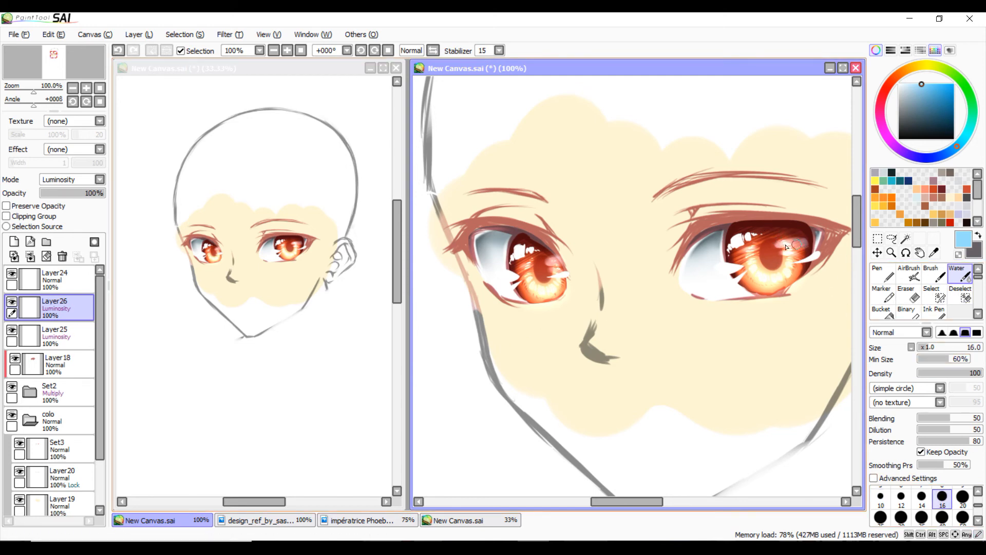
{"action": "left_click_drag", "start_coordinate": [790, 248], "coordinate": [796, 256]}
{"action": "left_click", "coordinate": [119, 52]}
Lock Layer26's opacity and recolour the reflections in both irises a more saturated sky blue with the size 200 Pen
{"action": "left_click", "coordinate": [6, 206]}
{"action": "left_click", "coordinate": [933, 86]}
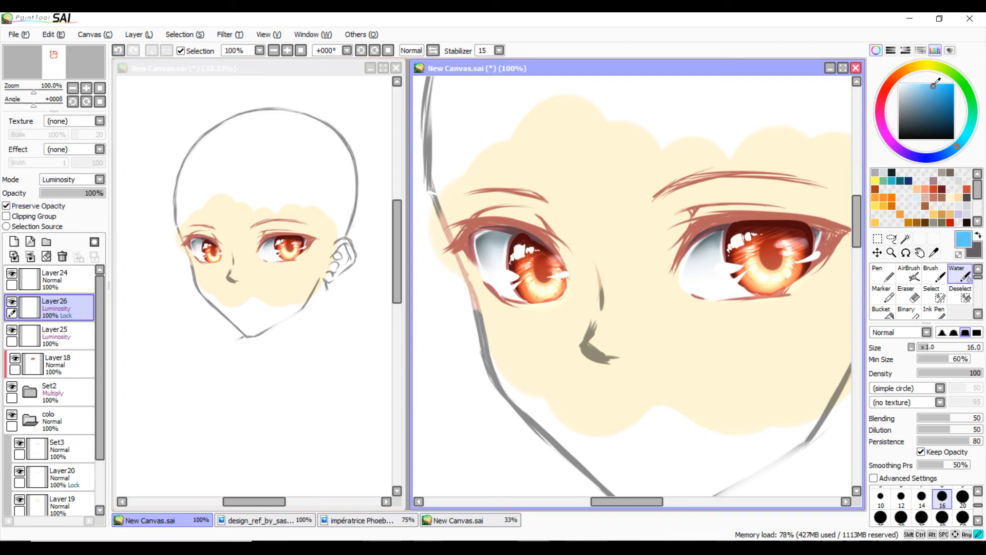
{"action": "left_click", "coordinate": [882, 274]}
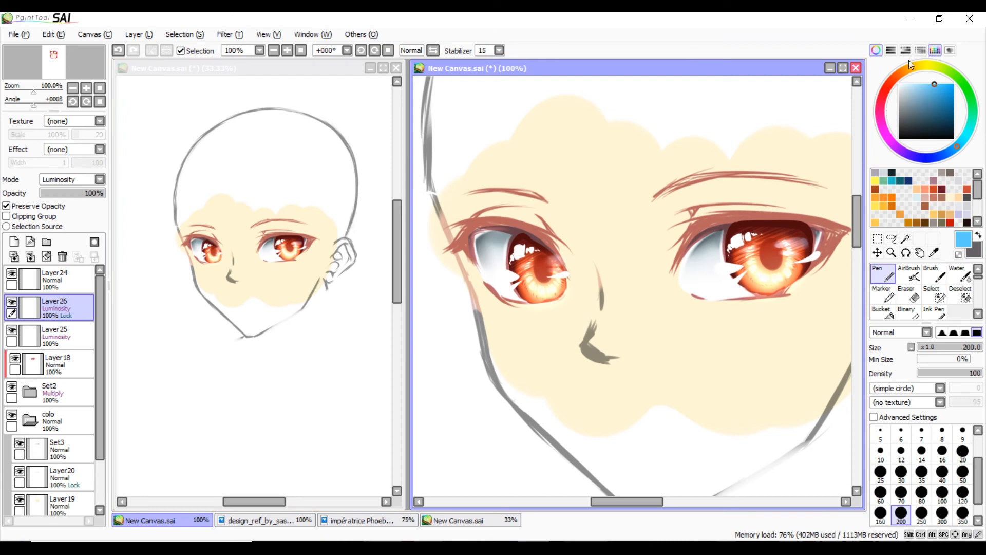
{"action": "left_click", "coordinate": [948, 84]}
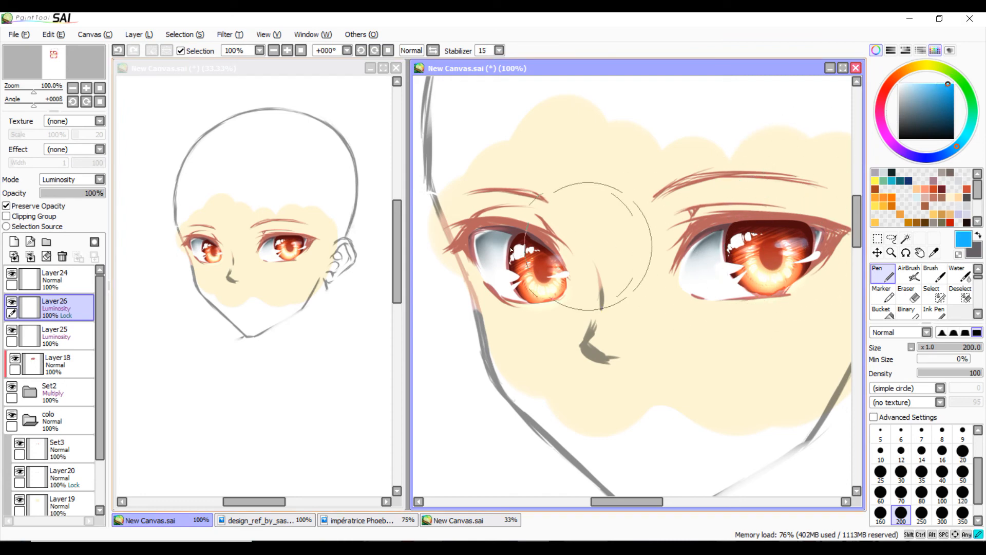
{"action": "left_click", "coordinate": [963, 140]}
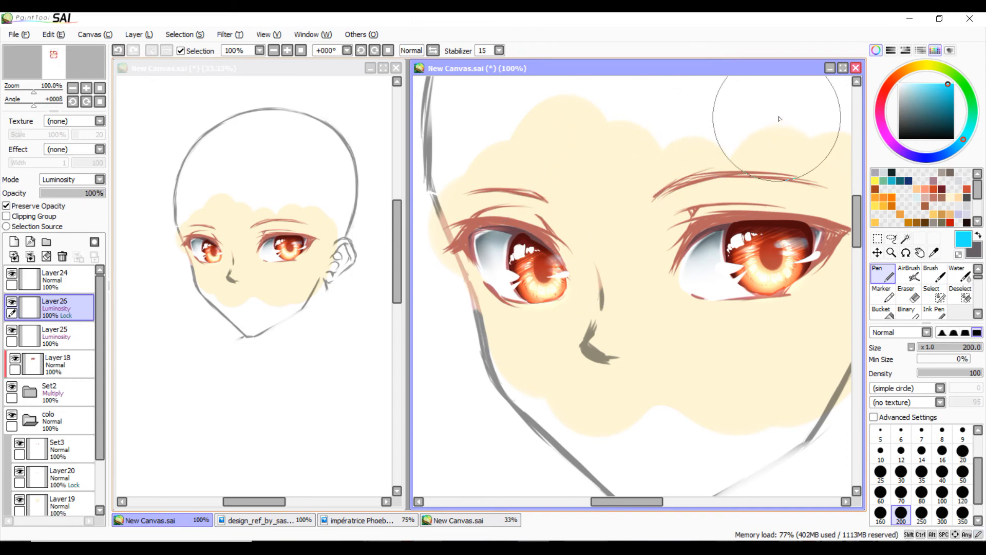
{"action": "left_click", "coordinate": [960, 145]}
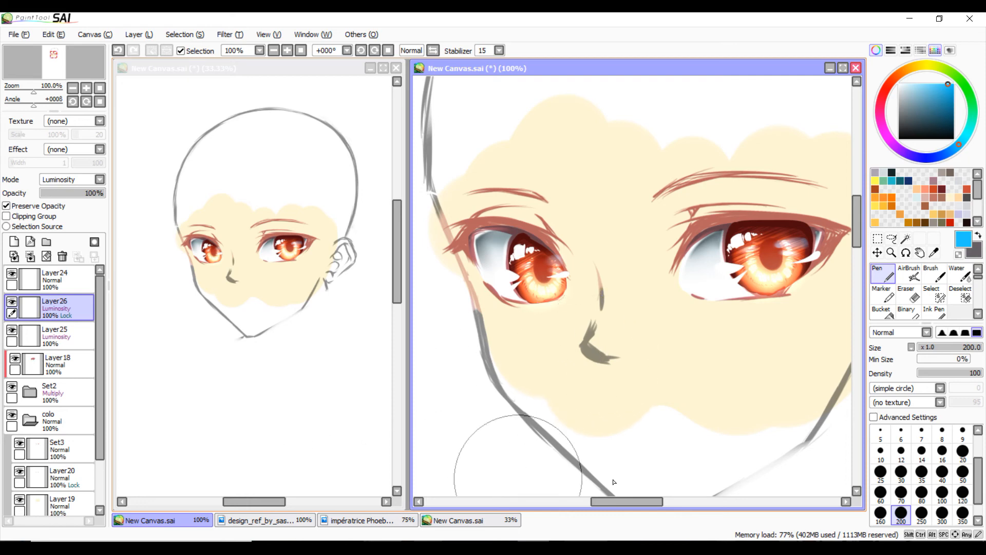
Darken the upper lash lines of both eyes on Layer18 with very dark red, using the size 100 AirBrush at density 100
{"action": "left_click_drag", "start_coordinate": [627, 499], "coordinate": [628, 498]}
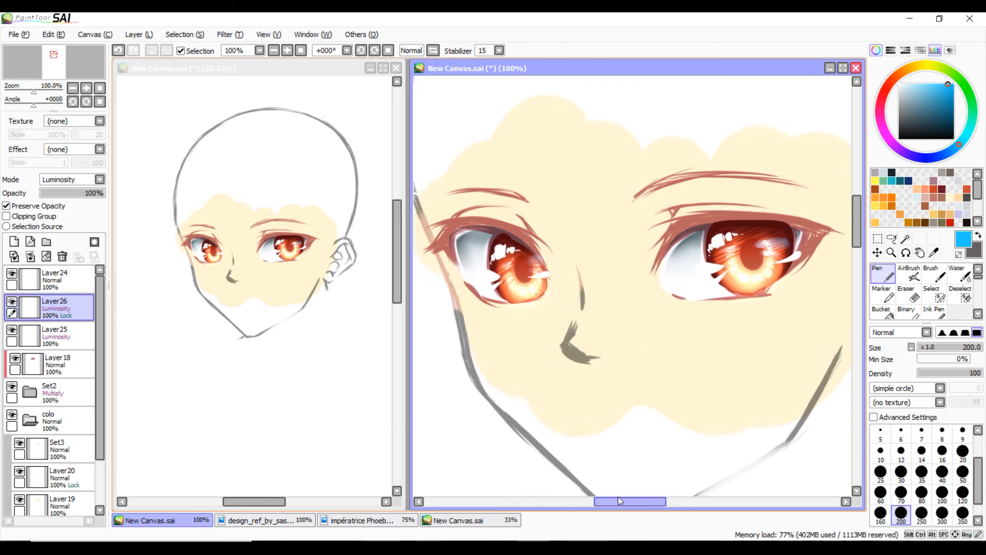
{"action": "left_click", "coordinate": [32, 368]}
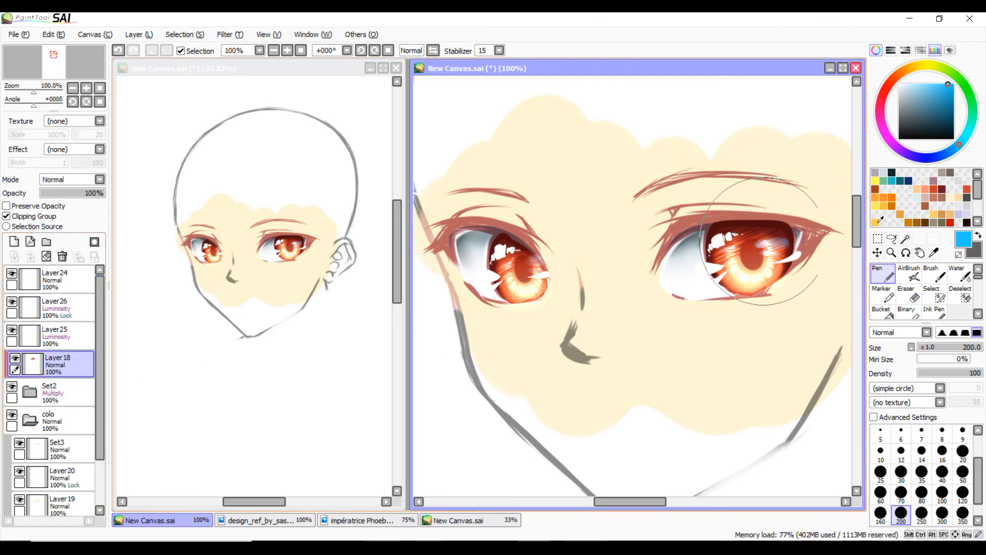
{"action": "left_click", "coordinate": [939, 199]}
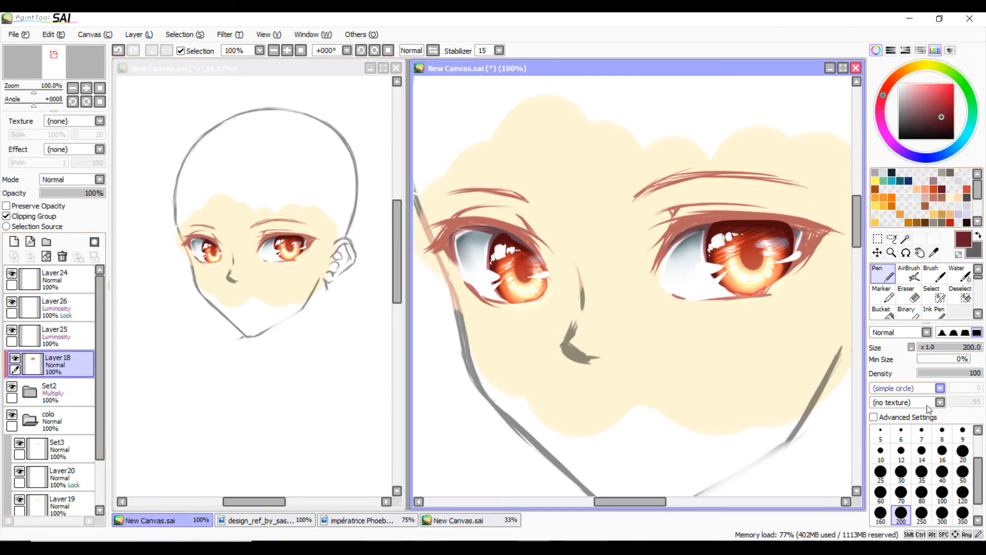
{"action": "left_click", "coordinate": [909, 275]}
{"action": "left_click", "coordinate": [942, 493]}
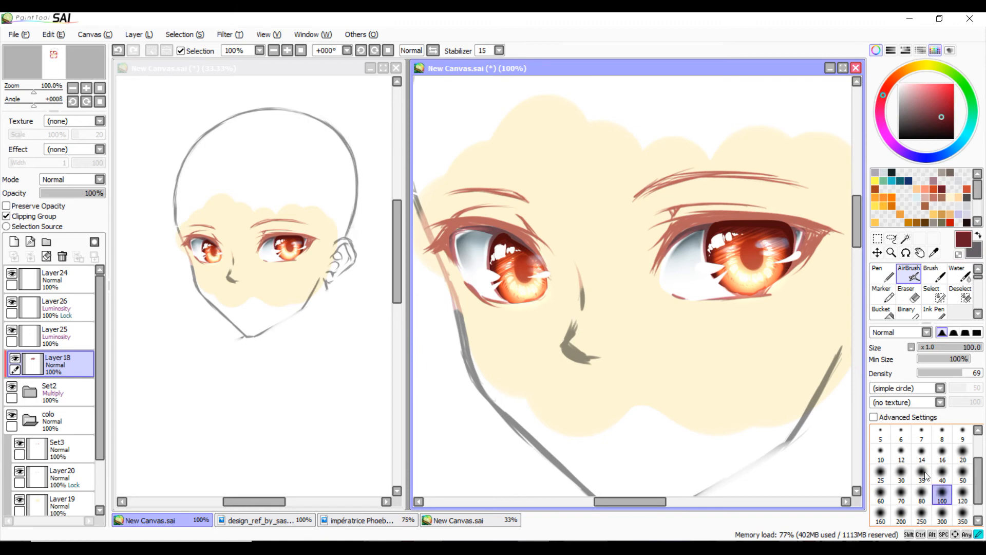
{"action": "mouse_move", "coordinate": [768, 219]}
{"action": "left_mouse_down"}
{"action": "mouse_move", "coordinate": [696, 214]}
{"action": "mouse_move", "coordinate": [786, 221]}
{"action": "left_mouse_up"}
{"action": "left_click", "coordinate": [981, 373]}
{"action": "left_click", "coordinate": [951, 129]}
{"action": "mouse_move", "coordinate": [713, 215]}
{"action": "left_mouse_down"}
{"action": "mouse_move", "coordinate": [690, 230]}
{"action": "mouse_move", "coordinate": [735, 206]}
{"action": "left_mouse_up"}
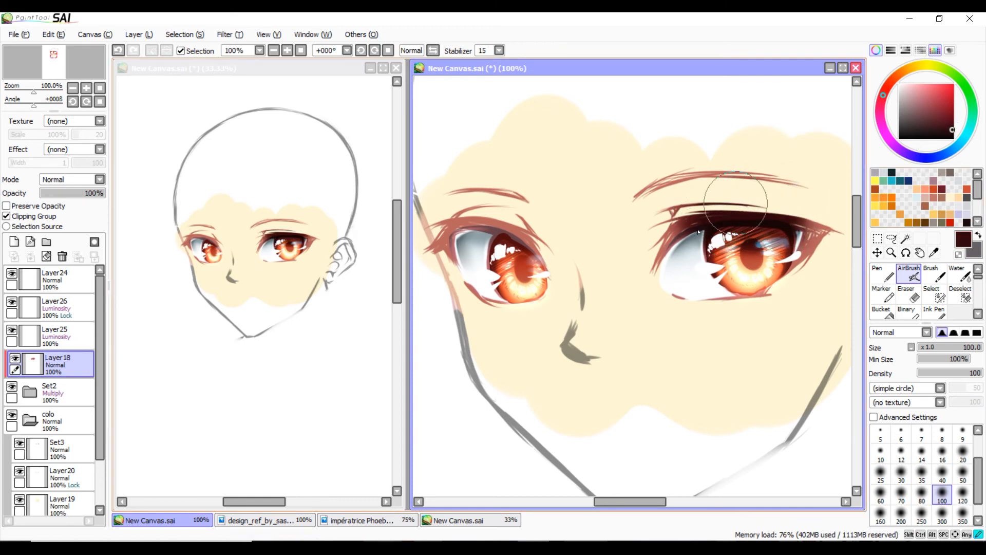
{"action": "mouse_move", "coordinate": [538, 250]}
{"action": "left_mouse_down"}
{"action": "mouse_move", "coordinate": [493, 228]}
{"action": "mouse_move", "coordinate": [534, 221]}
{"action": "mouse_move", "coordinate": [477, 226]}
{"action": "mouse_move", "coordinate": [457, 243]}
{"action": "mouse_move", "coordinate": [470, 244]}
{"action": "left_mouse_up"}
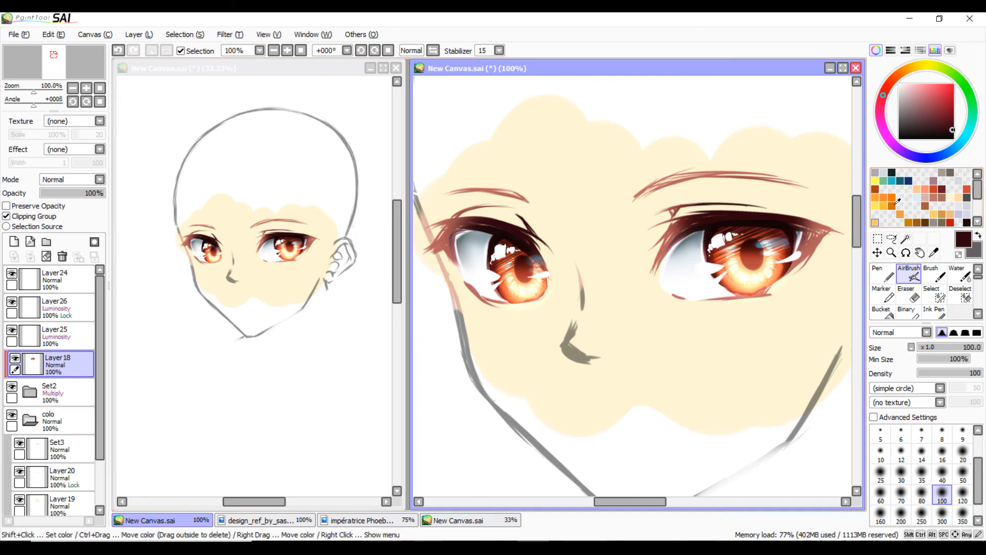
Shade the upper part of the iris nearer the ear with dark brown using the size 40 AirBrush
{"action": "left_click", "coordinate": [944, 125]}
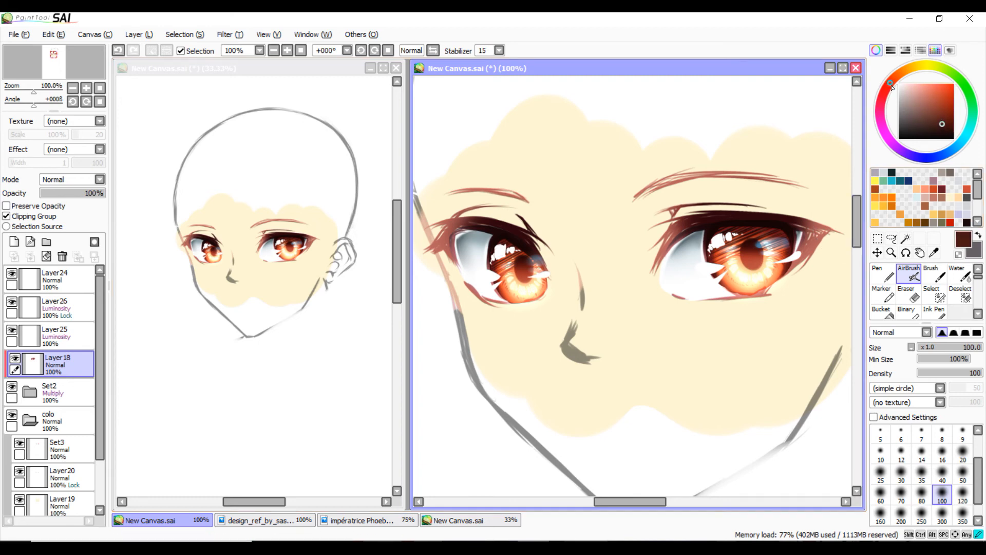
{"action": "left_click", "coordinate": [942, 475]}
{"action": "mouse_move", "coordinate": [753, 239]}
{"action": "left_mouse_down"}
{"action": "mouse_move", "coordinate": [739, 235]}
{"action": "mouse_move", "coordinate": [772, 239]}
{"action": "mouse_move", "coordinate": [738, 239]}
{"action": "left_mouse_up"}
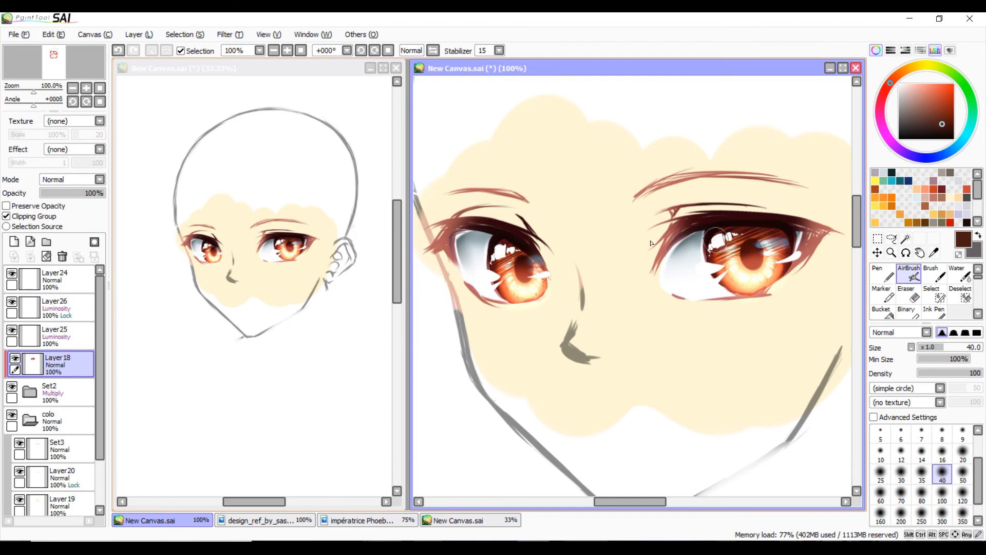
Darken the pupils of both eyes with very dark reddish brown using the size 50 AirBrush
{"action": "left_click_drag", "start_coordinate": [944, 125], "coordinate": [954, 129]}
{"action": "left_click_drag", "start_coordinate": [890, 84], "coordinate": [887, 87]}
{"action": "left_click", "coordinate": [962, 472]}
{"action": "left_click_drag", "start_coordinate": [751, 263], "coordinate": [753, 255]}
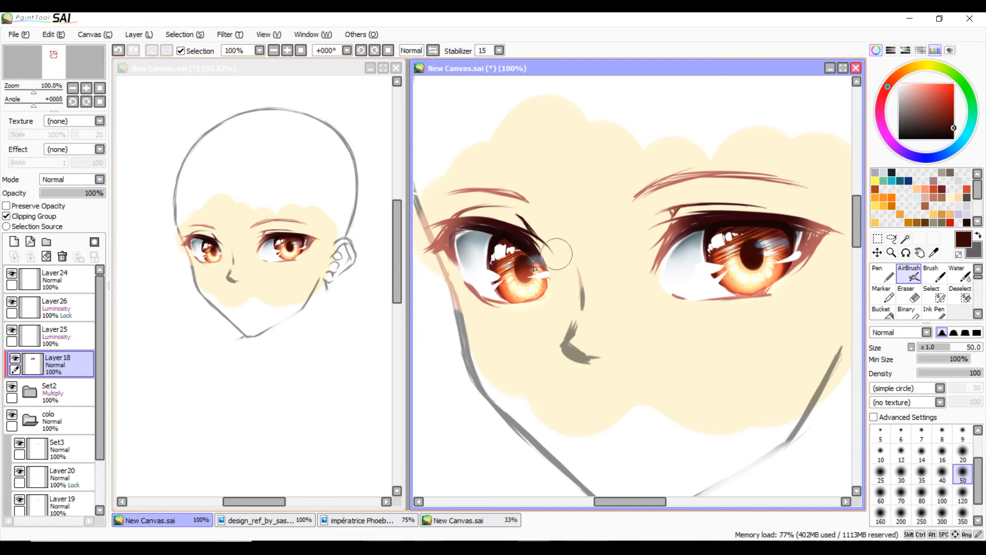
{"action": "left_click_drag", "start_coordinate": [522, 268], "coordinate": [522, 265]}
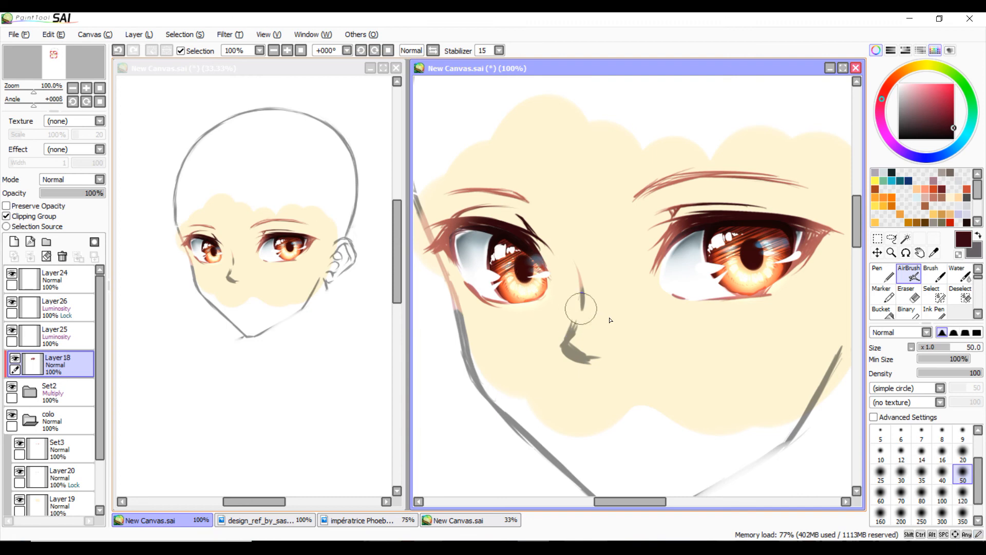
Airbrush dark red over the lines around the pupils in both irises at size 50
{"action": "left_click", "coordinate": [949, 117]}
{"action": "left_click", "coordinate": [887, 90]}
{"action": "mouse_move", "coordinate": [748, 234]}
{"action": "left_mouse_down"}
{"action": "mouse_move", "coordinate": [771, 236]}
{"action": "mouse_move", "coordinate": [727, 240]}
{"action": "mouse_move", "coordinate": [731, 248]}
{"action": "left_mouse_up"}
{"action": "mouse_move", "coordinate": [502, 257]}
{"action": "left_mouse_down"}
{"action": "mouse_move", "coordinate": [532, 297]}
{"action": "mouse_move", "coordinate": [527, 289]}
{"action": "left_mouse_up"}
{"action": "left_click_drag", "start_coordinate": [527, 288], "coordinate": [532, 280]}
{"action": "mouse_move", "coordinate": [744, 271]}
{"action": "left_mouse_down"}
{"action": "mouse_move", "coordinate": [761, 276]}
{"action": "mouse_move", "coordinate": [762, 262]}
{"action": "left_mouse_up"}
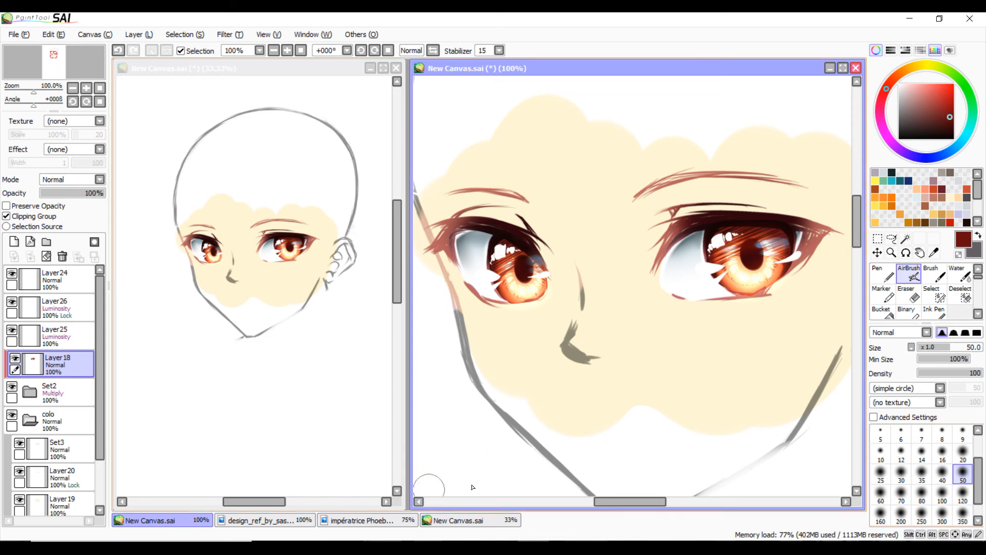
Return to Layer26 with its opacity locked and try vivid and lighter blues on the iris reflections with the size 200 Pen
{"action": "left_click", "coordinate": [910, 297]}
{"action": "left_click", "coordinate": [54, 296]}
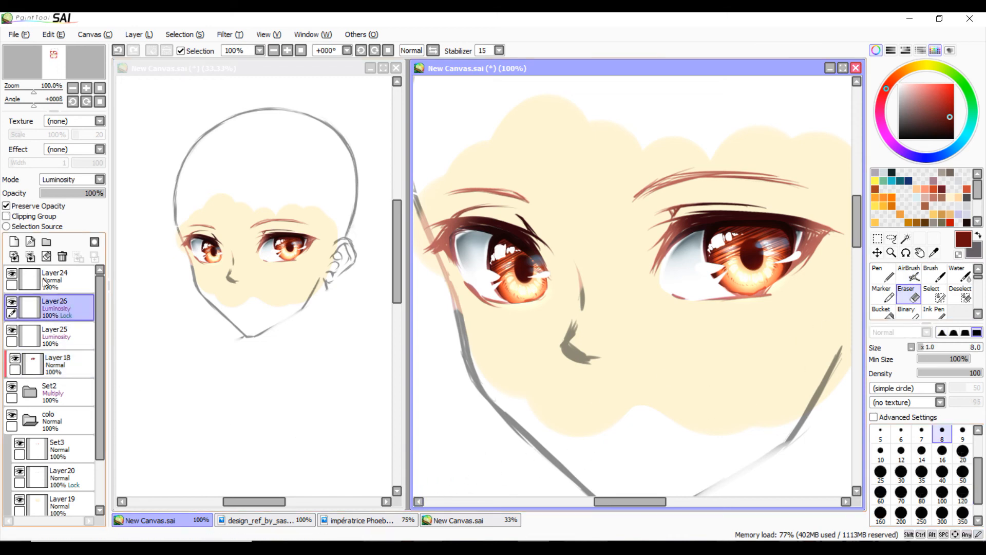
{"action": "left_click", "coordinate": [6, 206]}
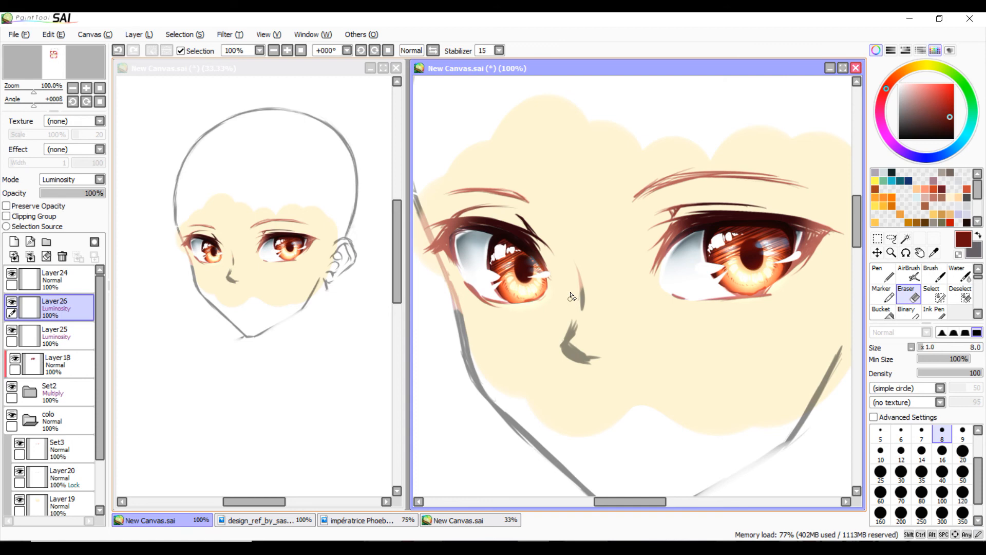
{"action": "left_click", "coordinate": [6, 206]}
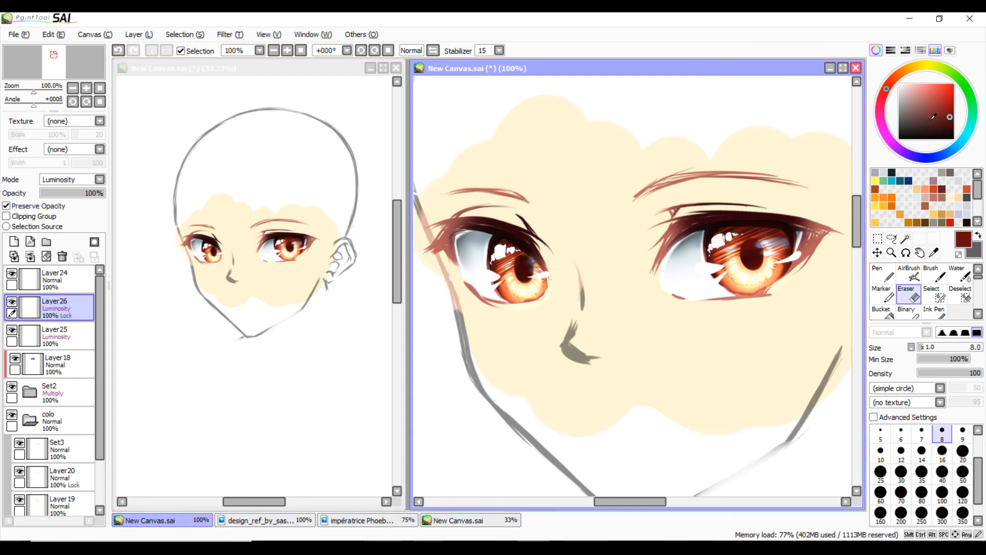
{"action": "left_click", "coordinate": [956, 149]}
{"action": "left_click", "coordinate": [954, 84]}
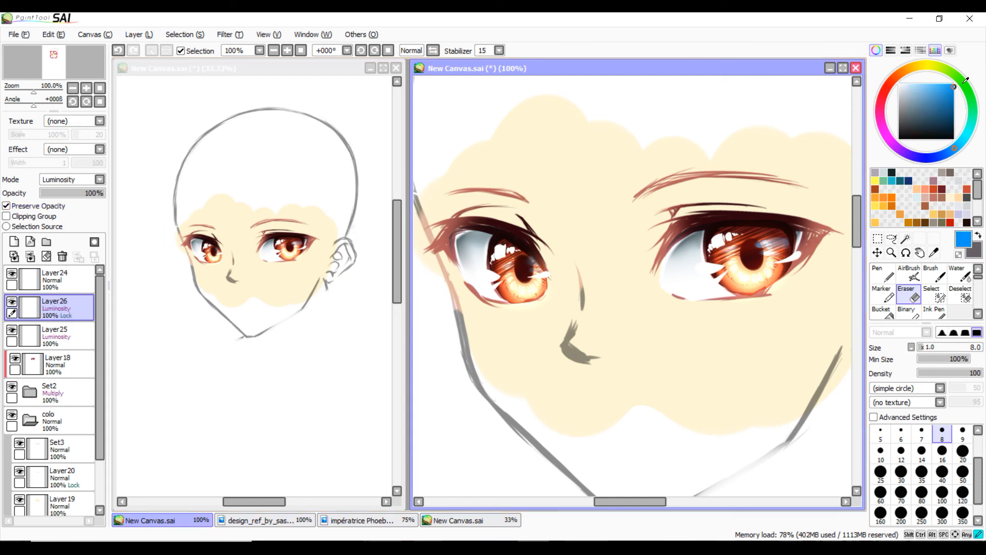
{"action": "left_click", "coordinate": [883, 275]}
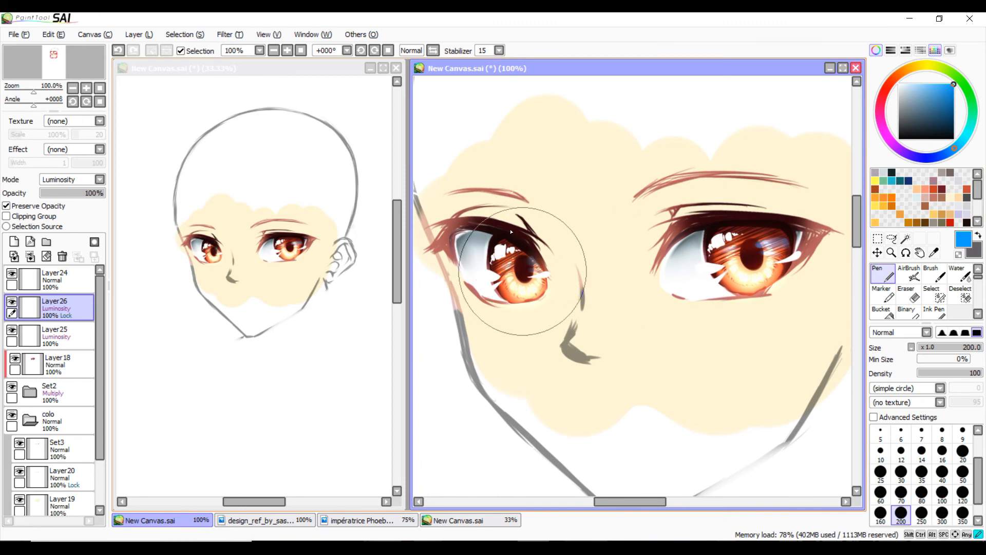
{"action": "left_click", "coordinate": [933, 84]}
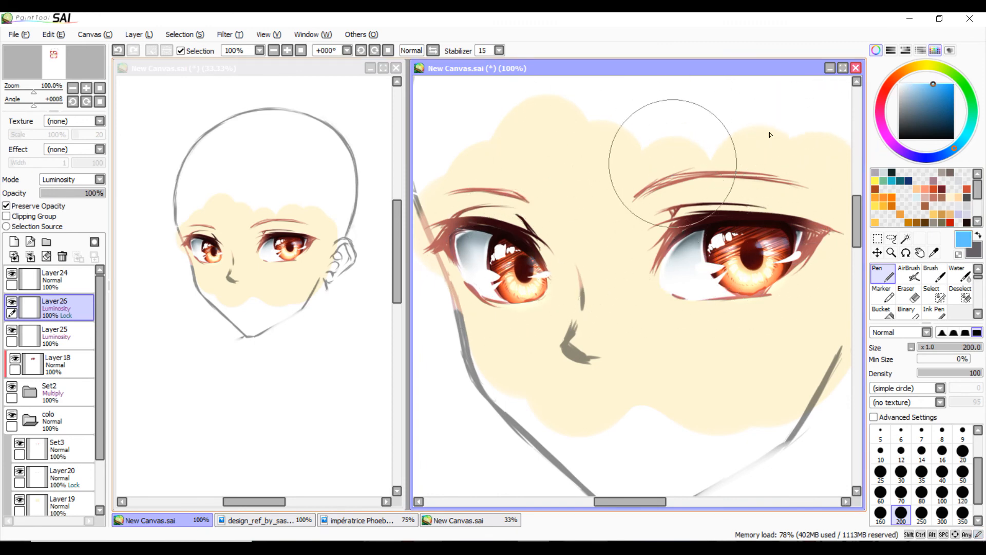
Test deeper blues on the iris reflections with the size 200 Pen and settle on a saturated sky blue
{"action": "left_click", "coordinate": [953, 84]}
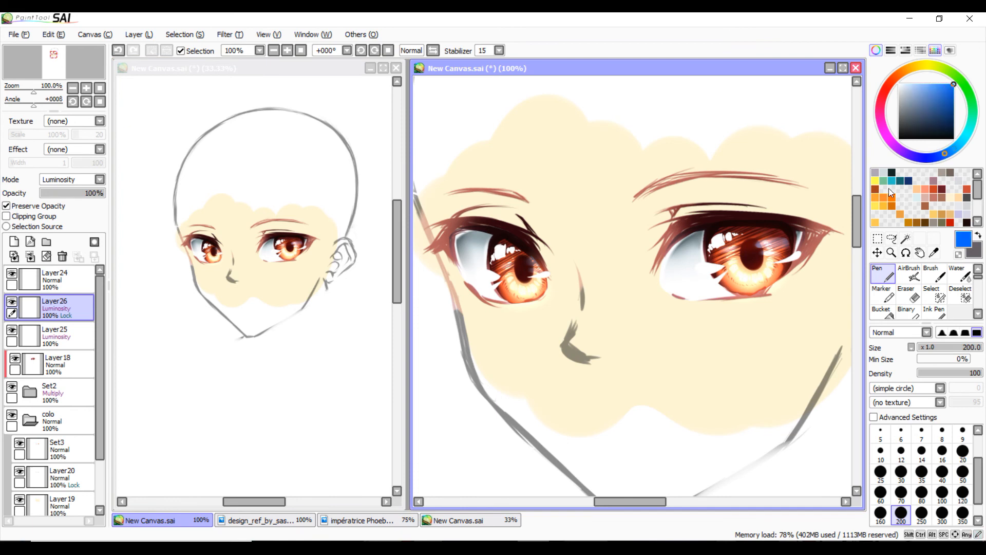
{"action": "left_click_drag", "start_coordinate": [801, 235], "coordinate": [772, 240]}
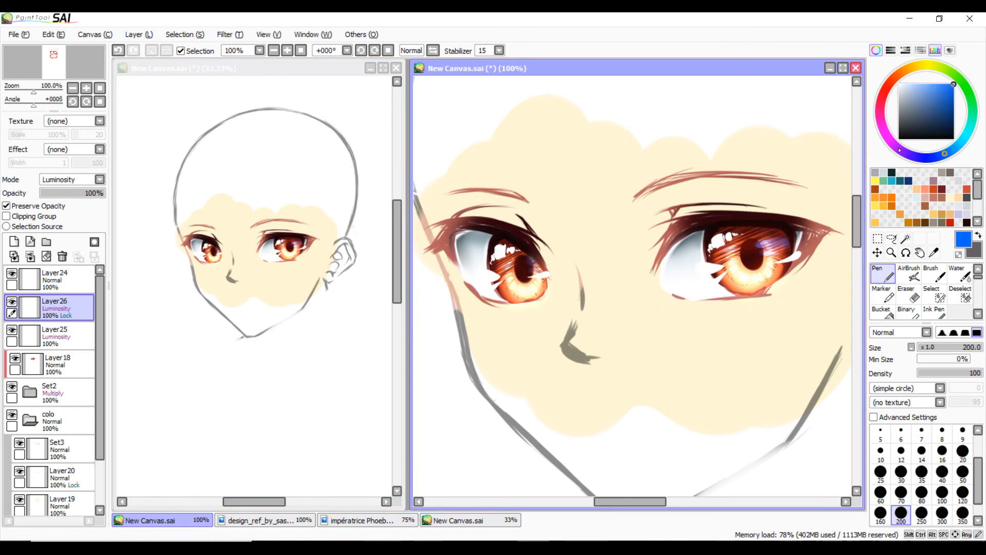
{"action": "left_click_drag", "start_coordinate": [947, 161], "coordinate": [953, 154]}
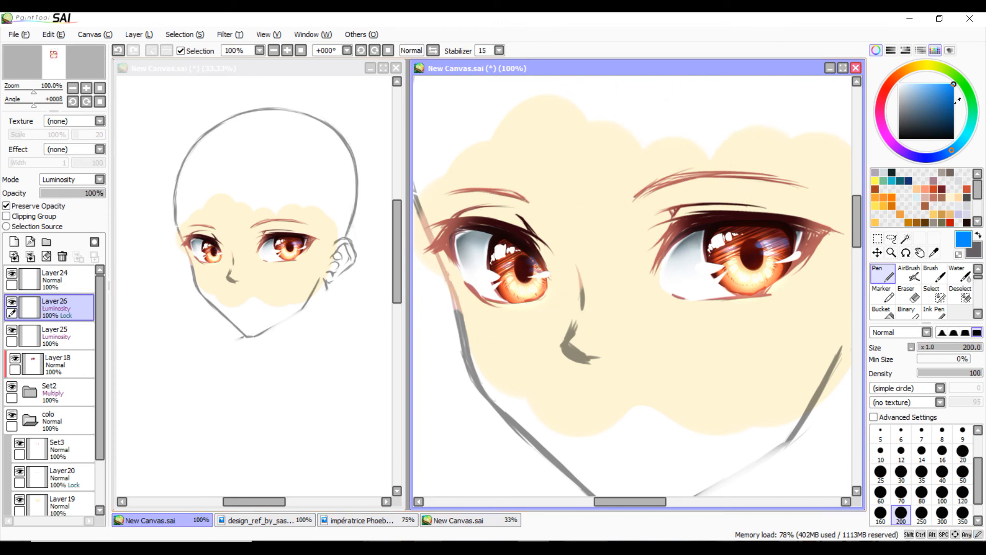
{"action": "left_click", "coordinate": [958, 146]}
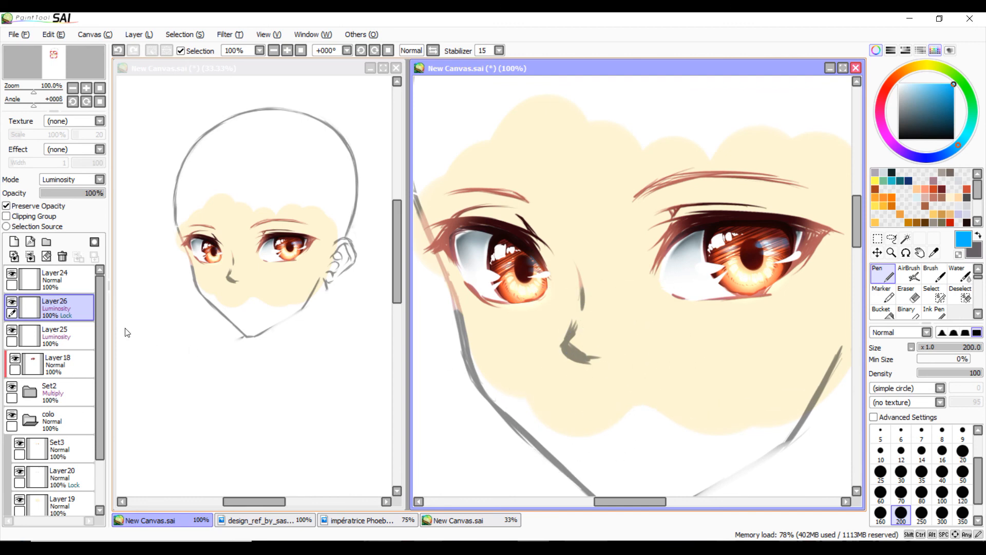
Replace Layer26's reflections with fresh sky blue ones in the upper part of both irises, using the size 16 Water brush with opacity unlocked
{"action": "left_click", "coordinate": [892, 239]}
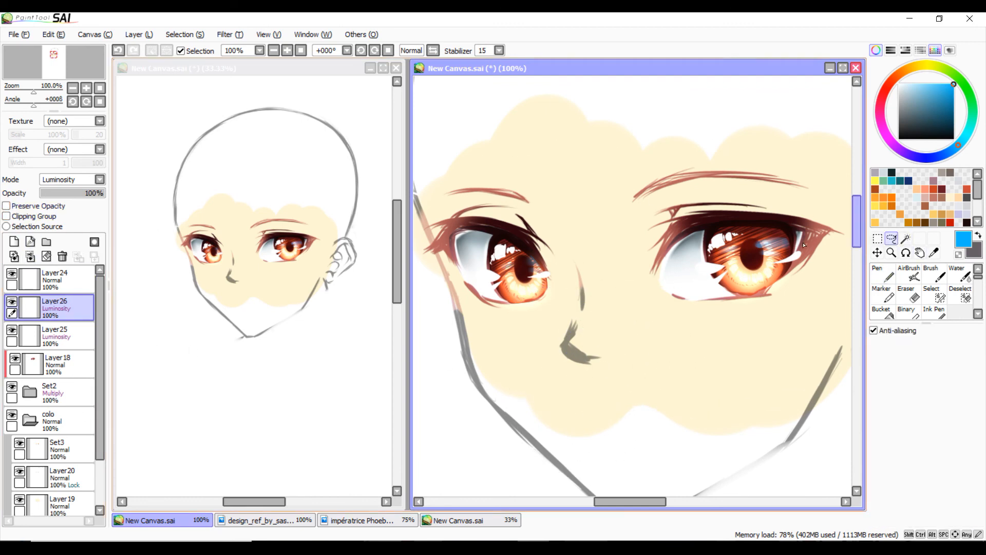
{"action": "left_click_drag", "start_coordinate": [791, 268], "coordinate": [786, 255]}
{"action": "key", "text": "ctrl+d"}
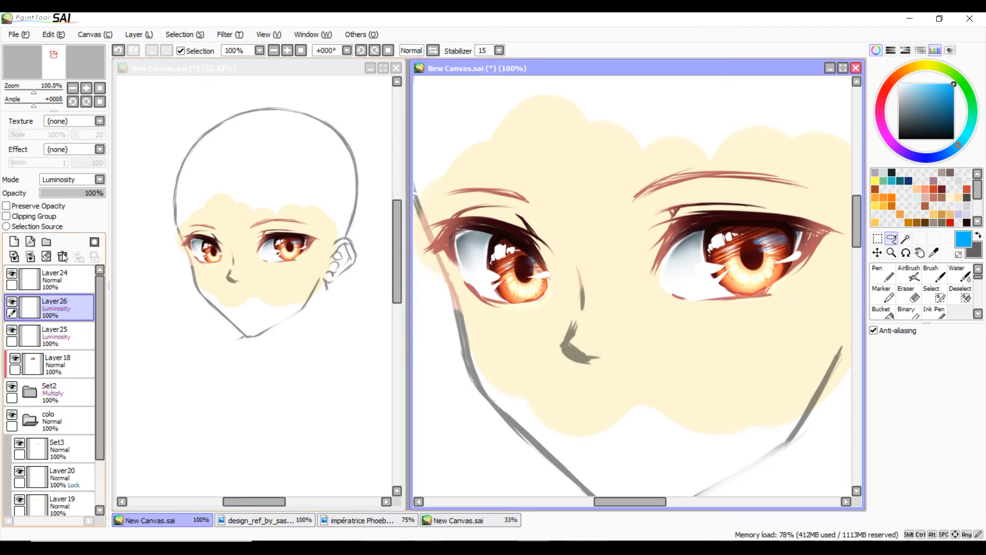
{"action": "left_click", "coordinate": [938, 275]}
{"action": "left_click", "coordinate": [959, 283]}
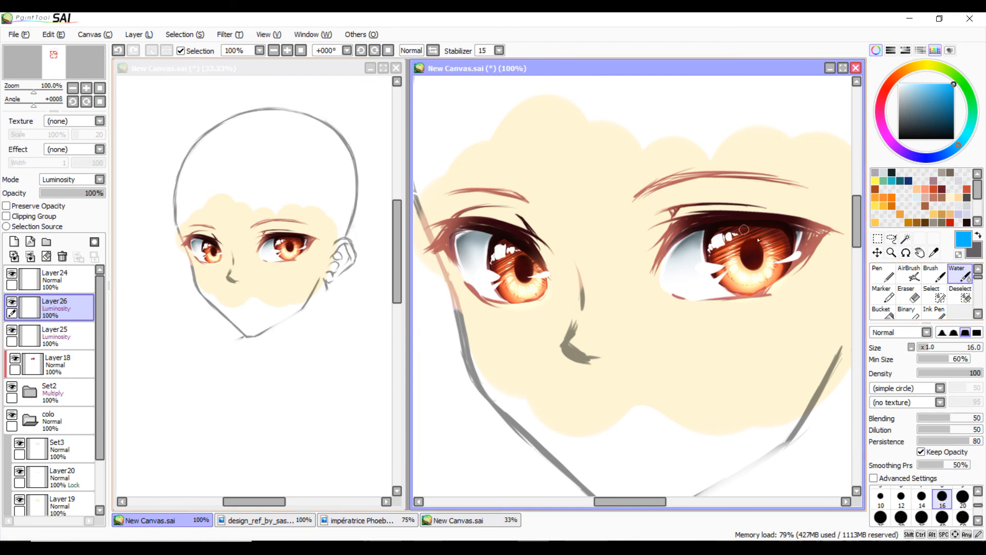
{"action": "left_click_drag", "start_coordinate": [781, 239], "coordinate": [768, 244]}
{"action": "mouse_move", "coordinate": [528, 257]}
{"action": "left_mouse_down"}
{"action": "mouse_move", "coordinate": [555, 269]}
{"action": "mouse_move", "coordinate": [522, 265]}
{"action": "left_mouse_up"}
Refine and blend the blue reflections in both irises with the size 10 Marker and the Water brush at sizes 5 and 20
{"action": "left_click", "coordinate": [880, 487]}
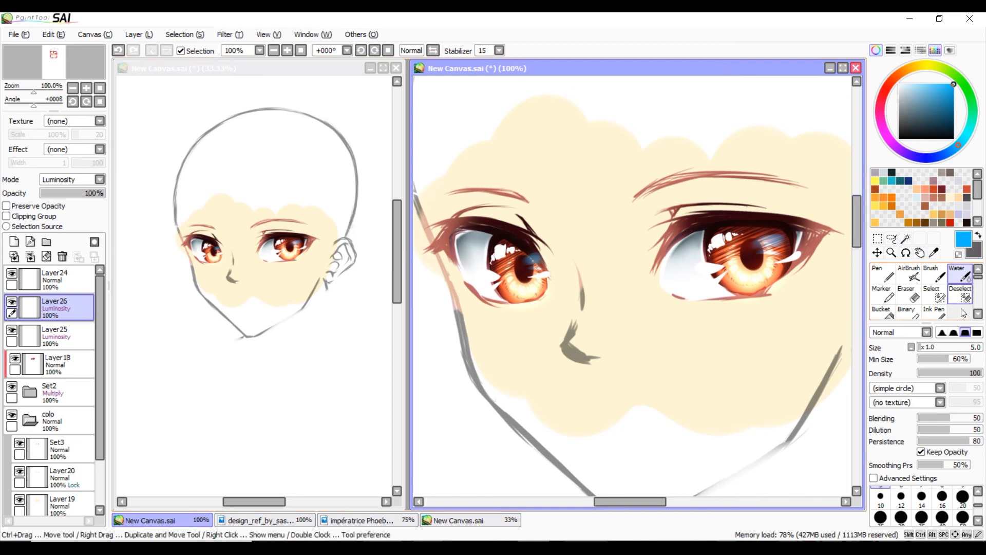
{"action": "left_click", "coordinate": [882, 294]}
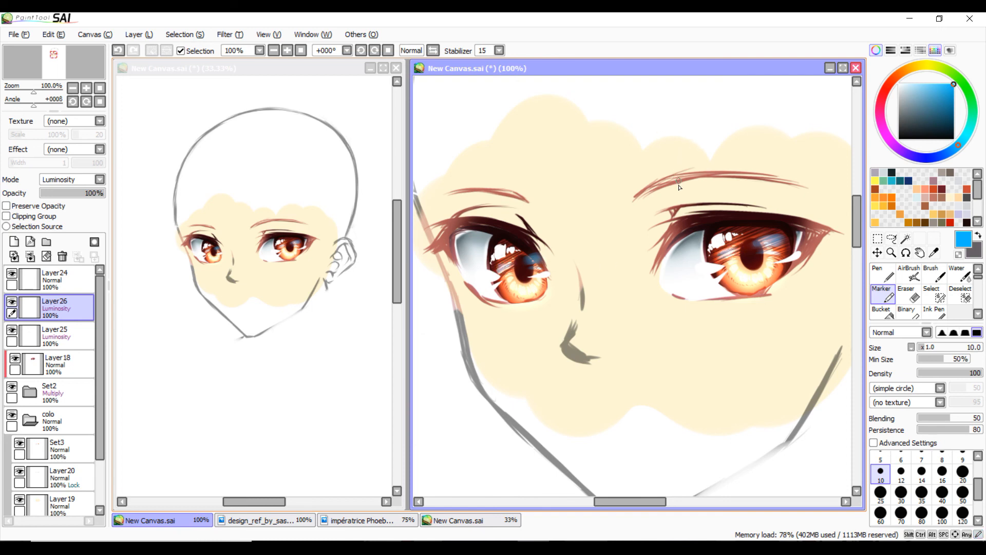
{"action": "left_click", "coordinate": [956, 276]}
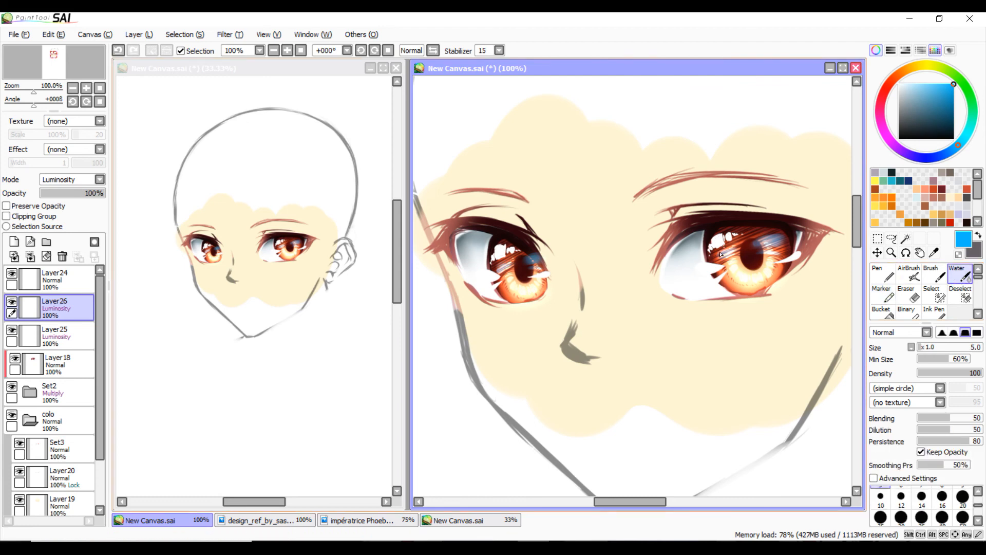
{"action": "left_click", "coordinate": [962, 496]}
{"action": "left_click_drag", "start_coordinate": [508, 266], "coordinate": [512, 272]}
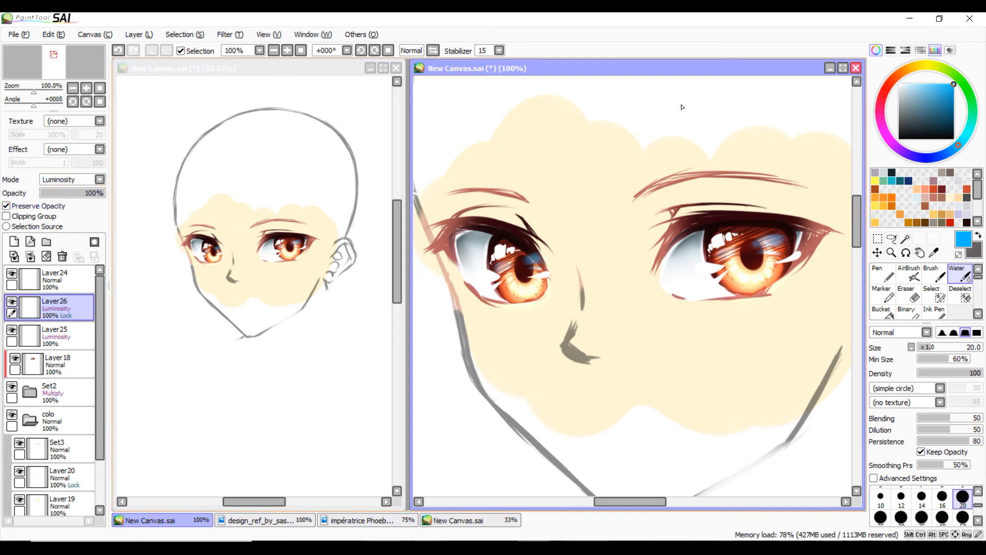
Recolour the opacity-locked reflections in both irises a deeper blue with the size 200 Pen
{"action": "left_click_drag", "start_coordinate": [956, 149], "coordinate": [948, 152]}
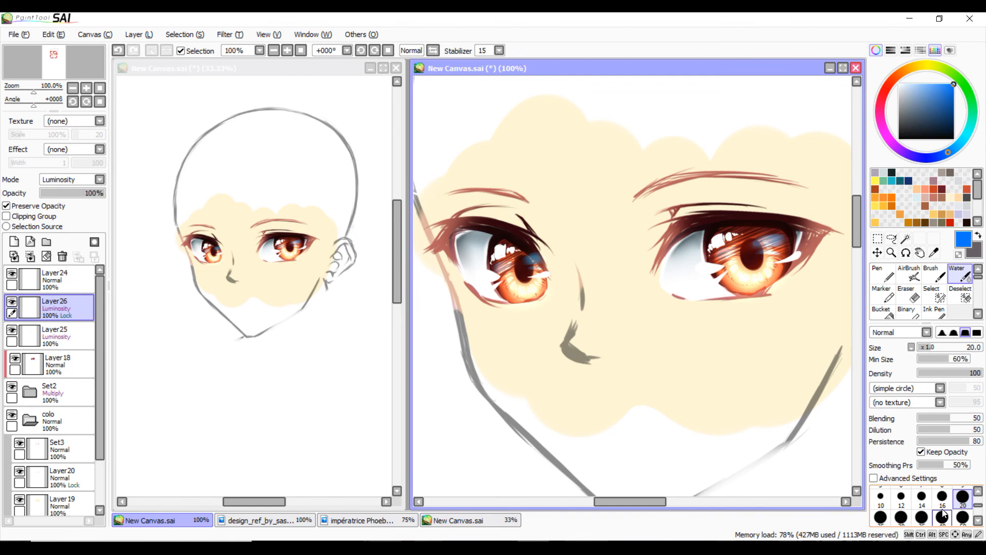
{"action": "key", "text": "n"}
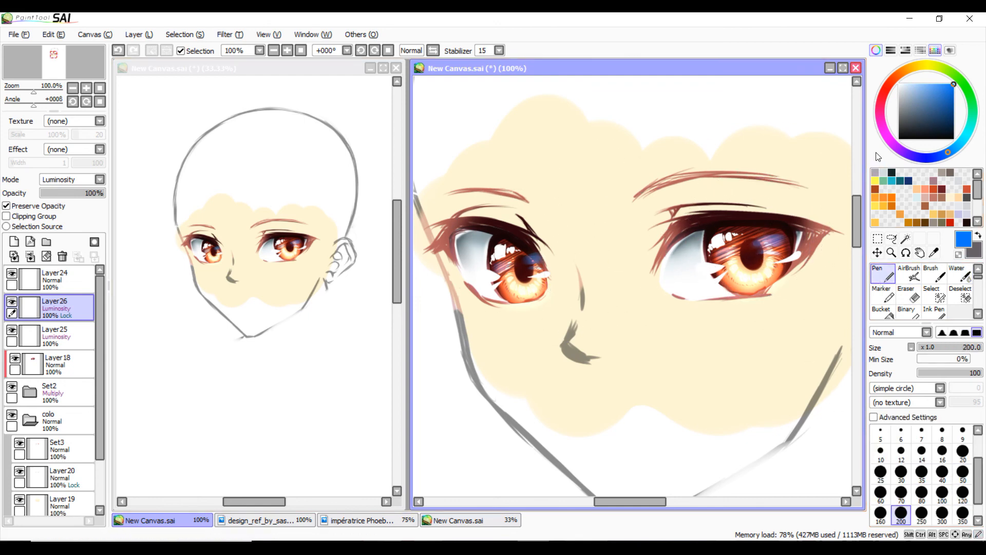
Test lighter blues on Layer26's opacity-locked iris reflections with the size 200 Pen and settle on a vivid sky blue
{"action": "left_click", "coordinate": [928, 90]}
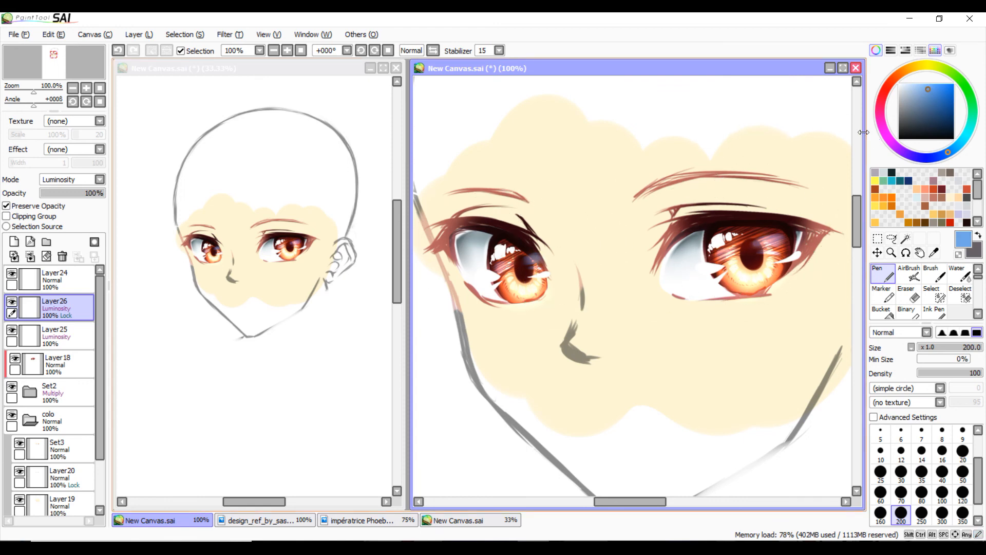
{"action": "left_click_drag", "start_coordinate": [928, 88], "coordinate": [924, 84]}
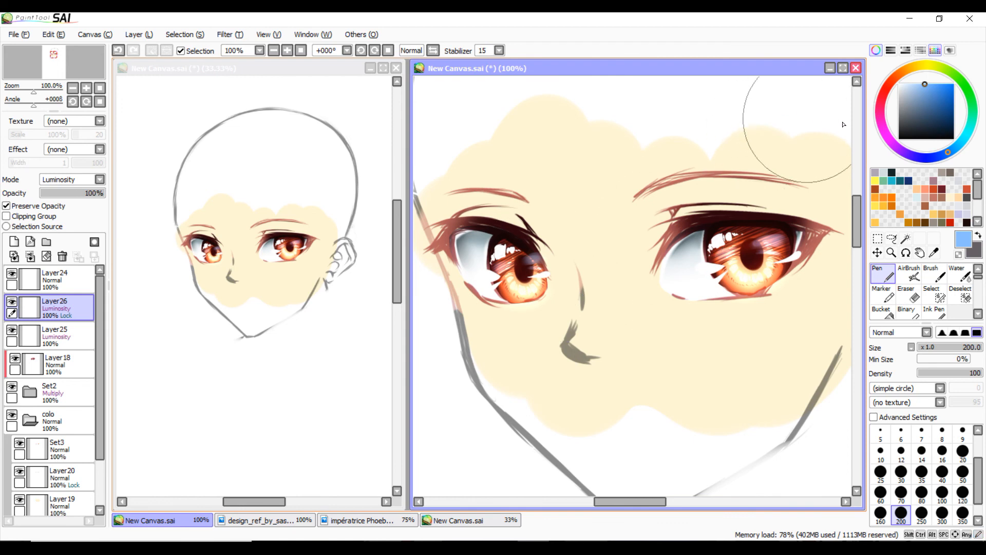
{"action": "left_click", "coordinate": [964, 155]}
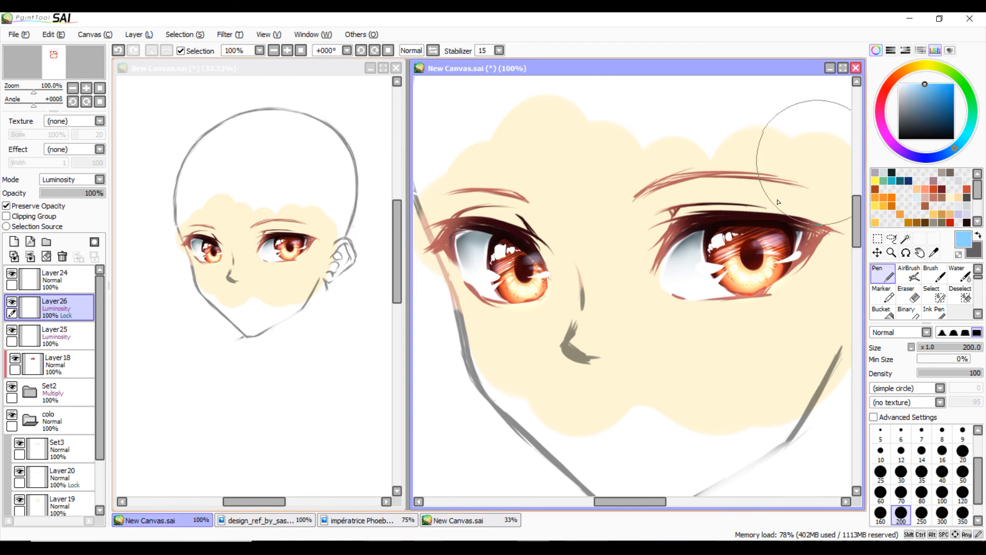
{"action": "left_click", "coordinate": [927, 84]}
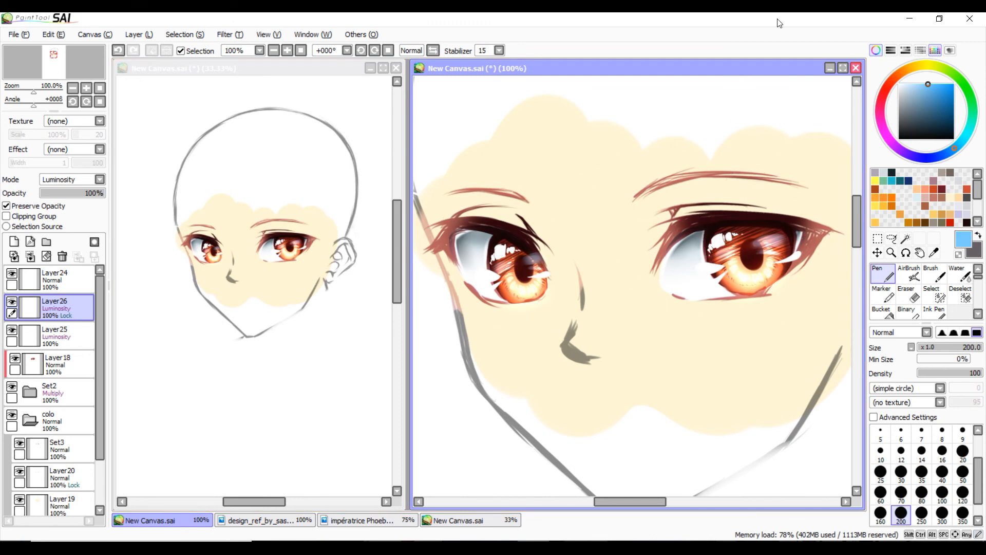
{"action": "left_click", "coordinate": [957, 147]}
{"action": "left_click", "coordinate": [932, 86]}
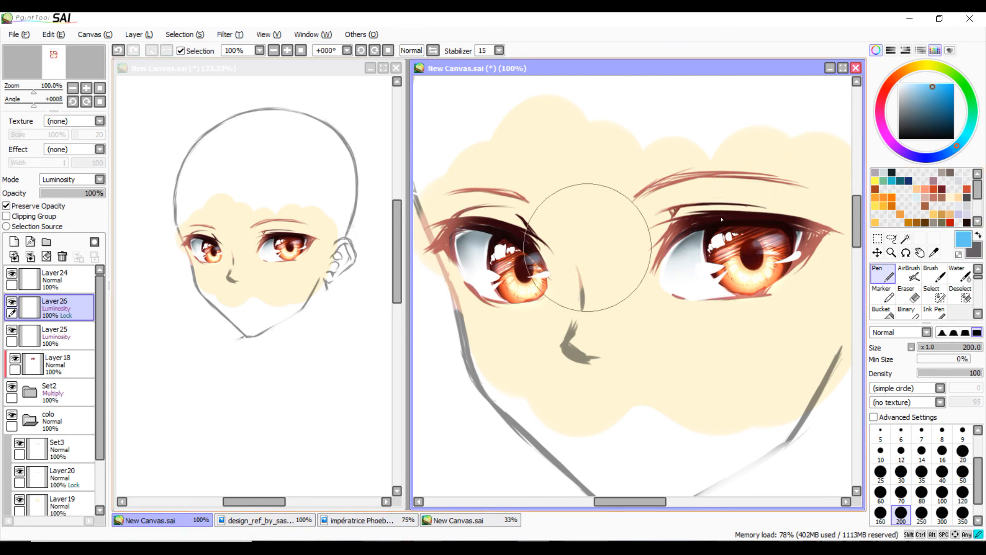
{"action": "left_click", "coordinate": [942, 84]}
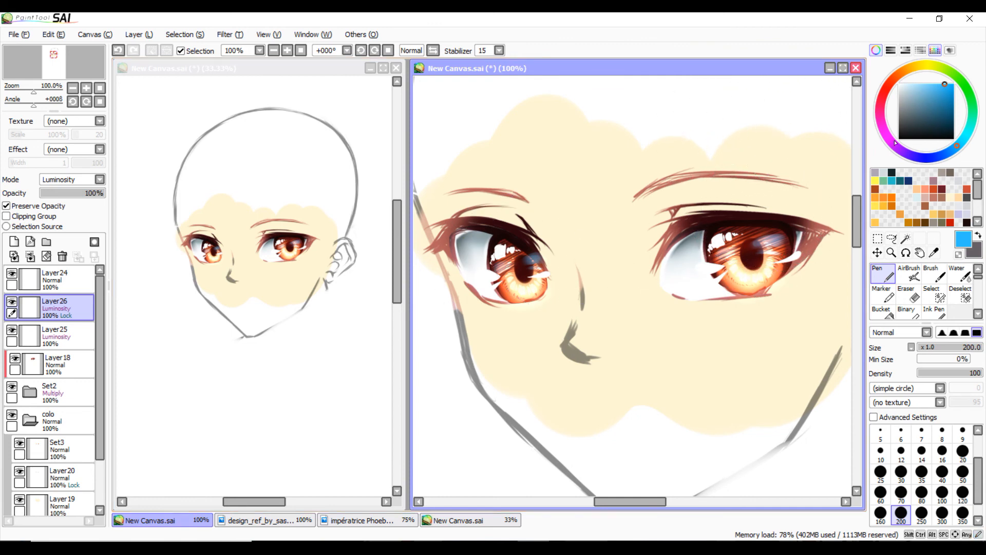
{"action": "left_click", "coordinate": [949, 84]}
Unlock Layer26's opacity and clean up the iris reflections and Layer24's white highlights with the size 8 Eraser
{"action": "key", "text": "e"}
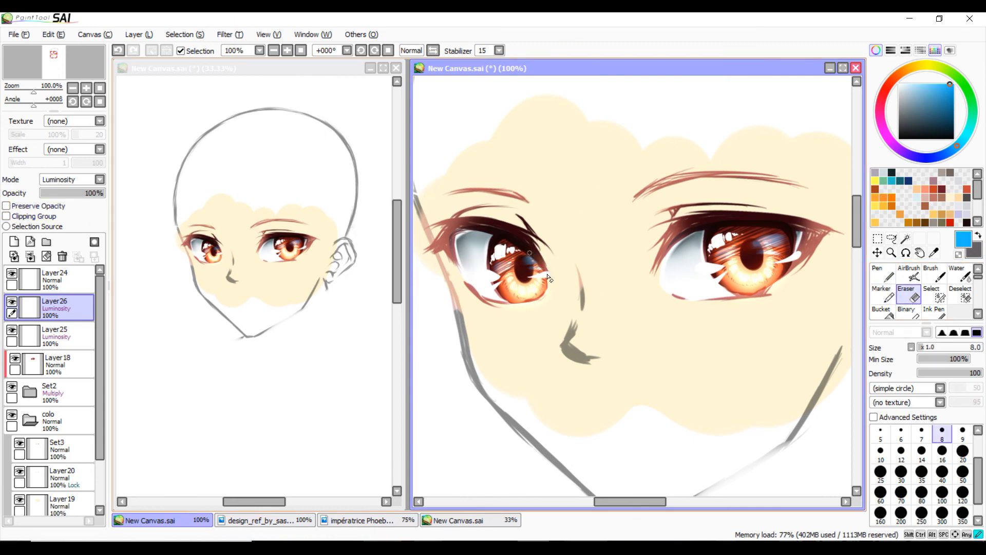
{"action": "left_click", "coordinate": [72, 339]}
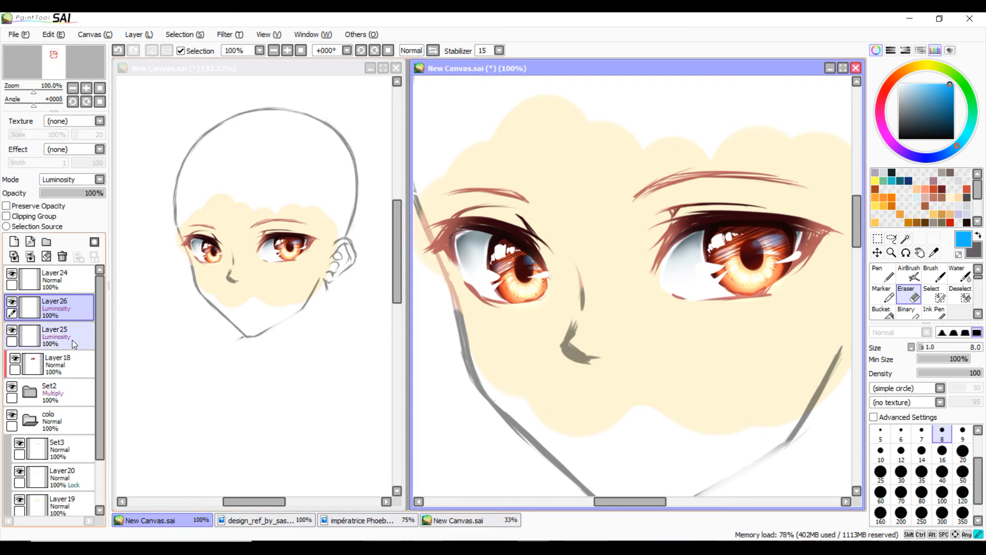
{"action": "left_click", "coordinate": [65, 282]}
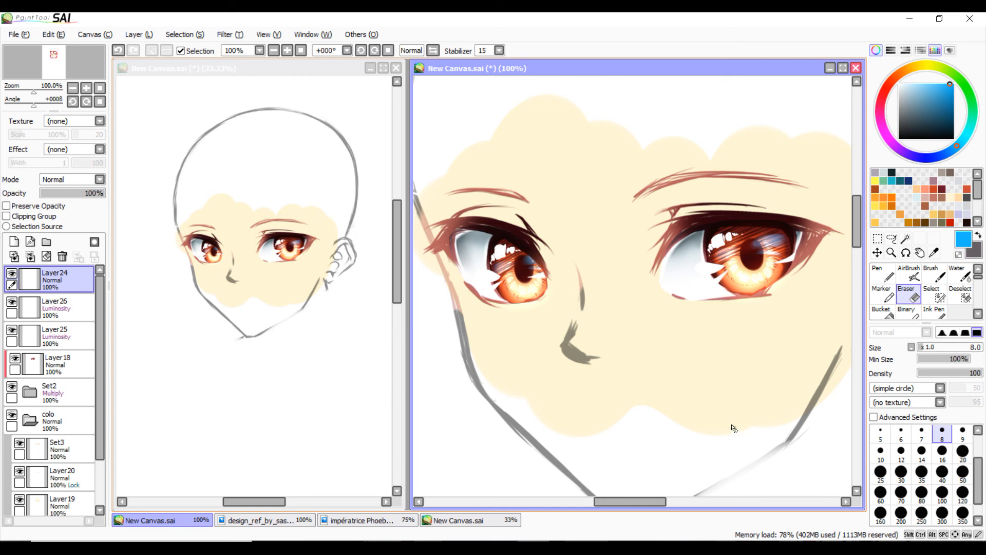
Minimise the second canvas view, maximise the main one and zoom it out to 50%
{"action": "left_click", "coordinate": [274, 50]}
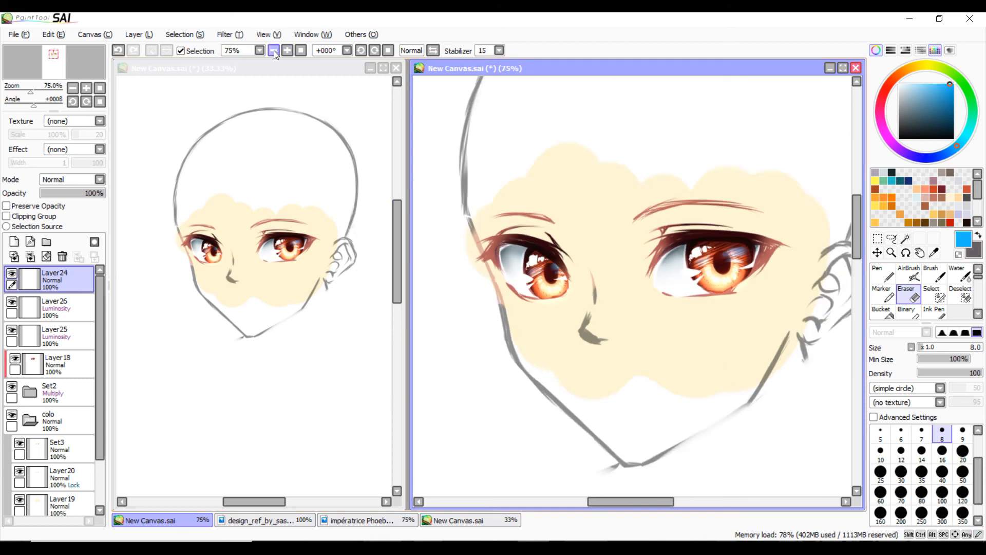
{"action": "left_click", "coordinate": [368, 68]}
{"action": "left_click", "coordinate": [842, 69]}
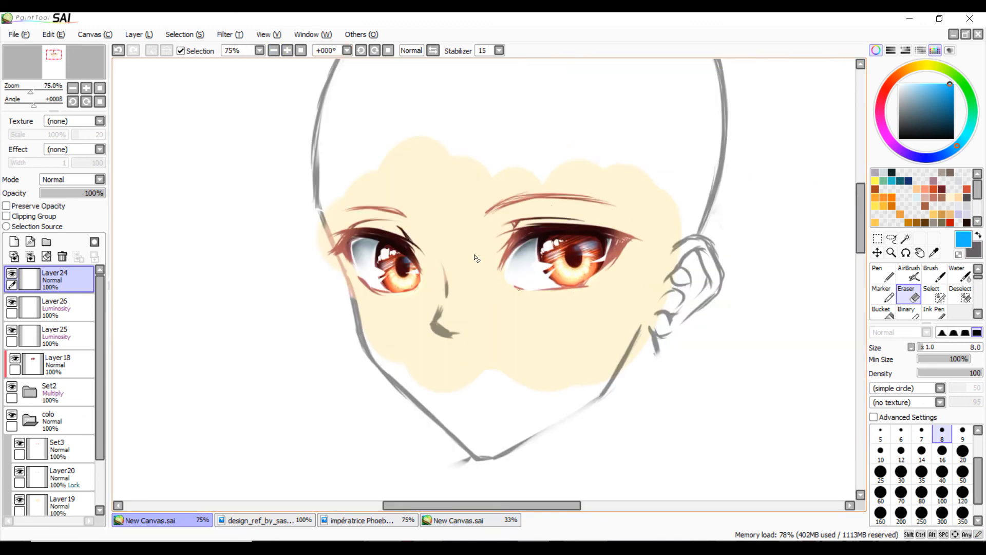
{"action": "left_click", "coordinate": [274, 50]}
Write "Fin" in thick black Pen lettering in the blank area beside the head on Layer24
{"action": "left_click", "coordinate": [899, 139]}
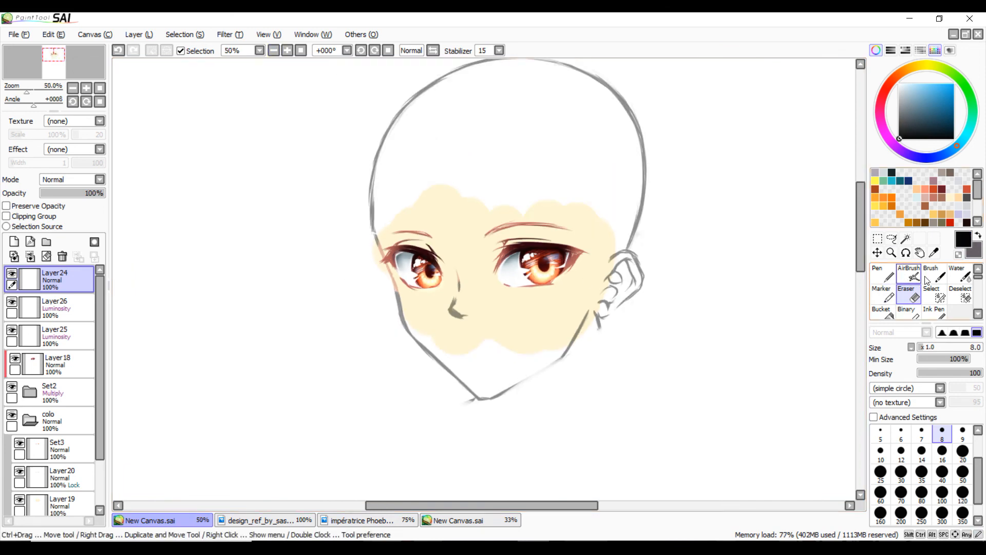
{"action": "left_click", "coordinate": [882, 275]}
{"action": "left_click", "coordinate": [921, 492]}
{"action": "mouse_move", "coordinate": [172, 308]}
{"action": "left_mouse_down"}
{"action": "mouse_move", "coordinate": [158, 297]}
{"action": "mouse_move", "coordinate": [203, 301]}
{"action": "mouse_move", "coordinate": [222, 277]}
{"action": "mouse_move", "coordinate": [218, 295]}
{"action": "mouse_move", "coordinate": [272, 267]}
{"action": "mouse_move", "coordinate": [280, 275]}
{"action": "mouse_move", "coordinate": [303, 266]}
{"action": "mouse_move", "coordinate": [310, 274]}
{"action": "mouse_move", "coordinate": [295, 288]}
{"action": "mouse_move", "coordinate": [292, 251]}
{"action": "left_mouse_up"}
Draw a small smiling face with curly, hatched hair beside the lettering using the size 14 black Pen
{"action": "left_click", "coordinate": [922, 451]}
{"action": "left_click_drag", "start_coordinate": [252, 279], "coordinate": [251, 295]}
{"action": "mouse_move", "coordinate": [315, 279]}
{"action": "left_mouse_down"}
{"action": "mouse_move", "coordinate": [324, 282]}
{"action": "mouse_move", "coordinate": [316, 292]}
{"action": "left_mouse_up"}
{"action": "mouse_move", "coordinate": [255, 290]}
{"action": "left_mouse_down"}
{"action": "mouse_move", "coordinate": [286, 288]}
{"action": "mouse_move", "coordinate": [248, 309]}
{"action": "mouse_move", "coordinate": [220, 290]}
{"action": "left_mouse_up"}
{"action": "mouse_move", "coordinate": [311, 299]}
{"action": "left_mouse_down"}
{"action": "mouse_move", "coordinate": [349, 282]}
{"action": "mouse_move", "coordinate": [343, 267]}
{"action": "left_mouse_up"}
{"action": "mouse_move", "coordinate": [208, 273]}
{"action": "left_mouse_down"}
{"action": "mouse_move", "coordinate": [213, 247]}
{"action": "mouse_move", "coordinate": [287, 208]}
{"action": "mouse_move", "coordinate": [352, 267]}
{"action": "mouse_move", "coordinate": [345, 278]}
{"action": "mouse_move", "coordinate": [253, 223]}
{"action": "left_mouse_up"}
{"action": "mouse_move", "coordinate": [216, 269]}
{"action": "left_mouse_down"}
{"action": "mouse_move", "coordinate": [249, 257]}
{"action": "mouse_move", "coordinate": [242, 296]}
{"action": "mouse_move", "coordinate": [278, 243]}
{"action": "mouse_move", "coordinate": [256, 256]}
{"action": "mouse_move", "coordinate": [299, 236]}
{"action": "mouse_move", "coordinate": [324, 275]}
{"action": "left_mouse_up"}
{"action": "left_click_drag", "start_coordinate": [346, 277], "coordinate": [328, 295]}
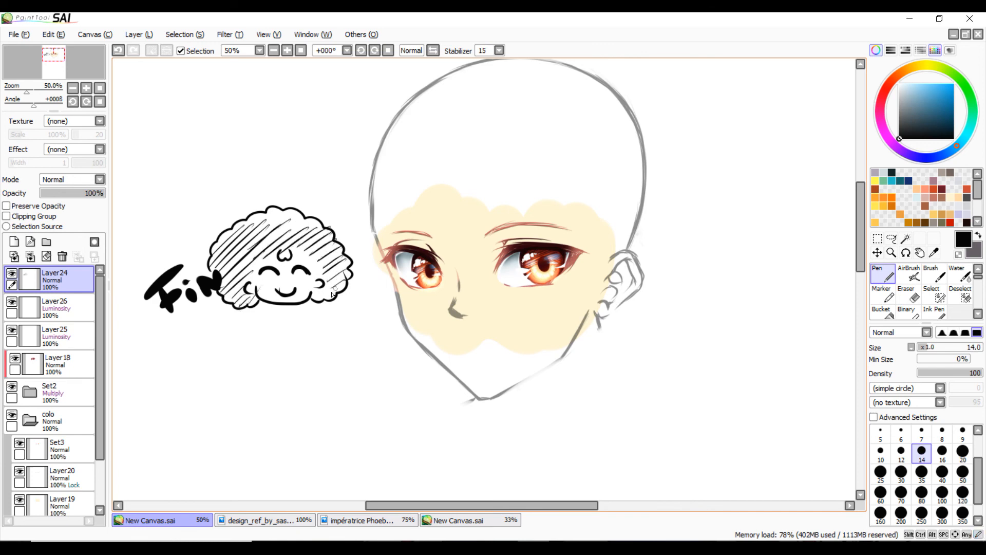